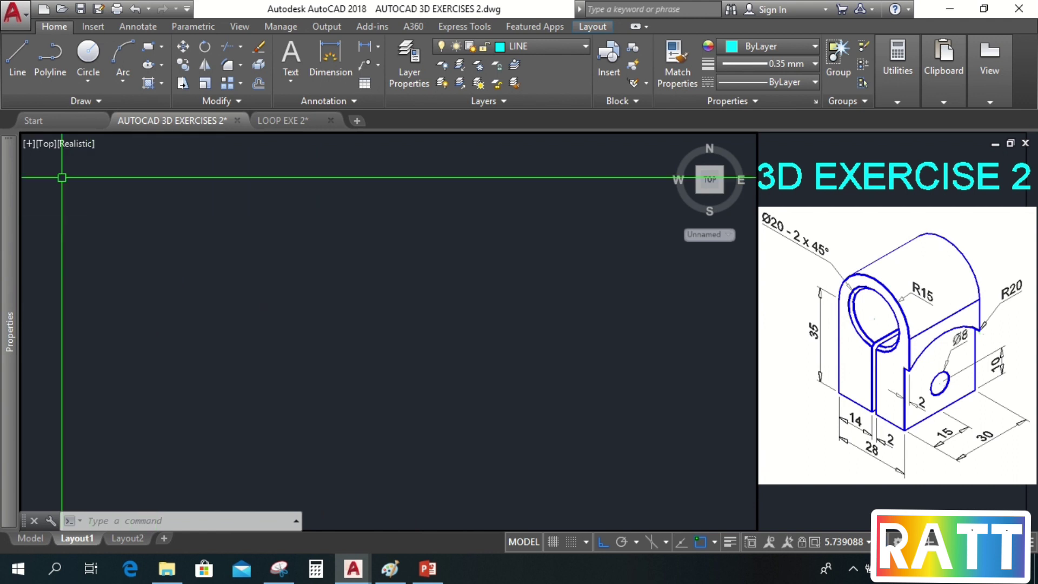
# Step: Set the empty viewport to the Front orthographic view, confirming it with -VIEW F
pyautogui.click(46, 144)
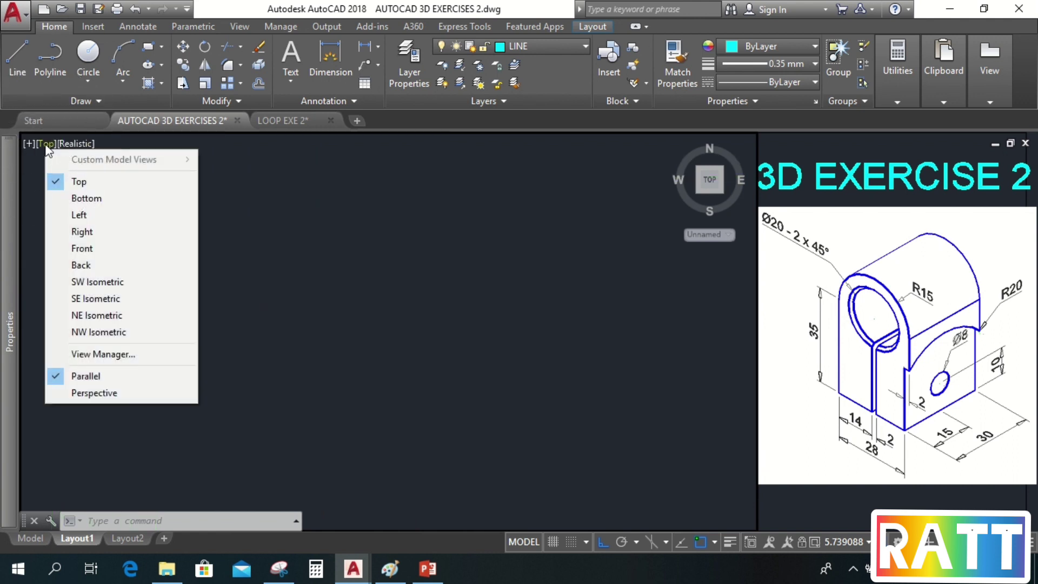
pyautogui.click(85, 254)
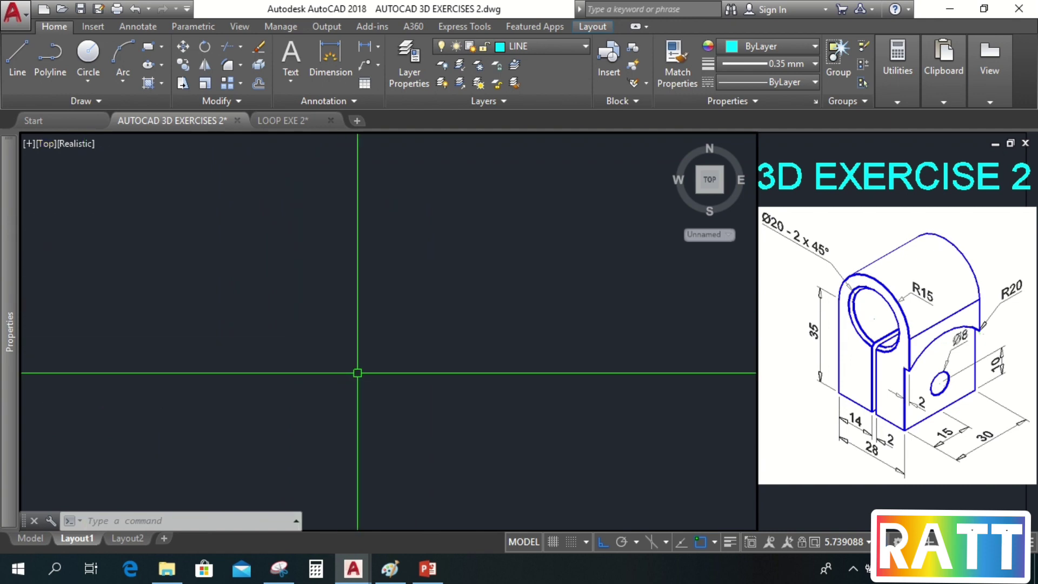
pyautogui.write('-v')
pyautogui.press('Return')
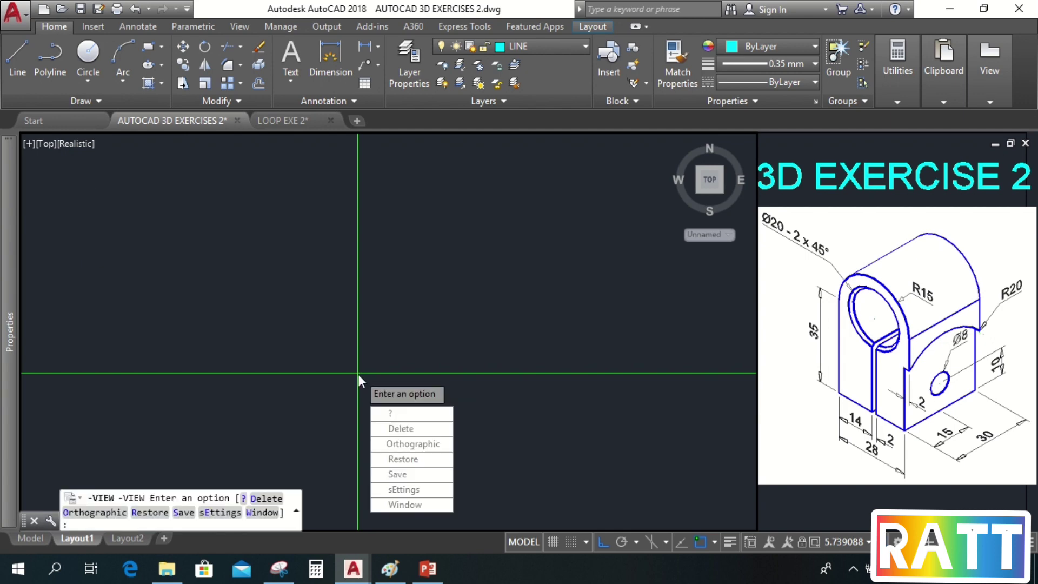
pyautogui.write('f')
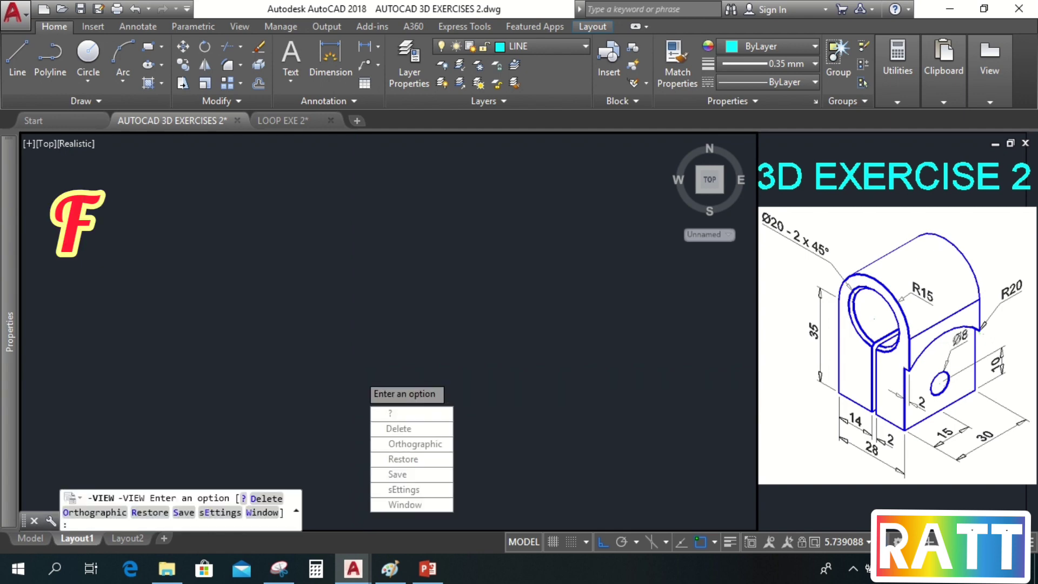
pyautogui.press('Return')
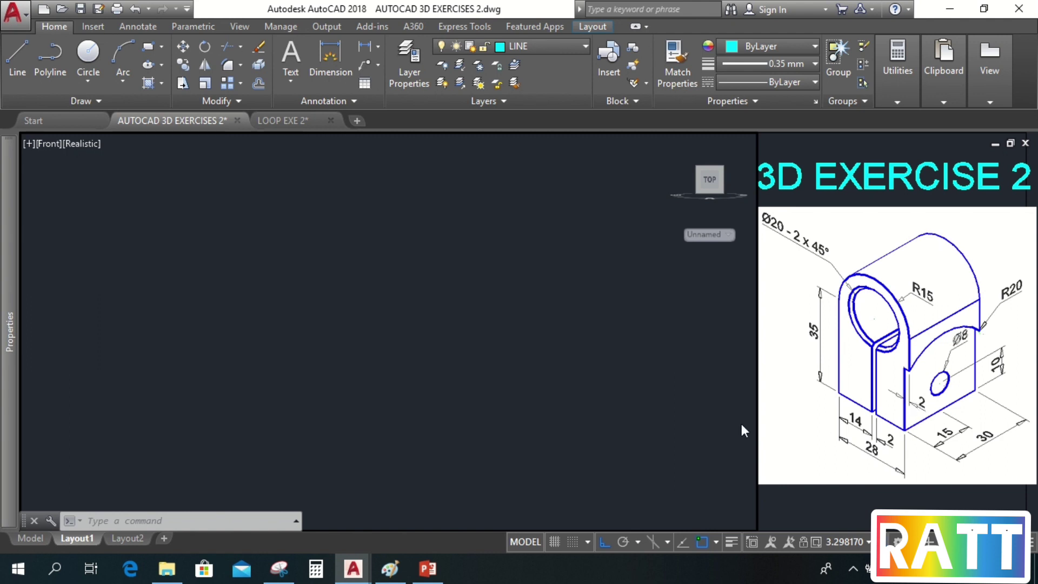
# Step: Draw a 30-unit base line and a 35-unit vertical line up from its left end
pyautogui.write('l')
pyautogui.press('Return')
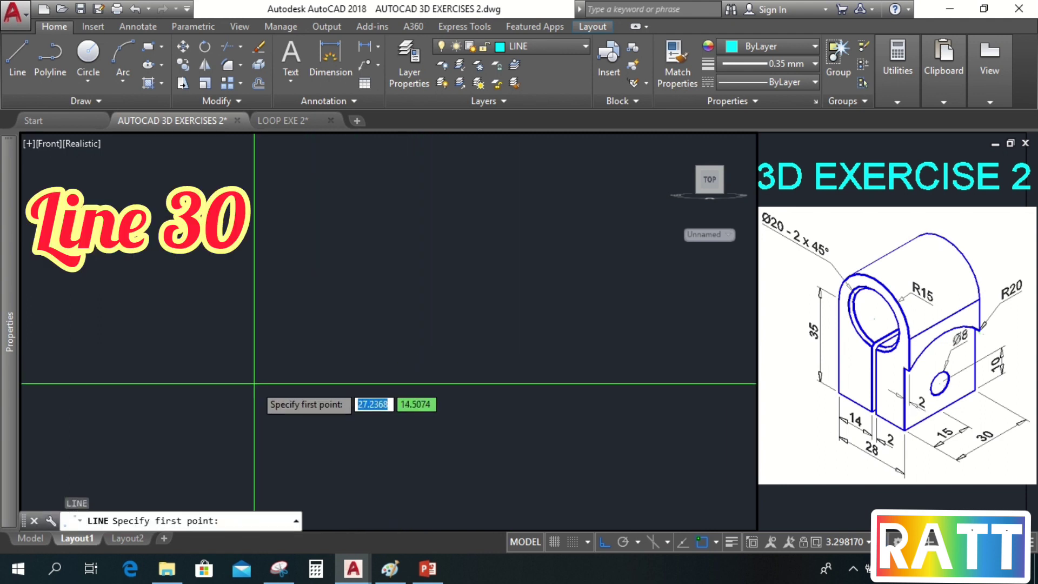
pyautogui.click(254, 383)
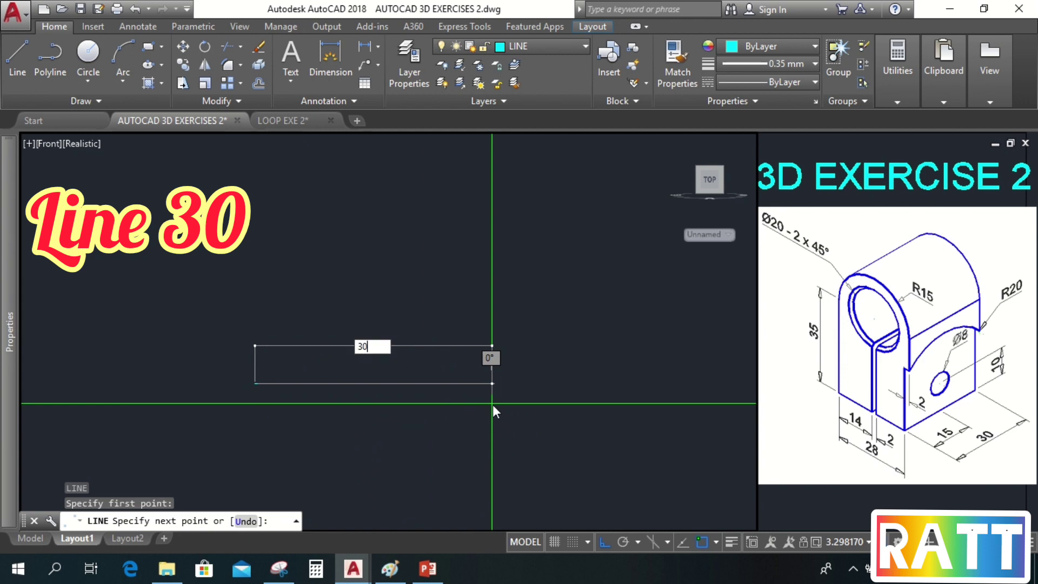
pyautogui.press('Return')
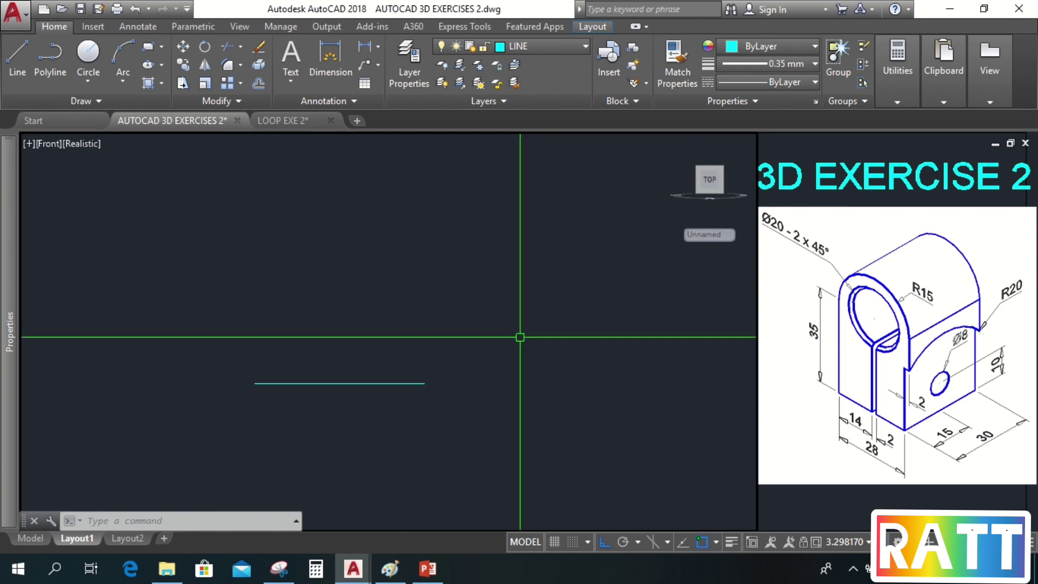
pyautogui.write('l')
pyautogui.press('Return')
pyautogui.click(254, 383)
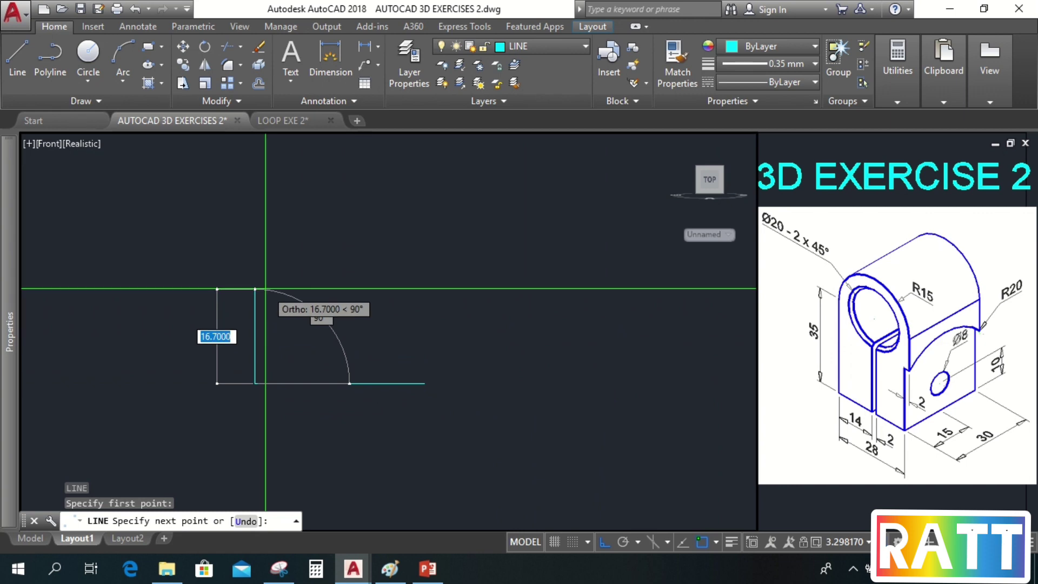
pyautogui.write('35')
pyautogui.press('Return')
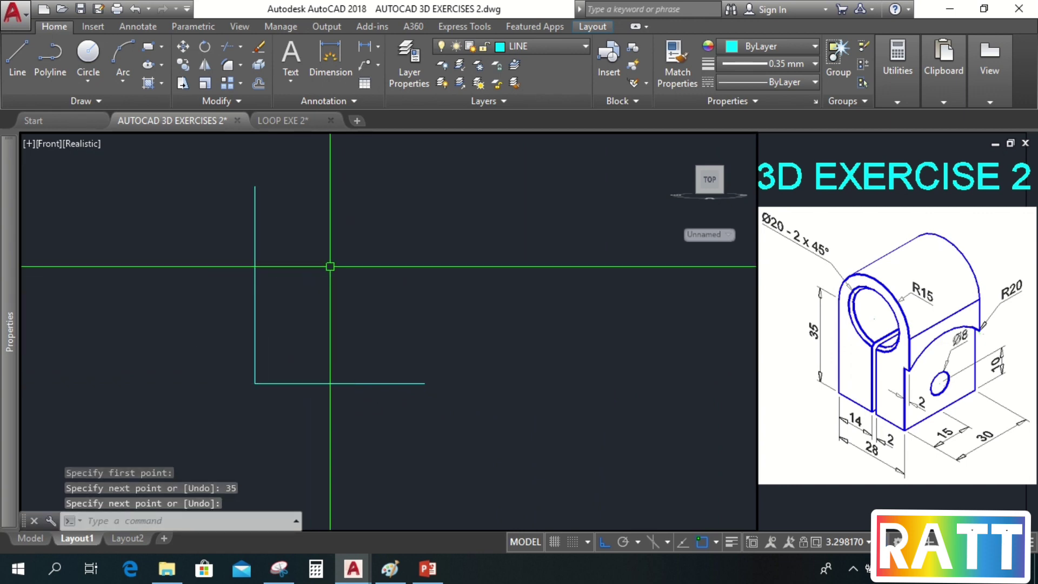
pyautogui.moveTo(332, 262); pyautogui.dragTo(347, 307, button='middle')
pyautogui.press('Return')
pyautogui.press('Return')
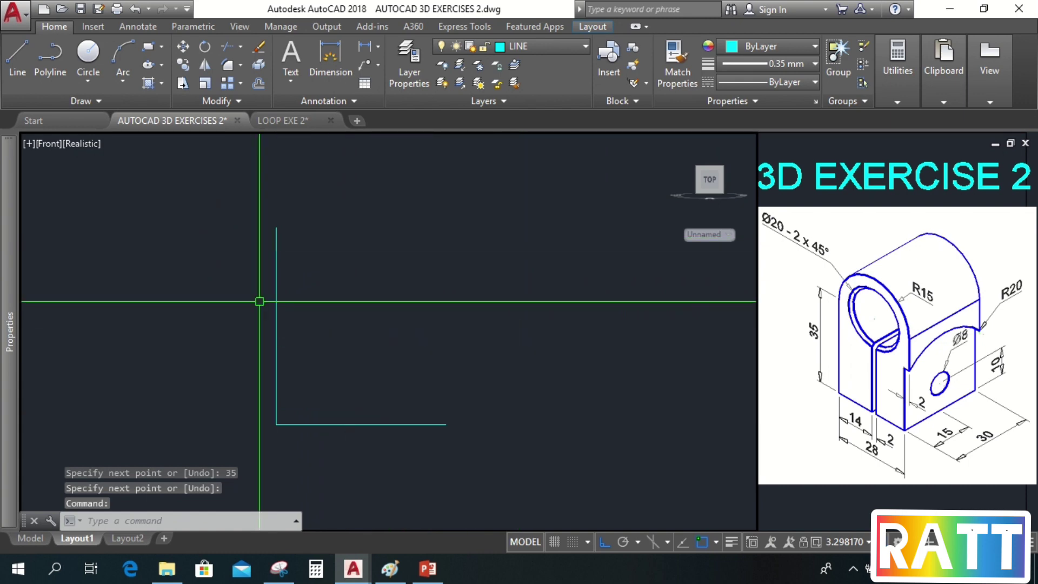
# Step: Mirror the 35-unit upright about the base midpoint, keeping the original
pyautogui.write('MI')
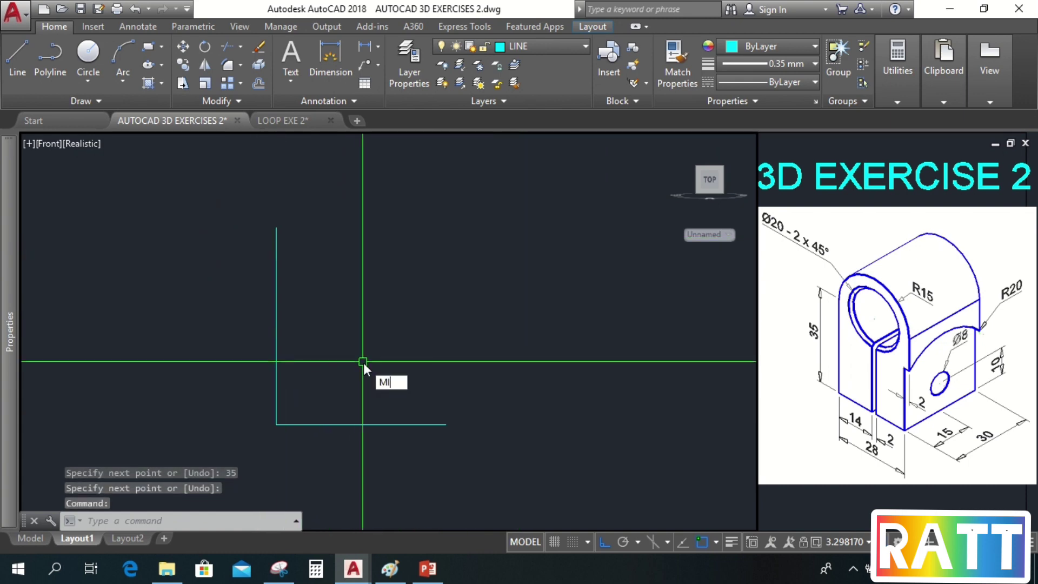
pyautogui.press('Return')
pyautogui.click(331, 352)
pyautogui.click(271, 310)
pyautogui.press('Return')
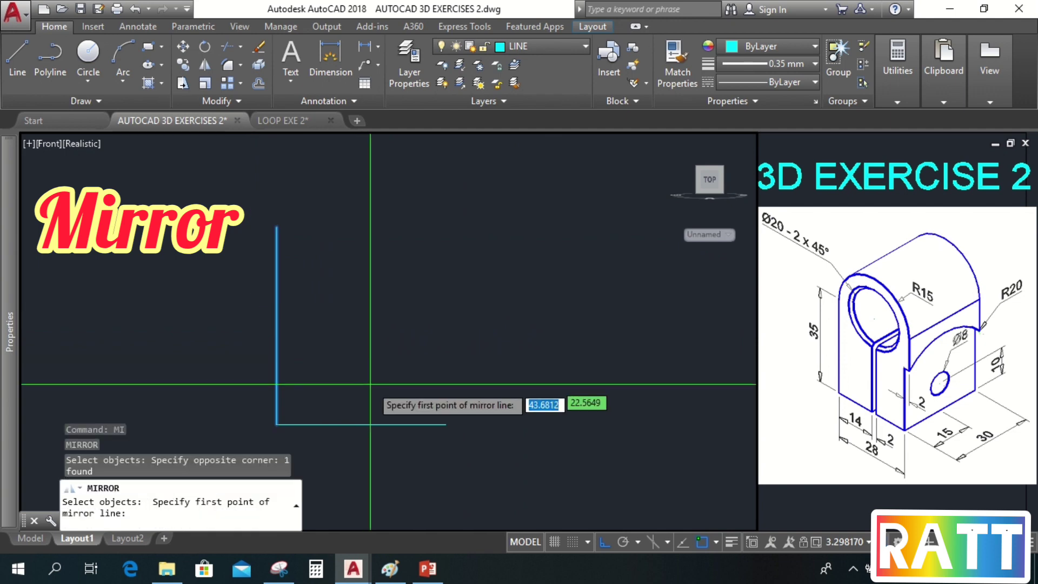
pyautogui.click(361, 424)
pyautogui.click(358, 343)
pyautogui.press('Return')
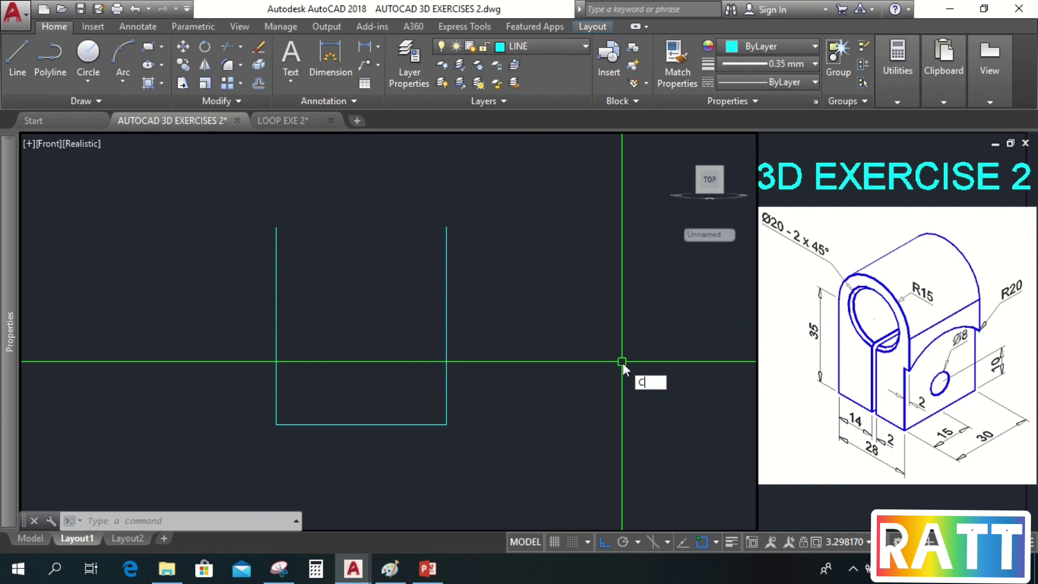
# Step: Draw a two-point circle spanning the tops of the two uprights
pyautogui.press('Return')
pyautogui.write('2P')
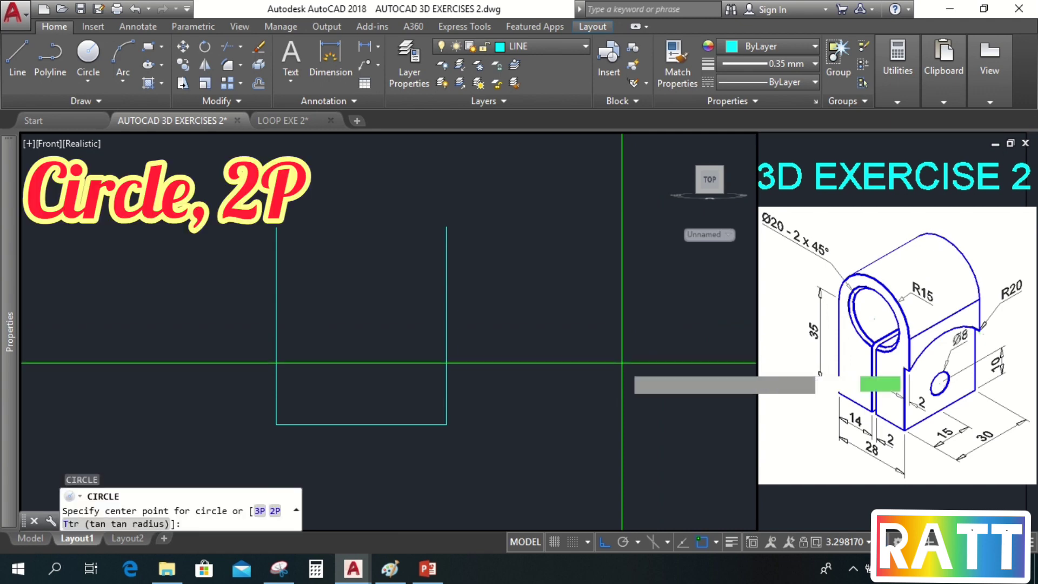
pyautogui.press('Return')
pyautogui.click(275, 225)
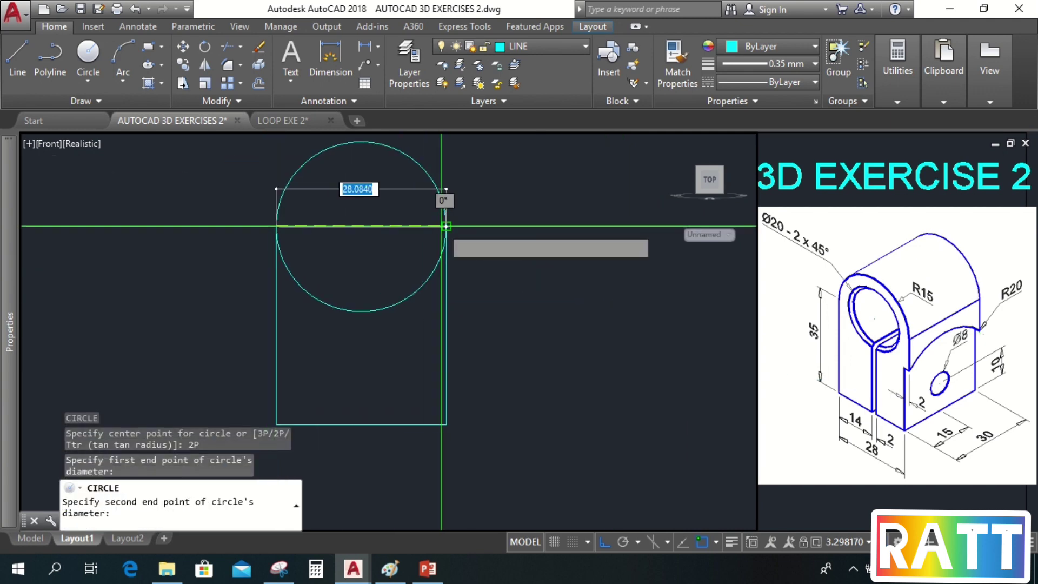
pyautogui.click(446, 226)
pyautogui.press('Return')
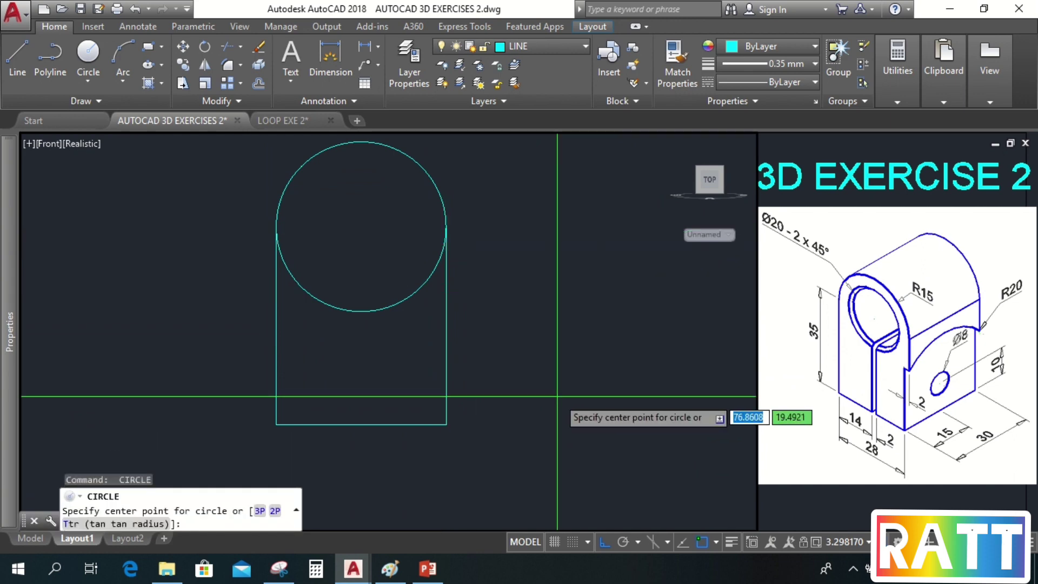
pyautogui.press('Escape')
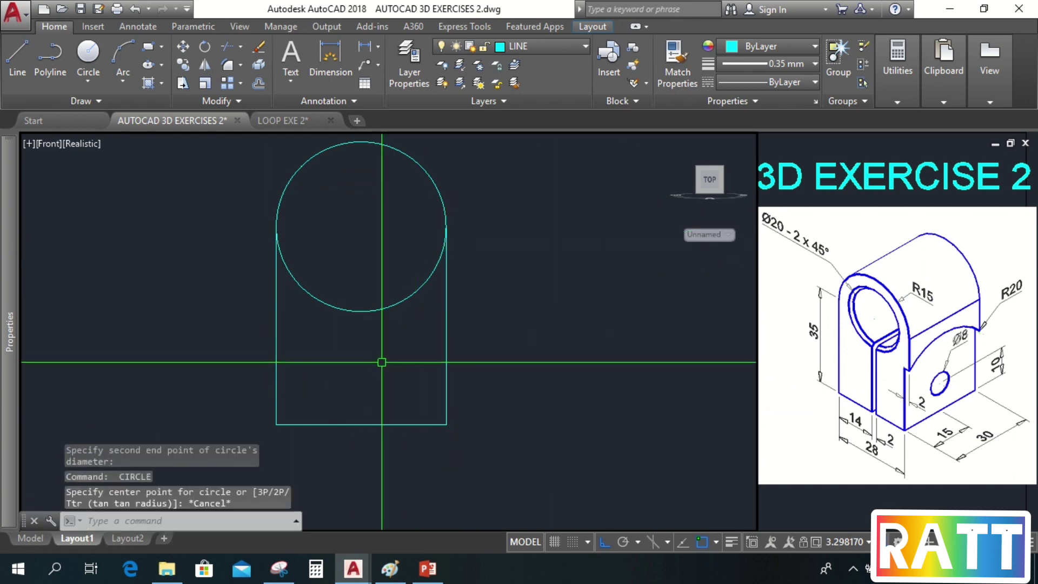
# Step: Trim away the circle's lower half, leaving a semicircular arch on top
pyautogui.write('tr')
pyautogui.press('Return')
pyautogui.press('Return')
pyautogui.click(384, 345)
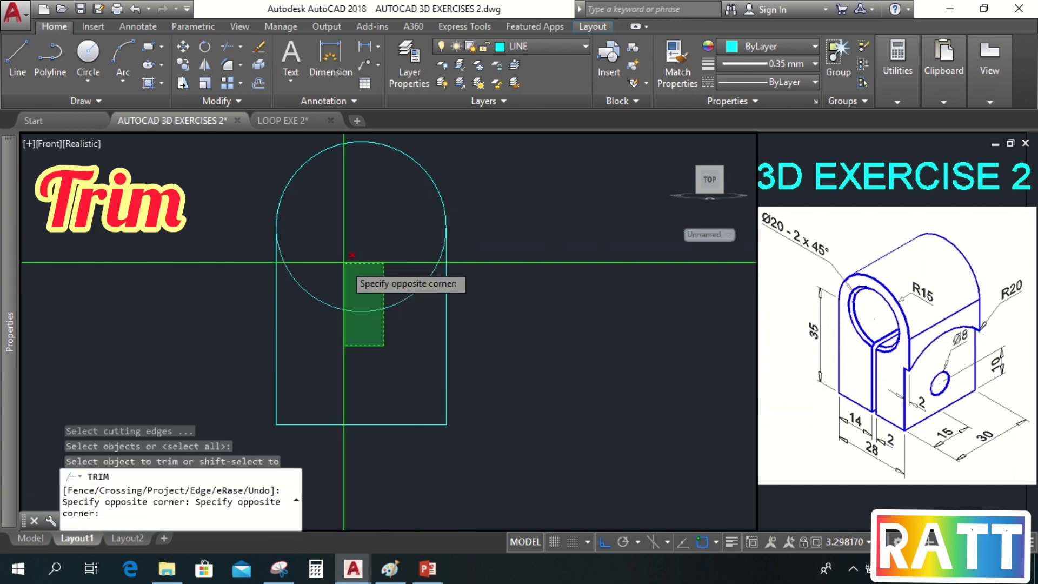
pyautogui.click(351, 255)
pyautogui.press('Return')
pyautogui.moveTo(378, 308); pyautogui.dragTo(384, 348, button='middle')
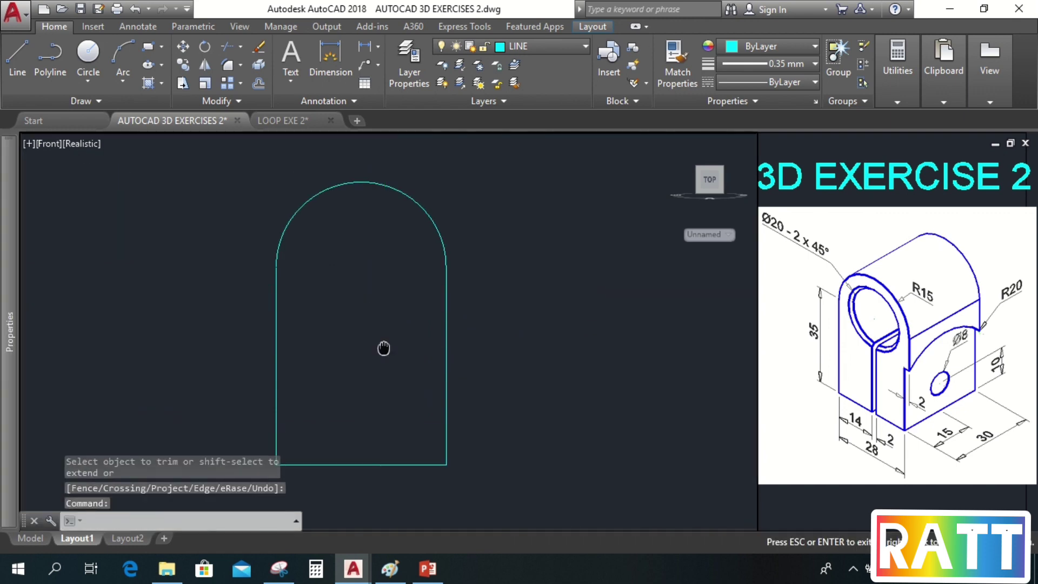
pyautogui.moveTo(384, 348); pyautogui.dragTo(434, 349)
pyautogui.press('Escape')
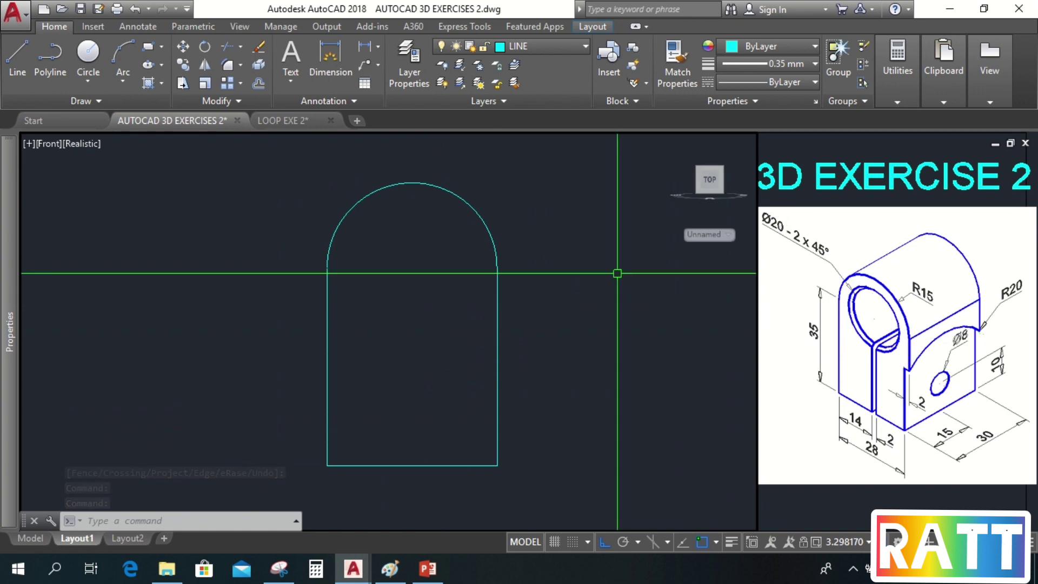
# Step: Draw a diameter-20 circle centred on the arch centre
pyautogui.press('Return')
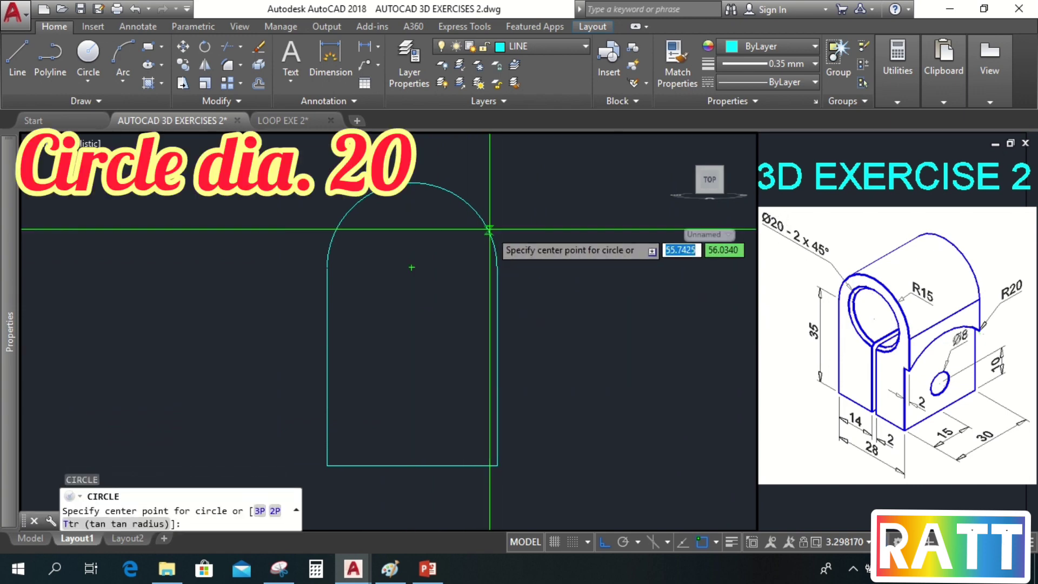
pyautogui.click(413, 266)
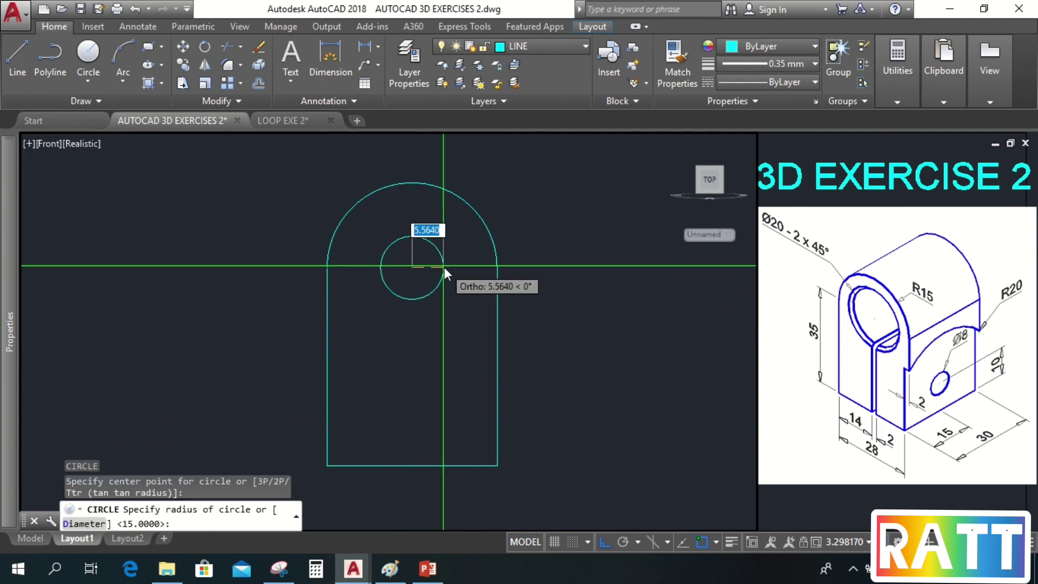
pyautogui.write('D')
pyautogui.press('Return')
pyautogui.write('20')
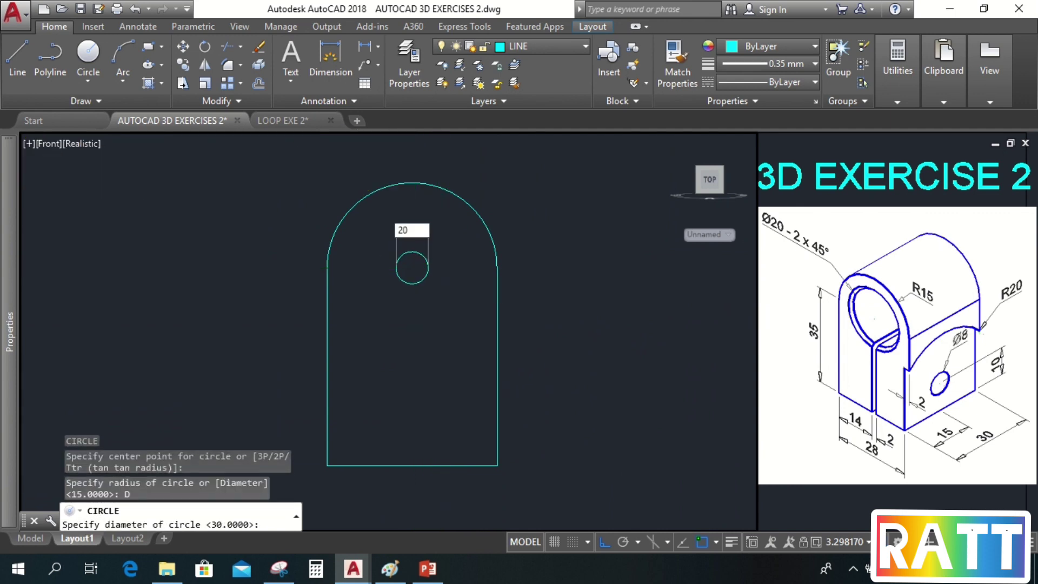
pyautogui.press('Return')
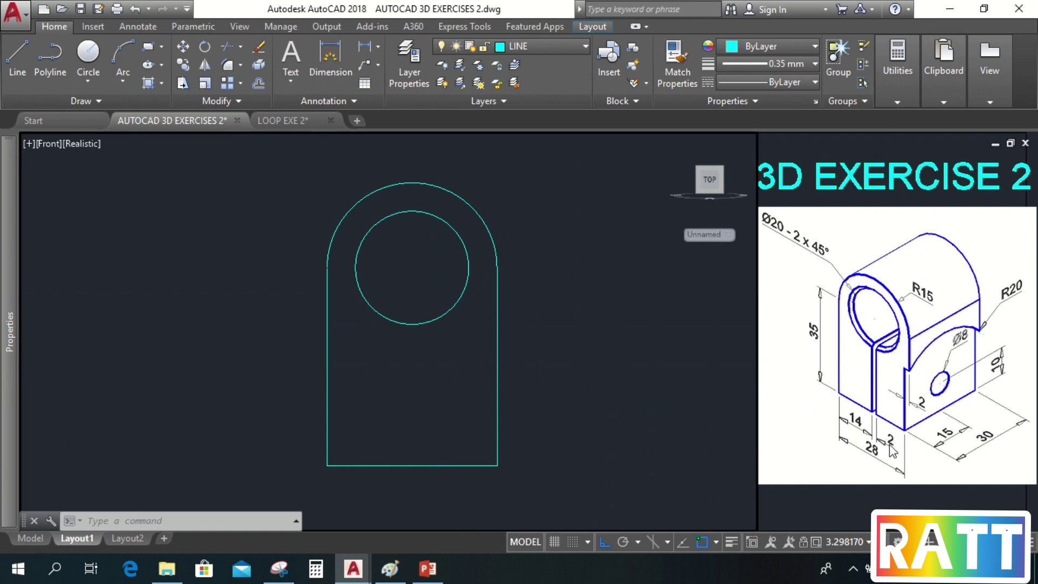
# Step: Draw a vertical line from the bottom edge midpoint into the hole and offset it 1 unit each side
pyautogui.press('Return')
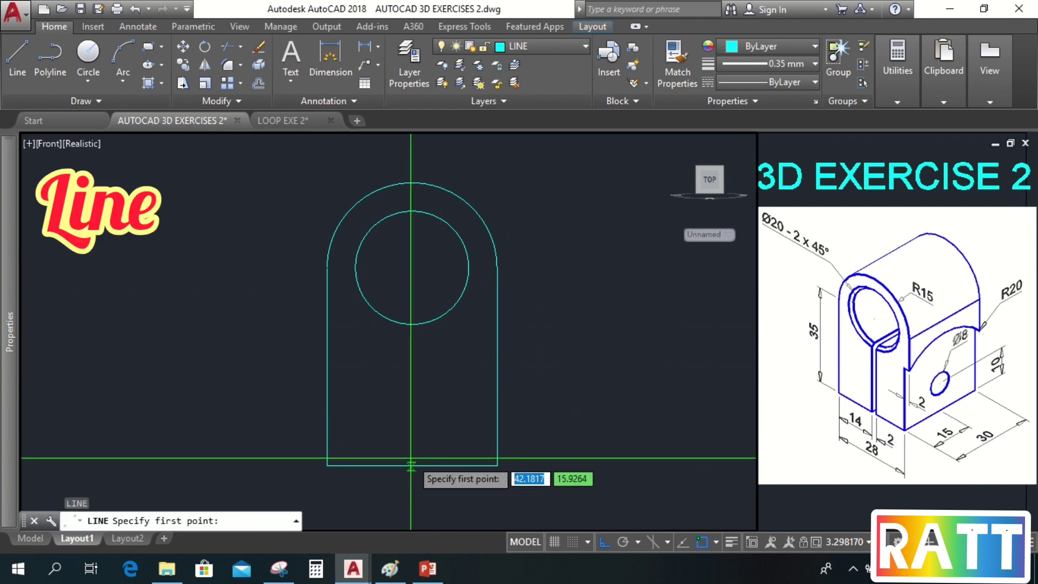
pyautogui.click(412, 465)
pyautogui.click(421, 295)
pyautogui.press('Return')
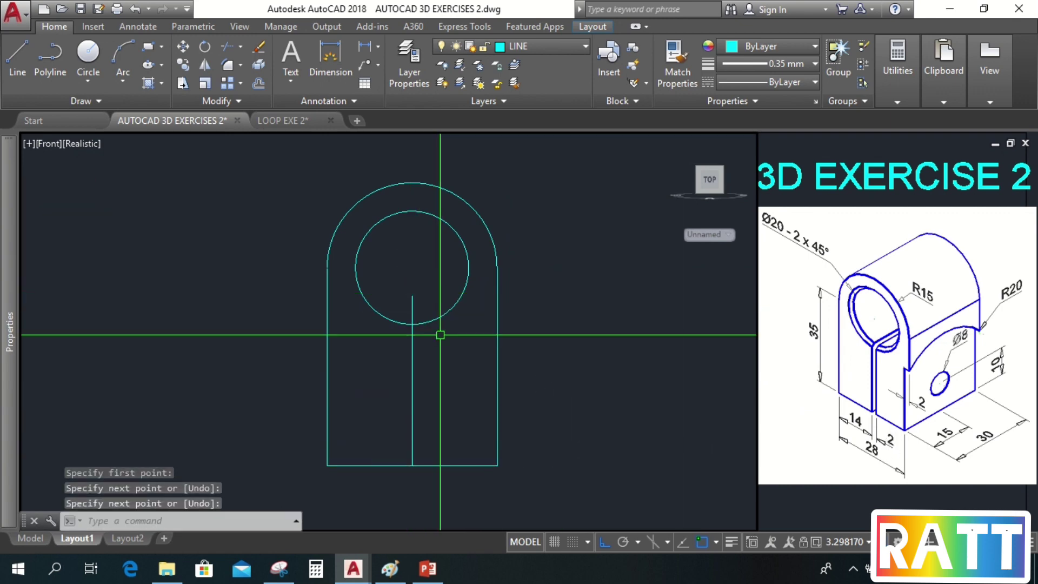
pyautogui.write('o')
pyautogui.press('Return')
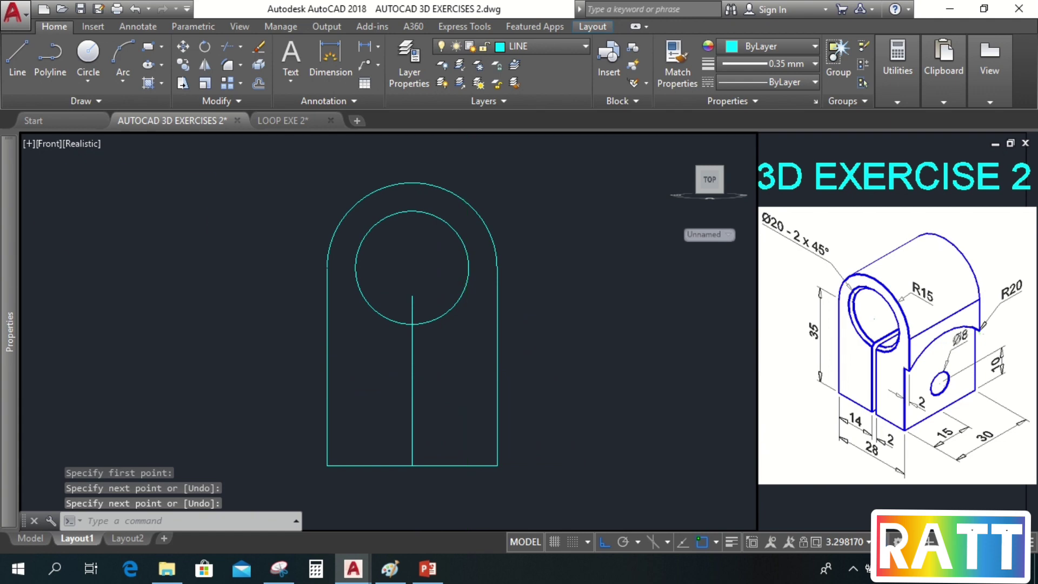
pyautogui.write('1')
pyautogui.press('Return')
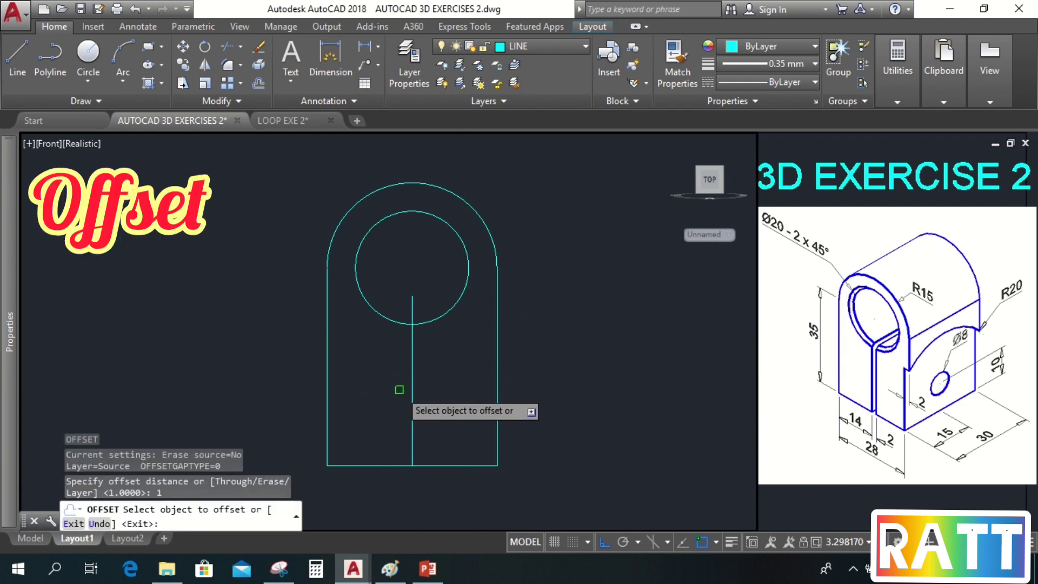
pyautogui.click(412, 378)
pyautogui.click(407, 386)
pyautogui.click(412, 380)
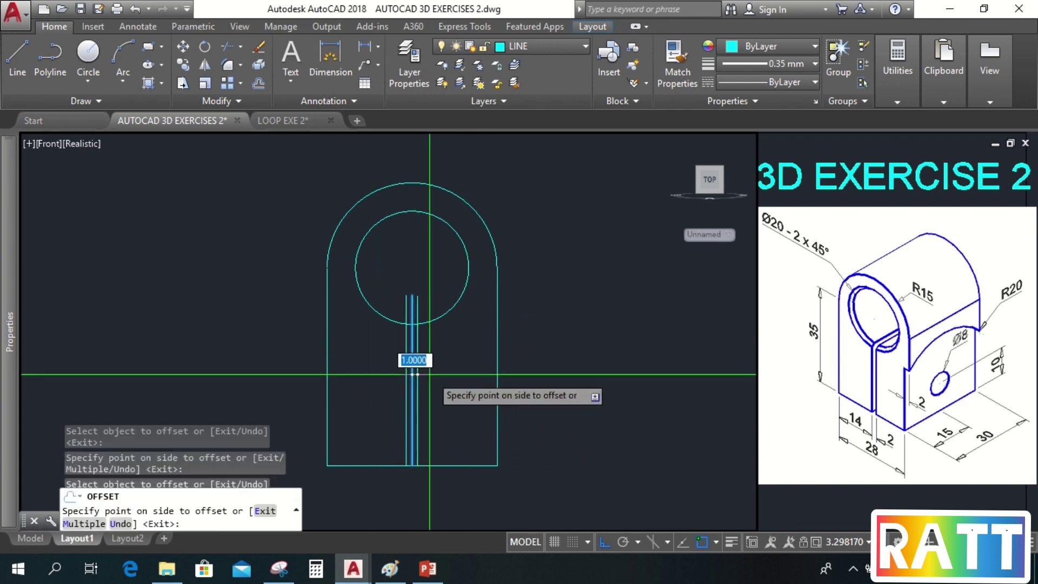
pyautogui.click(438, 371)
pyautogui.press('Return')
# Step: Erase the middle vertical line, keeping the two offset slot lines
pyautogui.scroll(2, 412, 371)
pyautogui.press('Escape')
pyautogui.click(412, 381)
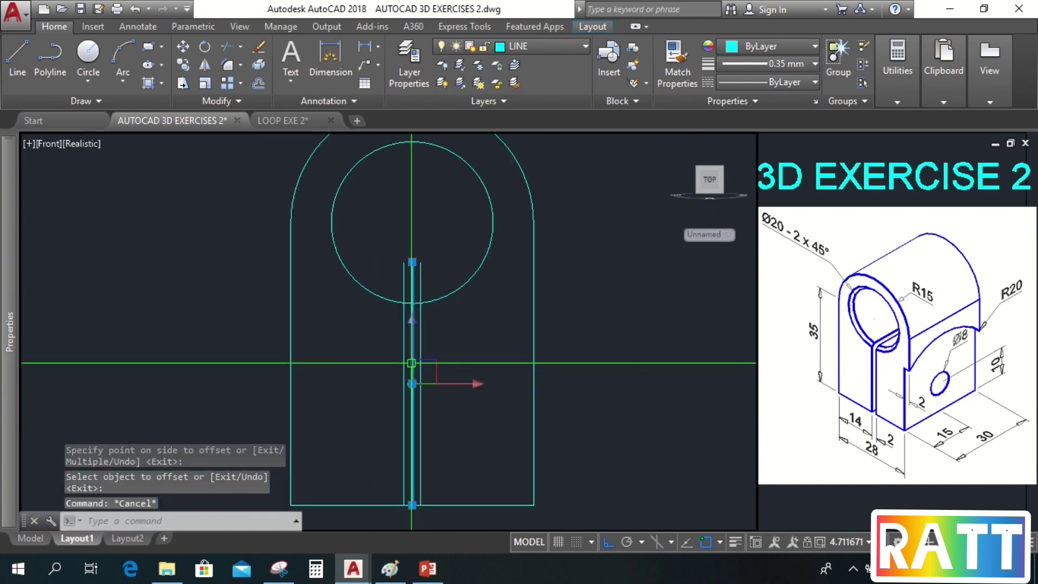
pyautogui.write('e')
pyautogui.press('Return')
# Step: Trim the slot lines inside the circle, the arc between them and the bottom segment
pyautogui.write('tr')
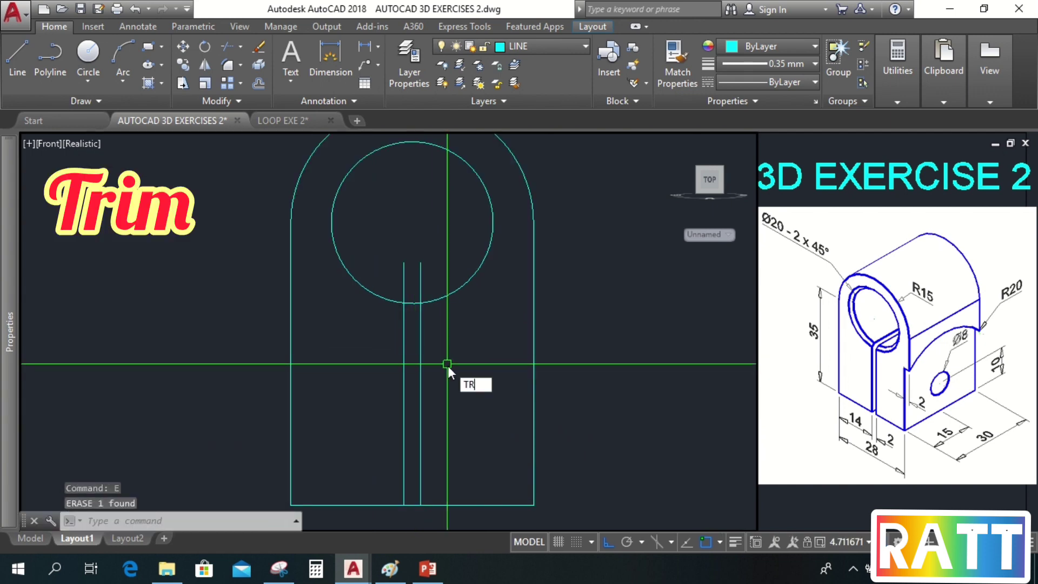
pyautogui.press('Return')
pyautogui.press('Return')
pyautogui.click(433, 280)
pyautogui.click(395, 260)
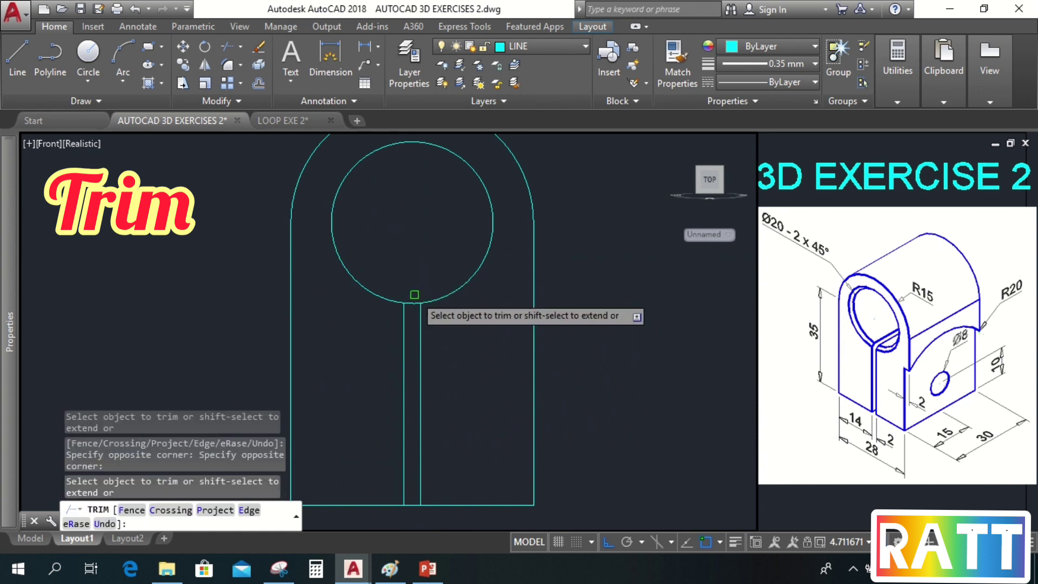
pyautogui.click(413, 301)
pyautogui.click(415, 501)
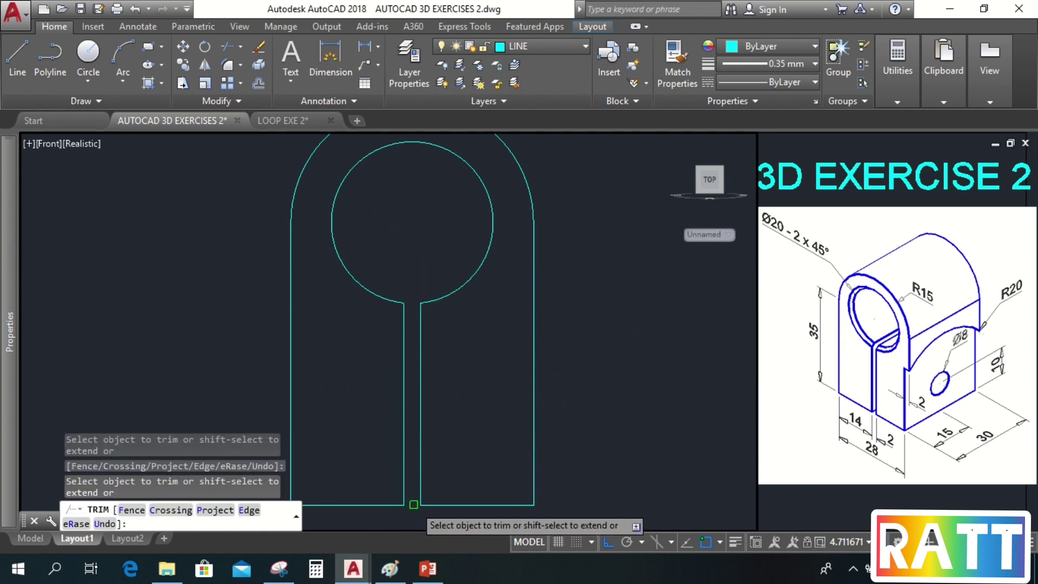
pyautogui.press('Return')
pyautogui.scroll(-2, 546, 439)
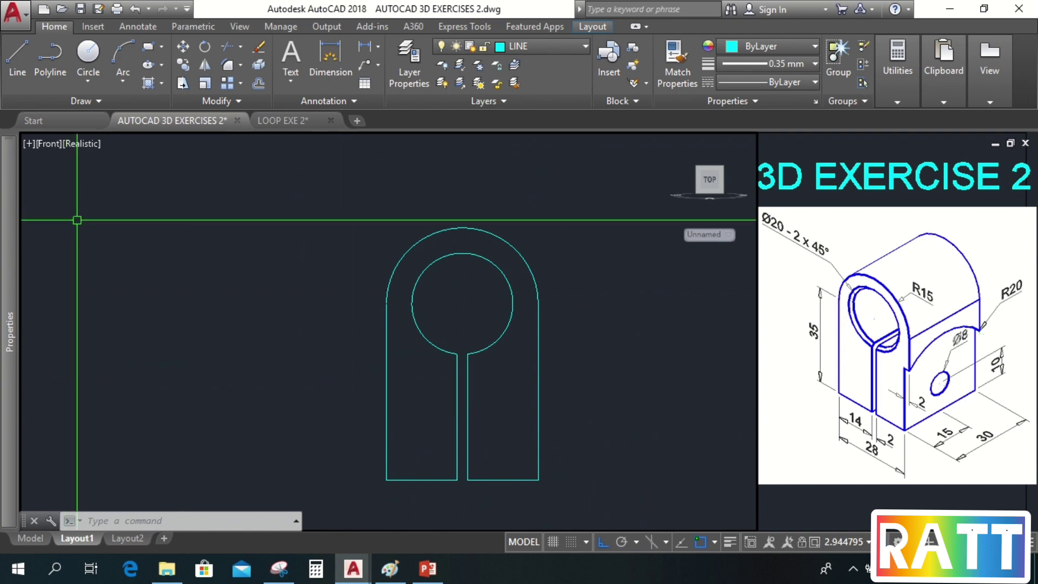
# Step: Switch the drawing to the SE Isometric view
pyautogui.click(49, 144)
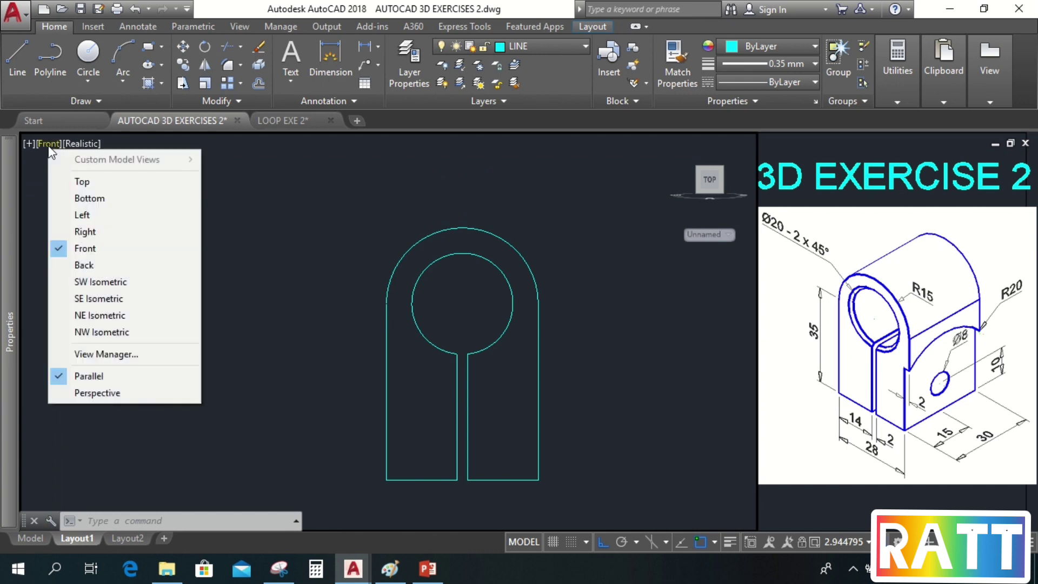
pyautogui.click(99, 299)
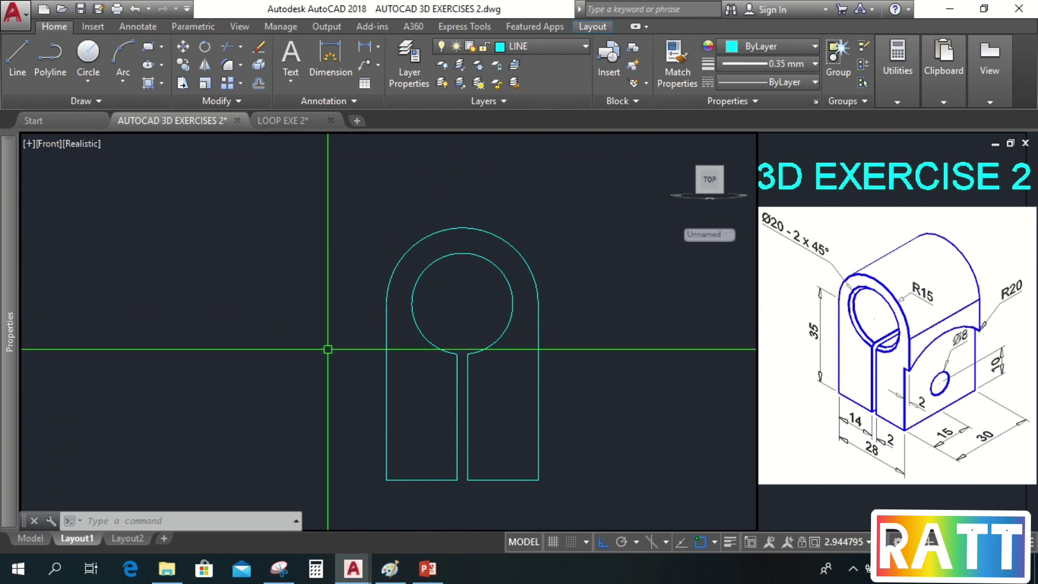
pyautogui.write('-V')
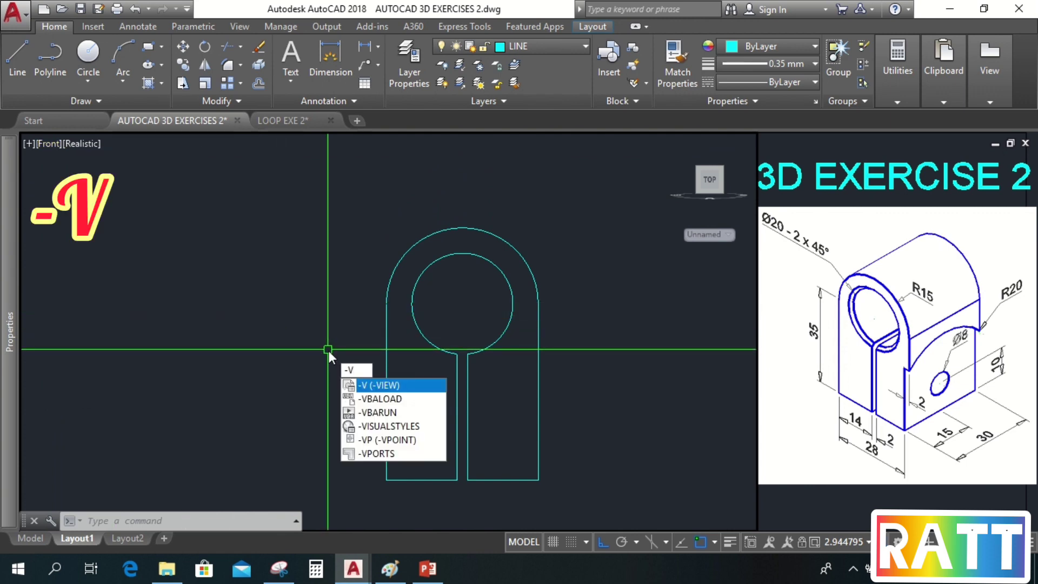
pyautogui.press('Return')
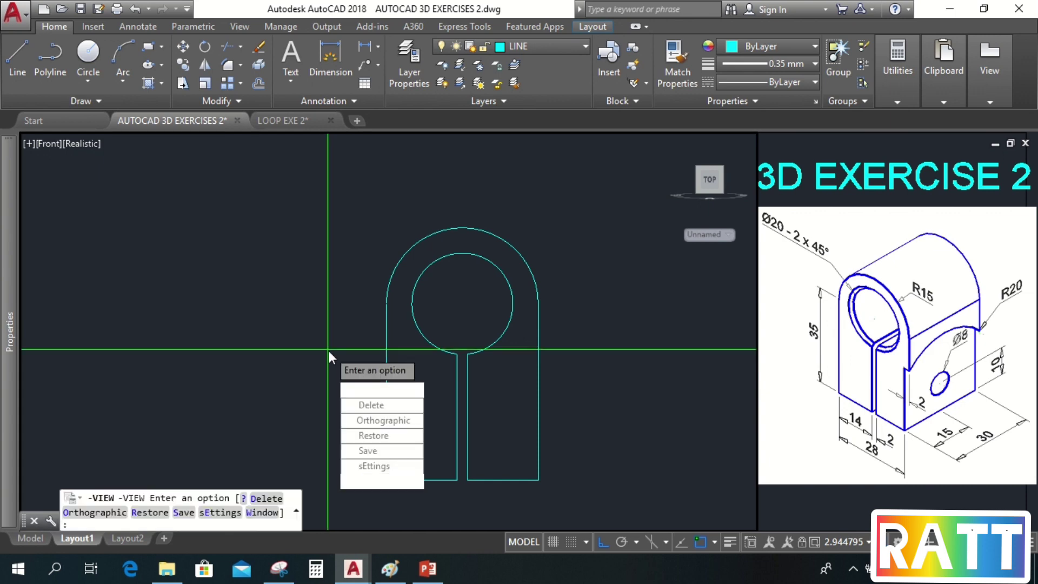
pyautogui.write('SE')
pyautogui.press('Return')
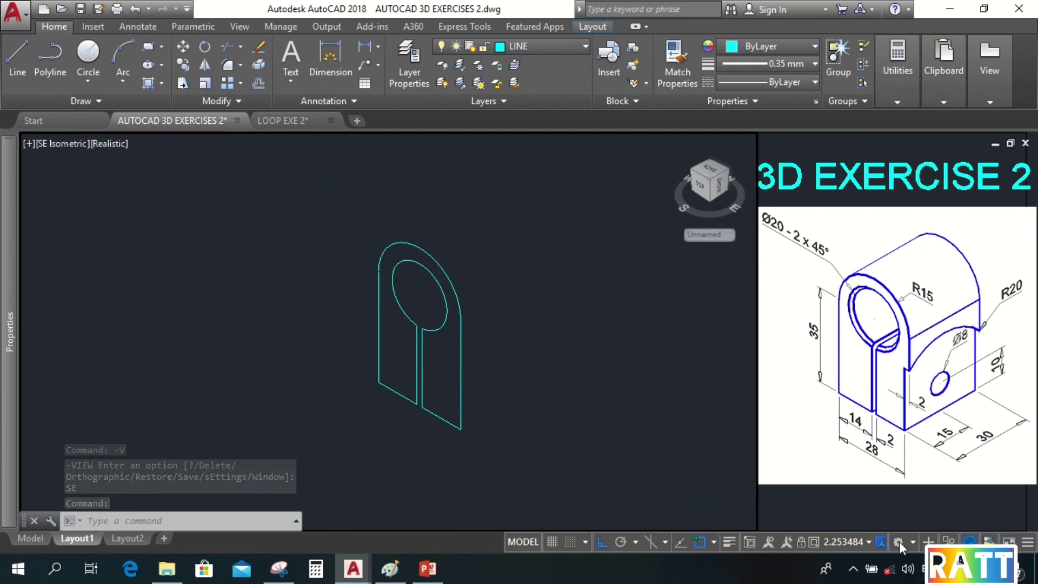
# Step: Switch to the 3D Modeling workspace and recentre the profile
pyautogui.click(899, 540)
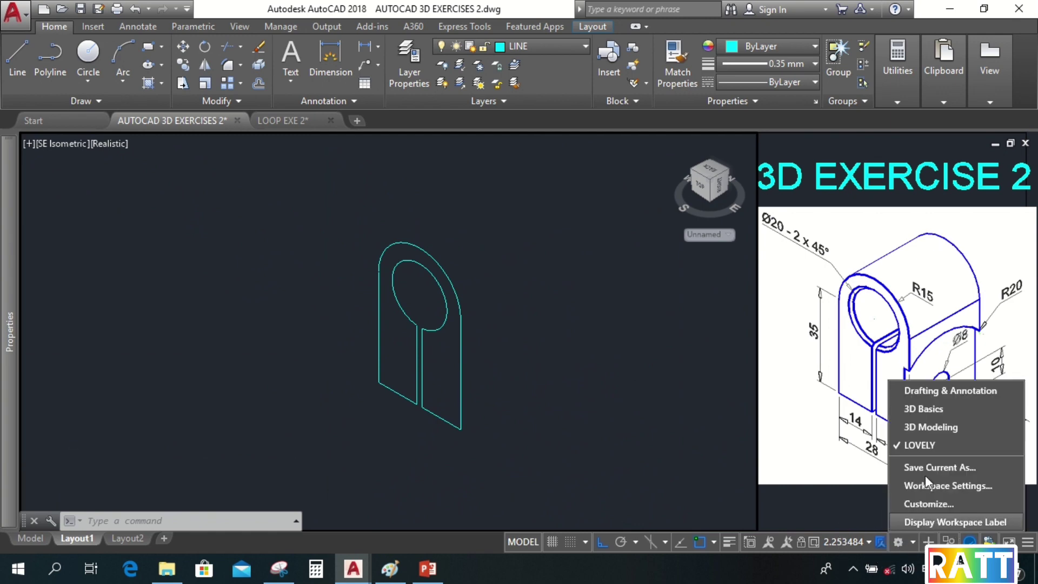
pyautogui.click(928, 430)
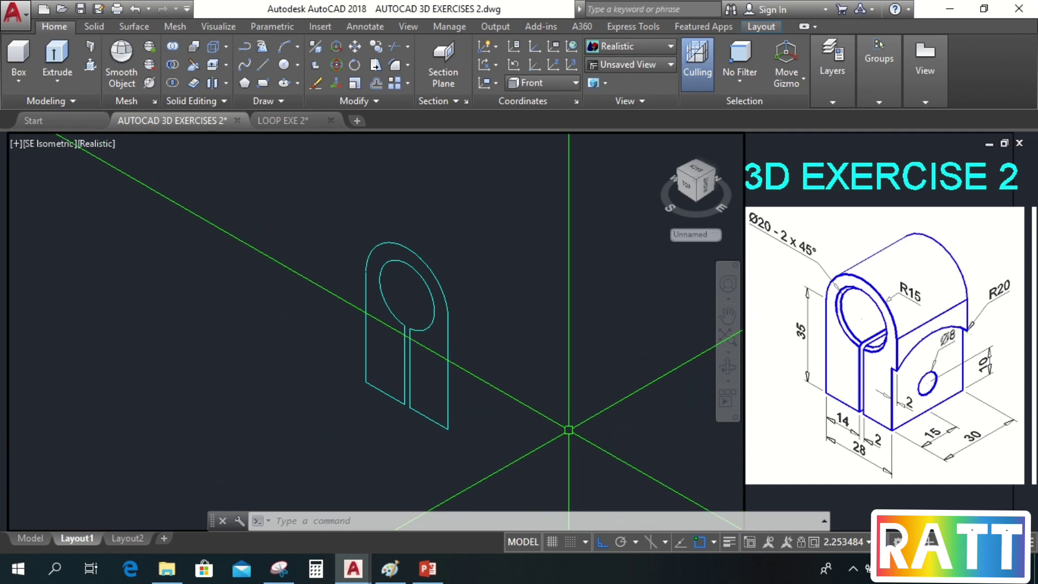
pyautogui.moveTo(568, 429)
pyautogui.mouseDown(button='middle')
pyautogui.moveTo(566, 416)
pyautogui.moveTo(579, 424)
pyautogui.mouseUp(button='middle')
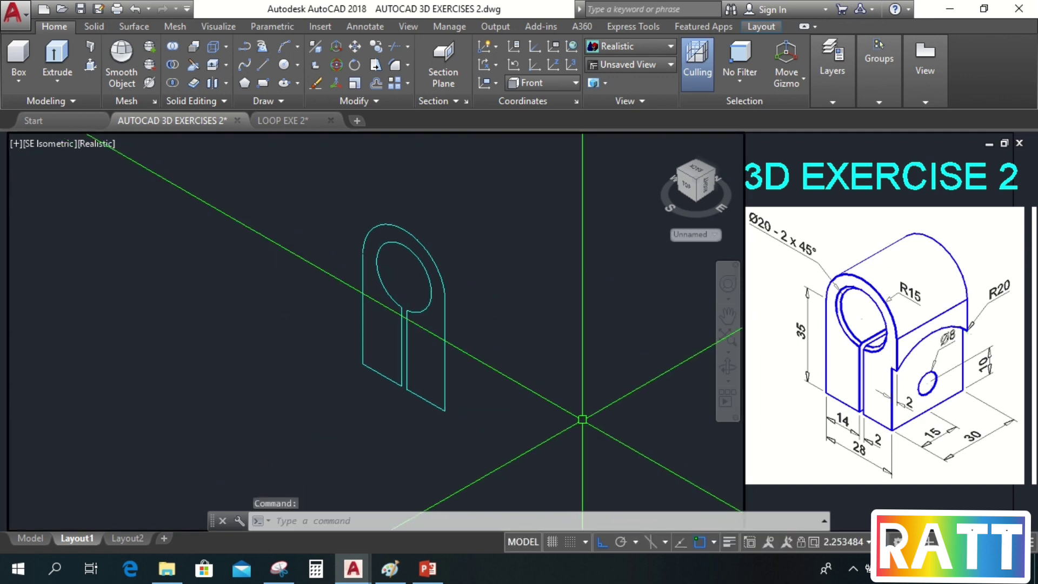
pyautogui.press('Escape')
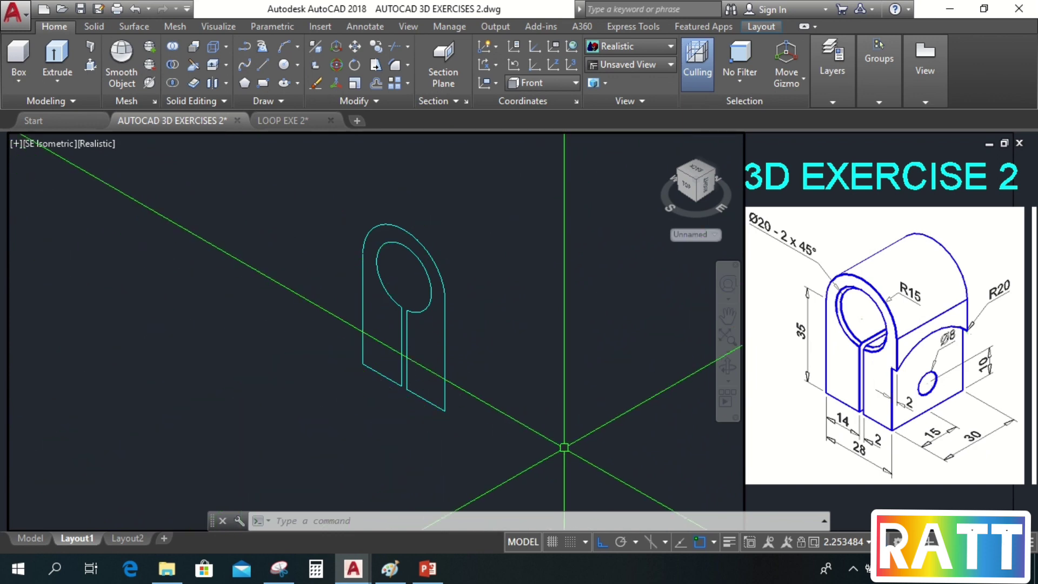
pyautogui.write('PRESSPULL')
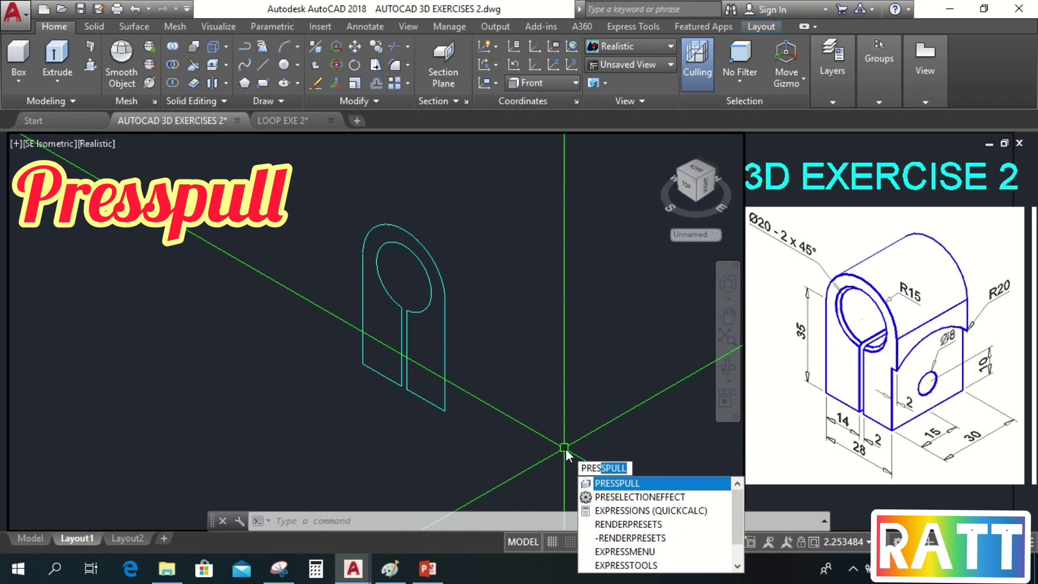
# Step: Press-pull the keyhole profile area 30 units into a solid bracket
pyautogui.press('Return')
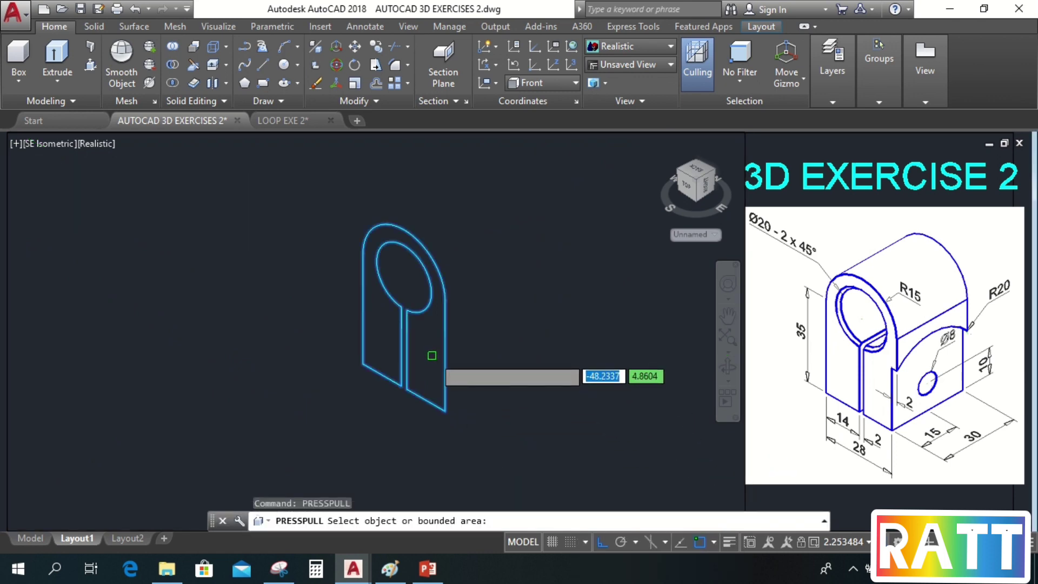
pyautogui.click(431, 355)
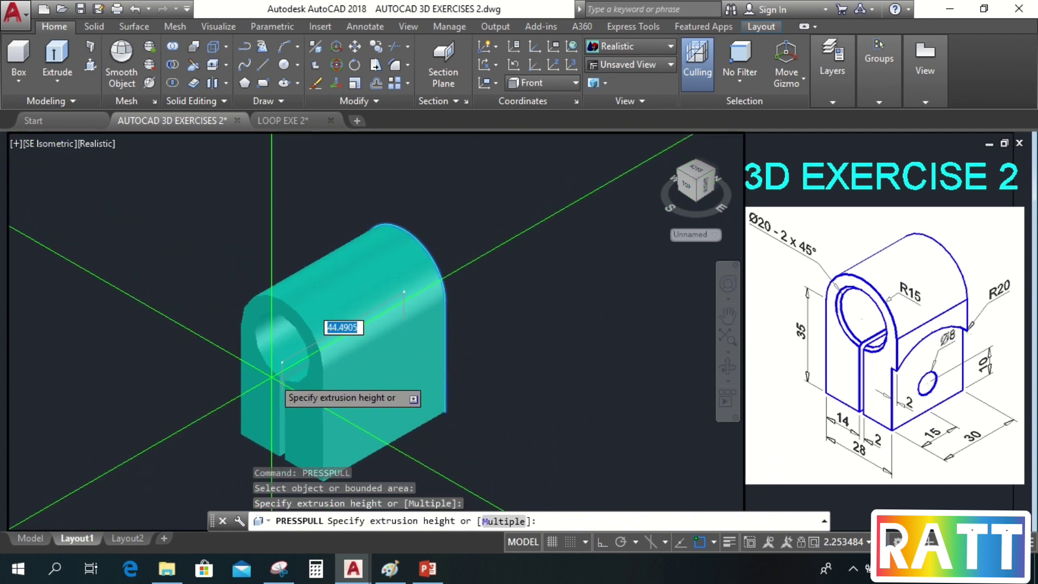
pyautogui.write('30')
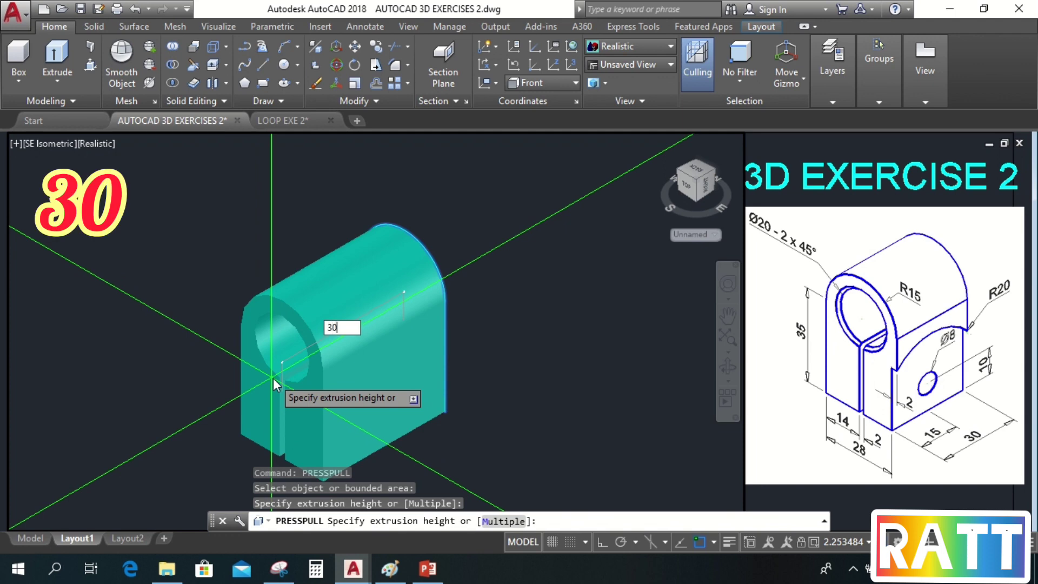
pyautogui.press('Return')
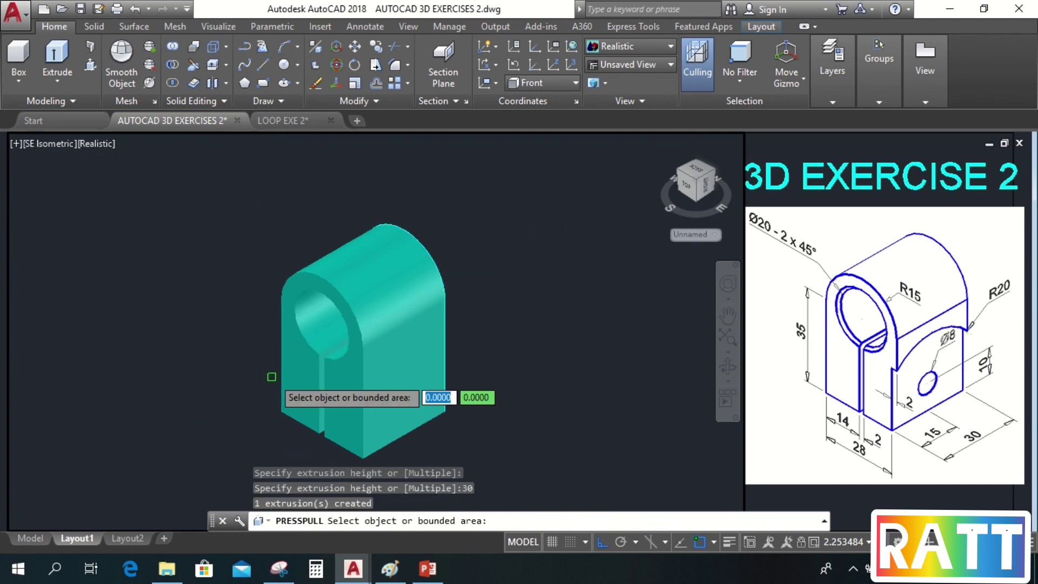
pyautogui.press('Return')
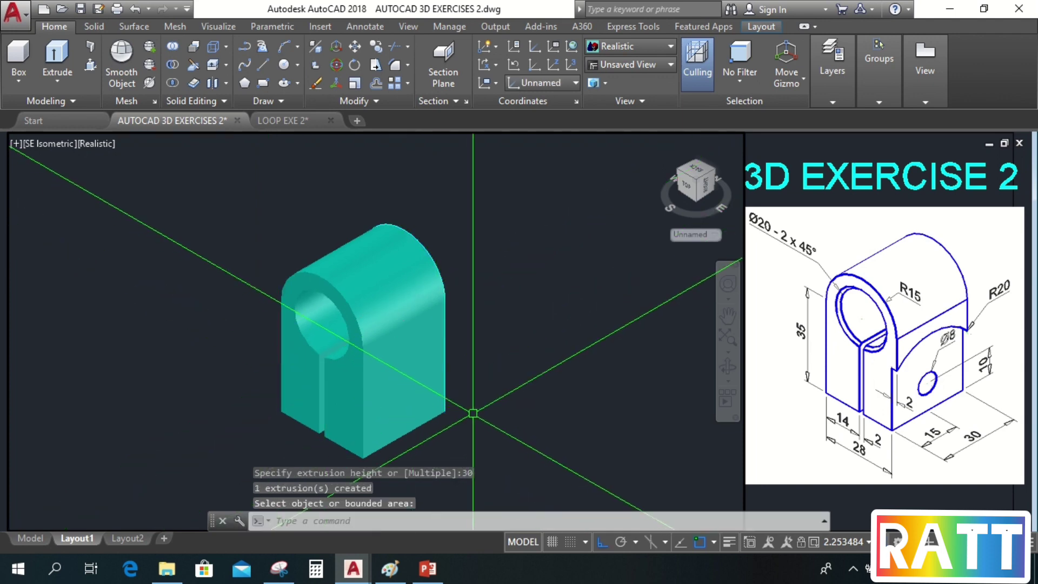
pyautogui.moveTo(473, 413); pyautogui.dragTo(535, 400, button='middle')
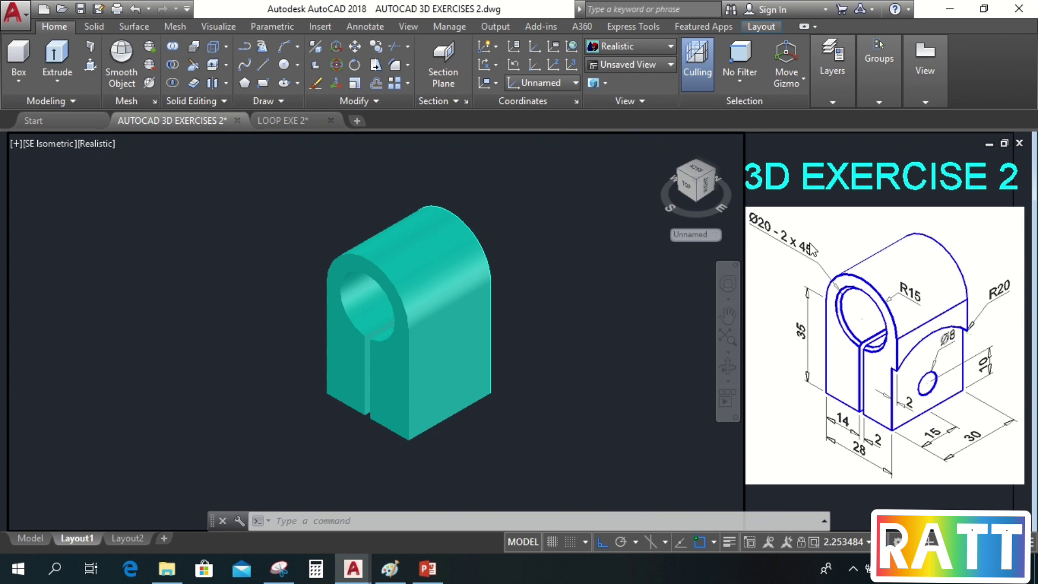
# Step: Chamfer the edge of the Ø20 hole using a 1.4142 chamfer distance
pyautogui.scroll(4, 360, 294)
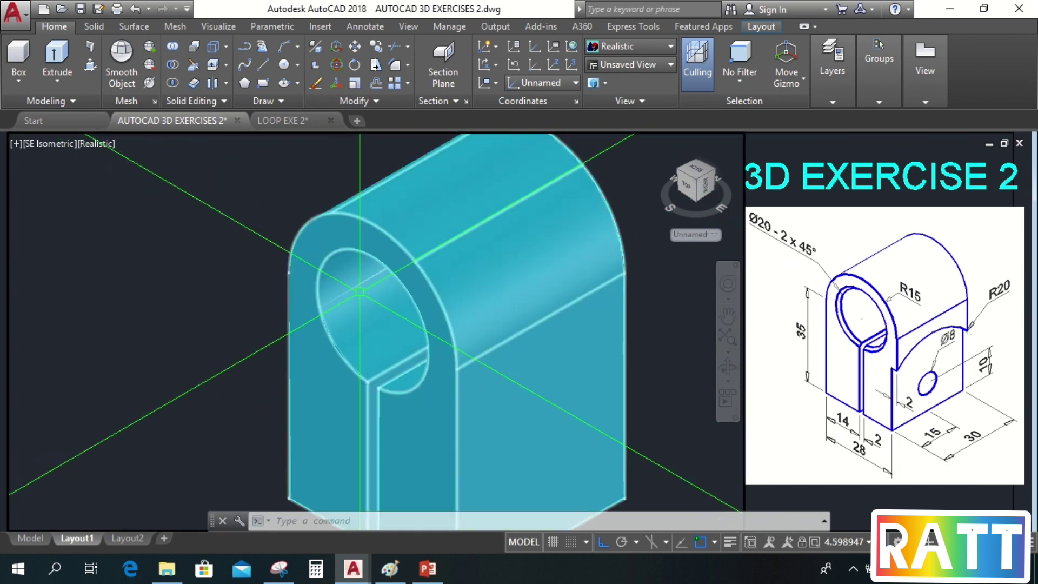
pyautogui.write('CHA')
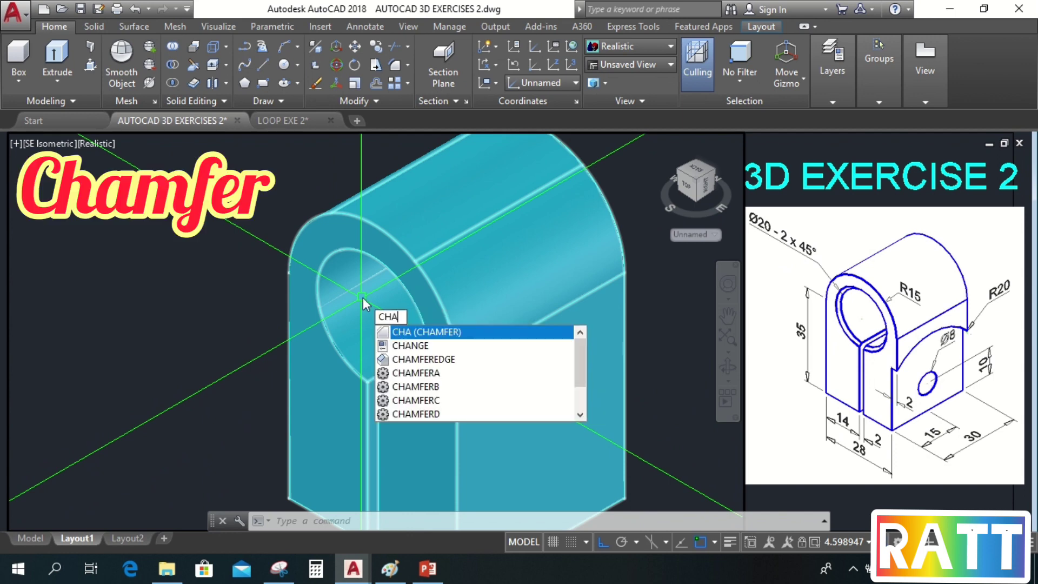
pyautogui.press('Return')
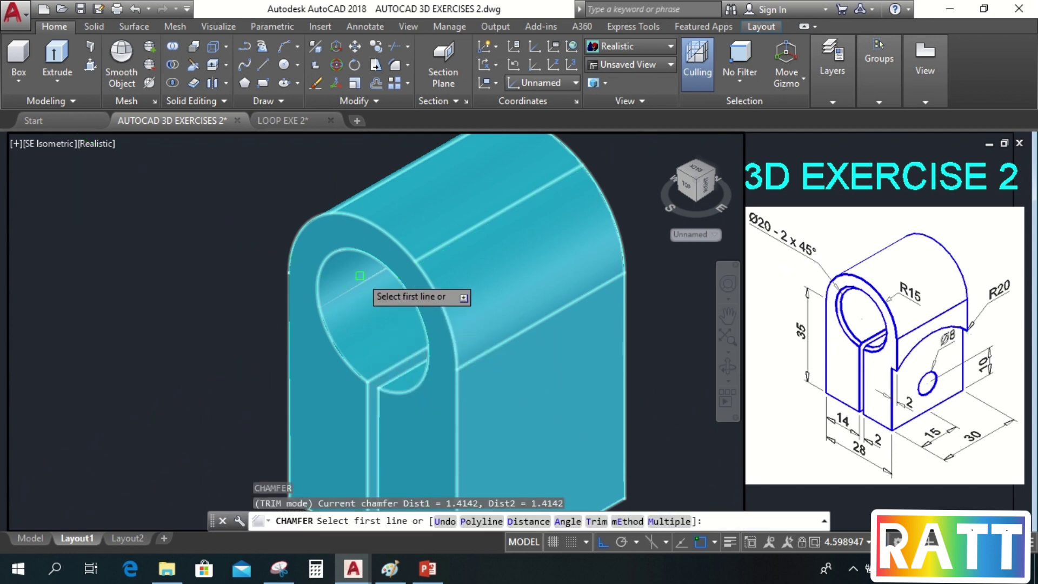
pyautogui.write('D')
pyautogui.press('Return')
pyautogui.press('Return')
pyautogui.press('Return')
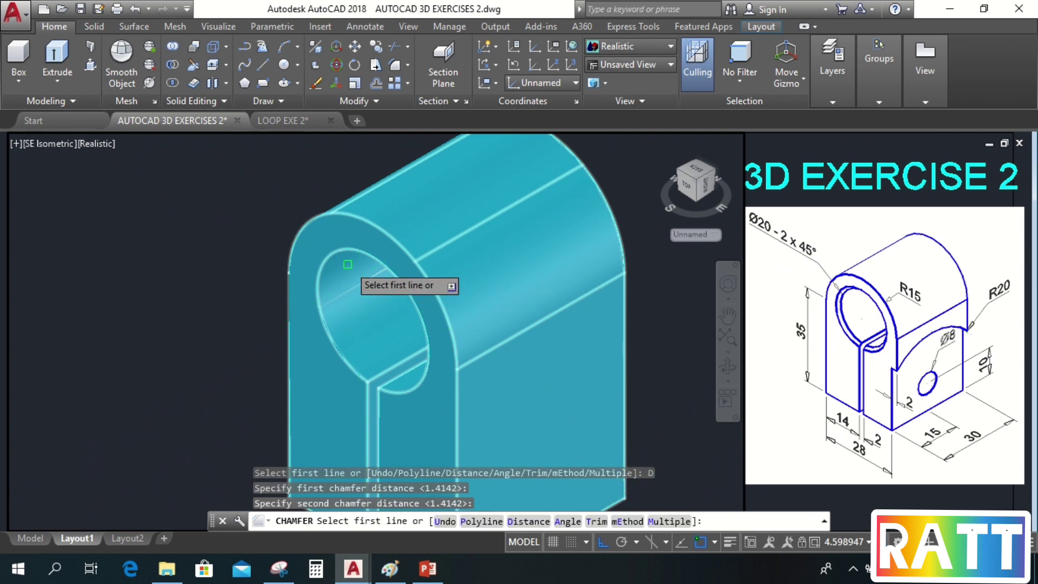
pyautogui.click(318, 295)
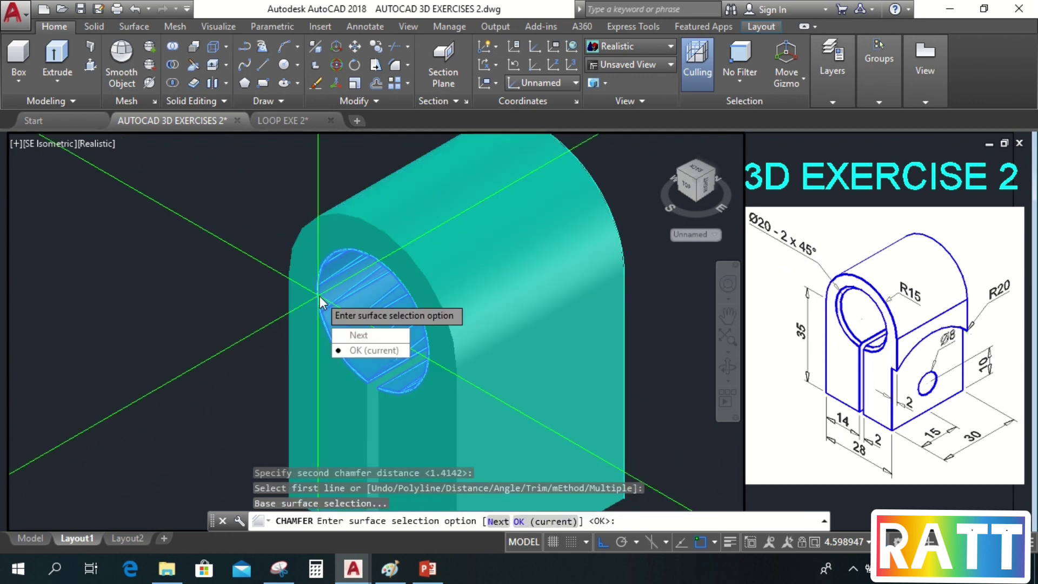
pyautogui.press('Return')
pyautogui.press('Return')
pyautogui.press('Return')
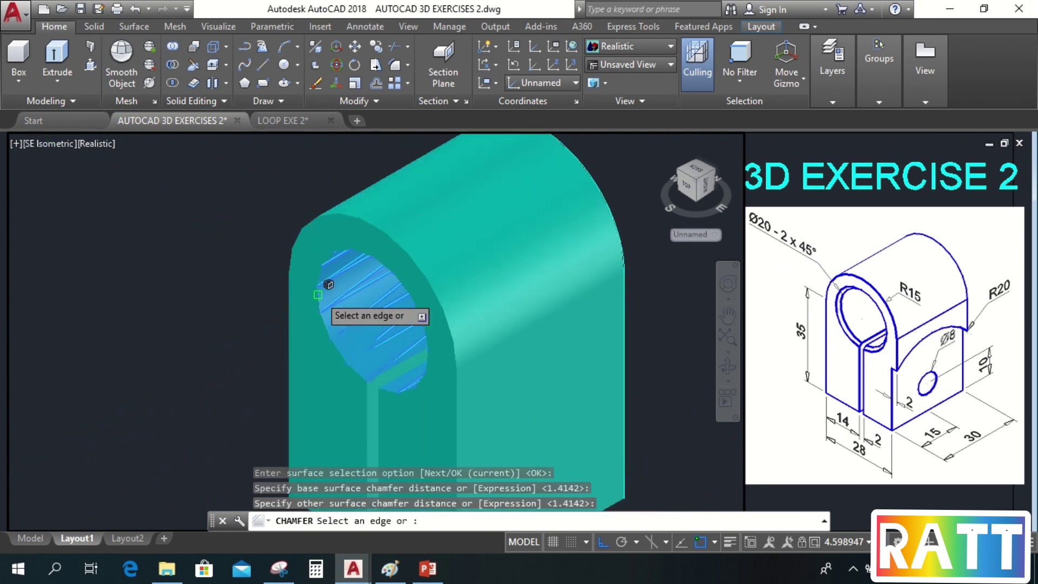
pyautogui.click(318, 294)
pyautogui.press('Return')
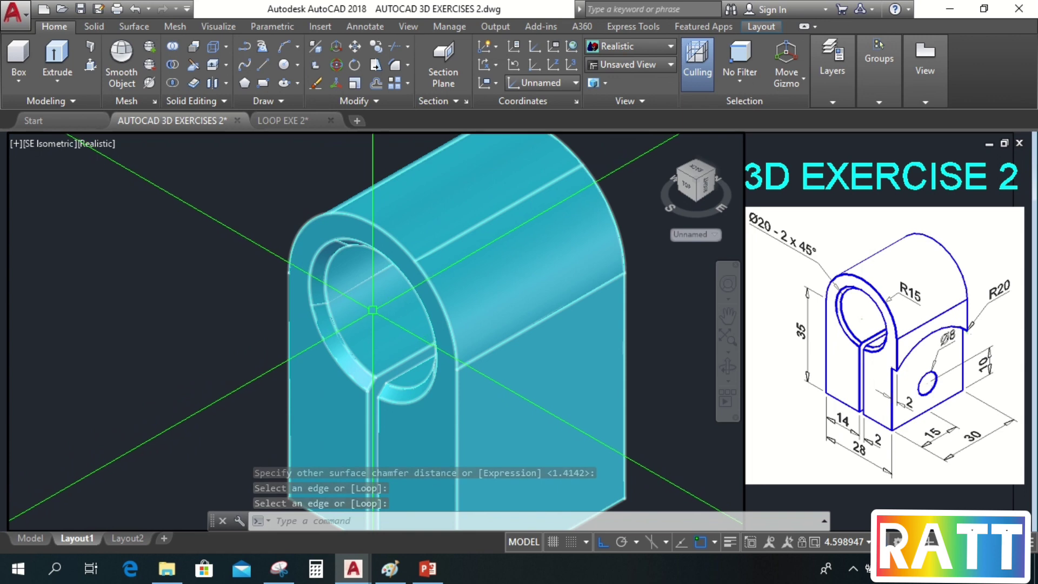
pyautogui.keyDown('shift'); pyautogui.moveTo(370, 307); pyautogui.dragTo(403, 226, button='middle'); pyautogui.keyUp('shift')
# Step: Measure the chamfer between quadrant points with DIST, reading 2.0000 units
pyautogui.scroll(6, 335, 220)
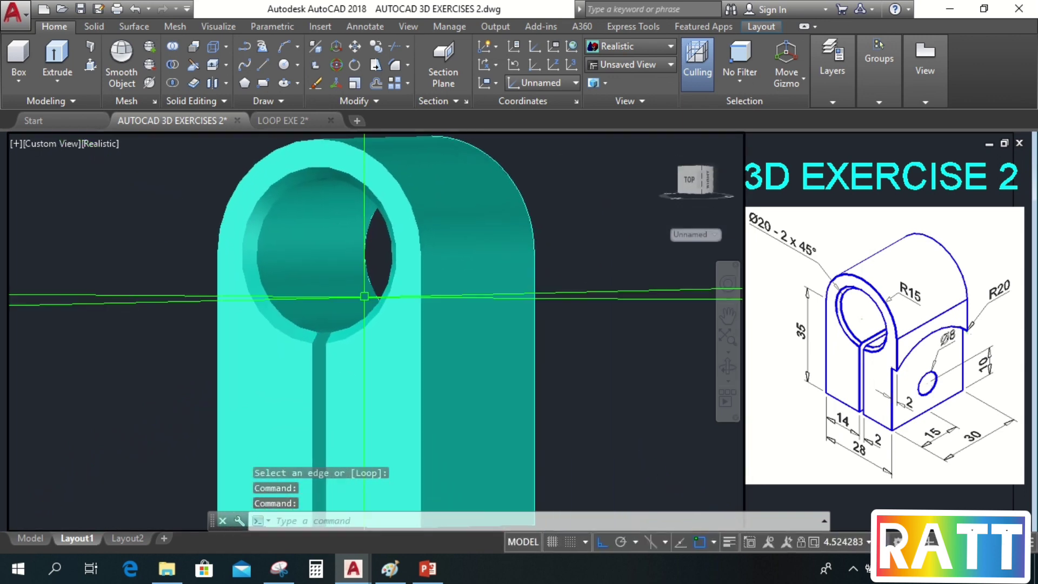
pyautogui.write('di')
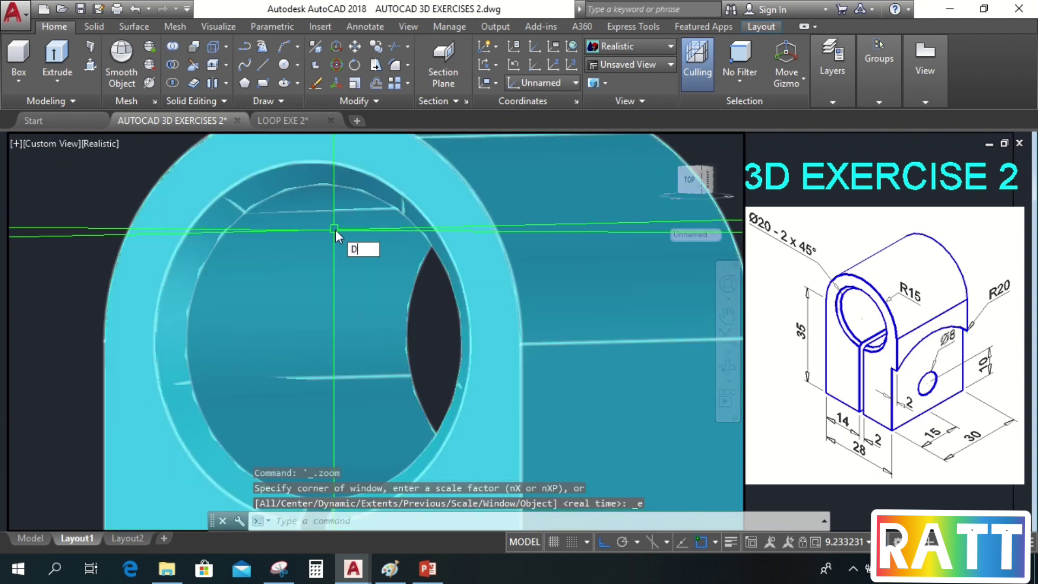
pyautogui.press('Return')
pyautogui.keyDown('shift'); pyautogui.rightClick(325, 205); pyautogui.keyUp('shift')
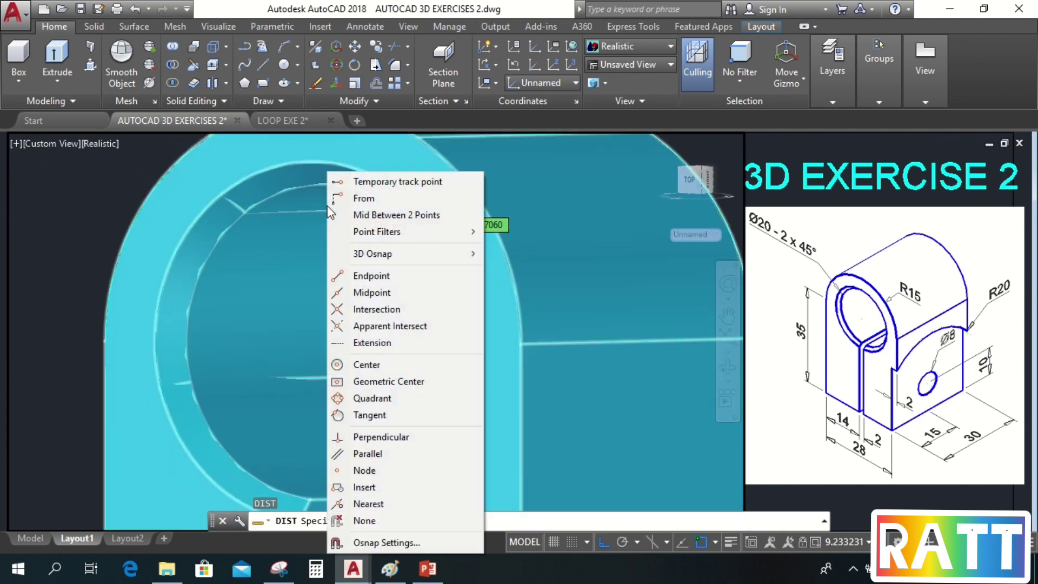
pyautogui.click(379, 394)
pyautogui.click(331, 188)
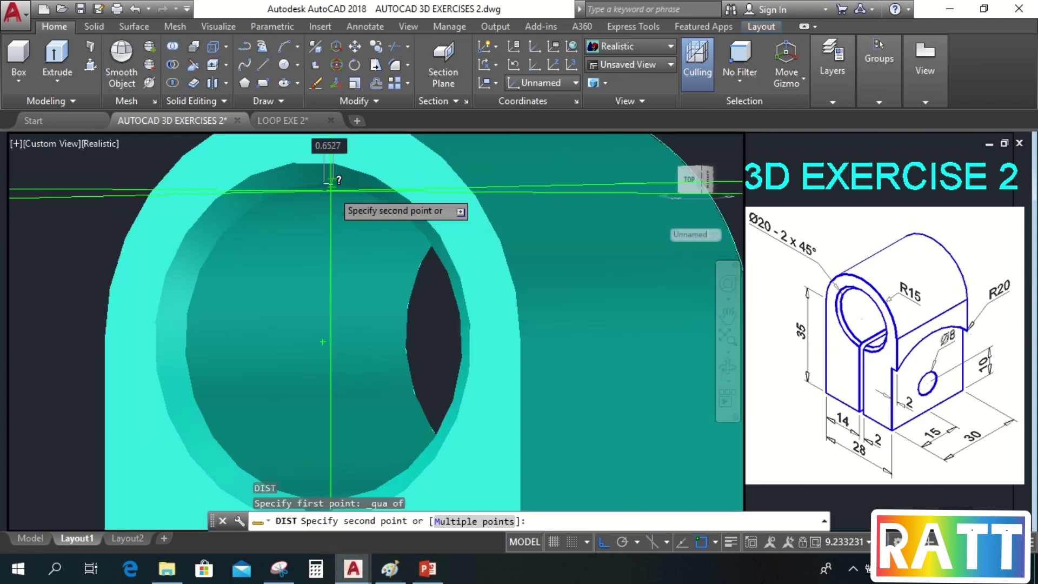
pyautogui.keyDown('shift'); pyautogui.rightClick(330, 186); pyautogui.keyUp('shift')
pyautogui.click(373, 401)
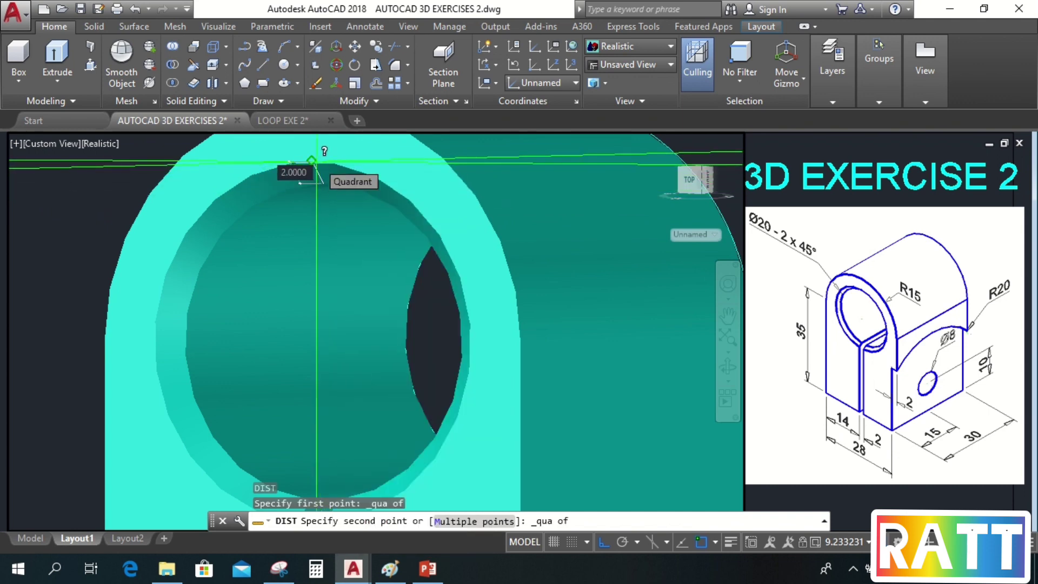
pyautogui.press('Escape')
pyautogui.scroll(-5, 346, 217)
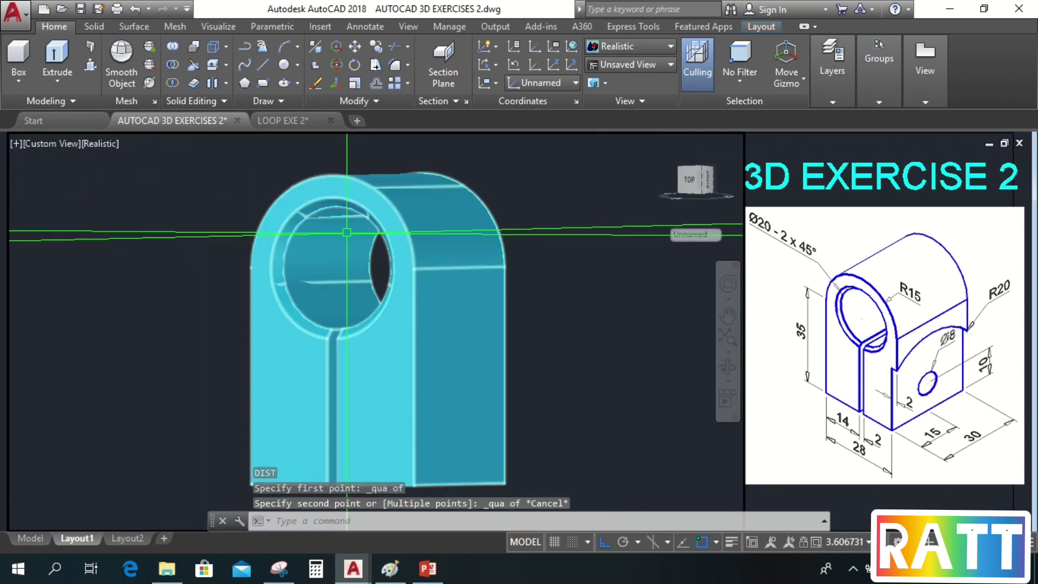
pyautogui.write('-view')
pyautogui.press('Return')
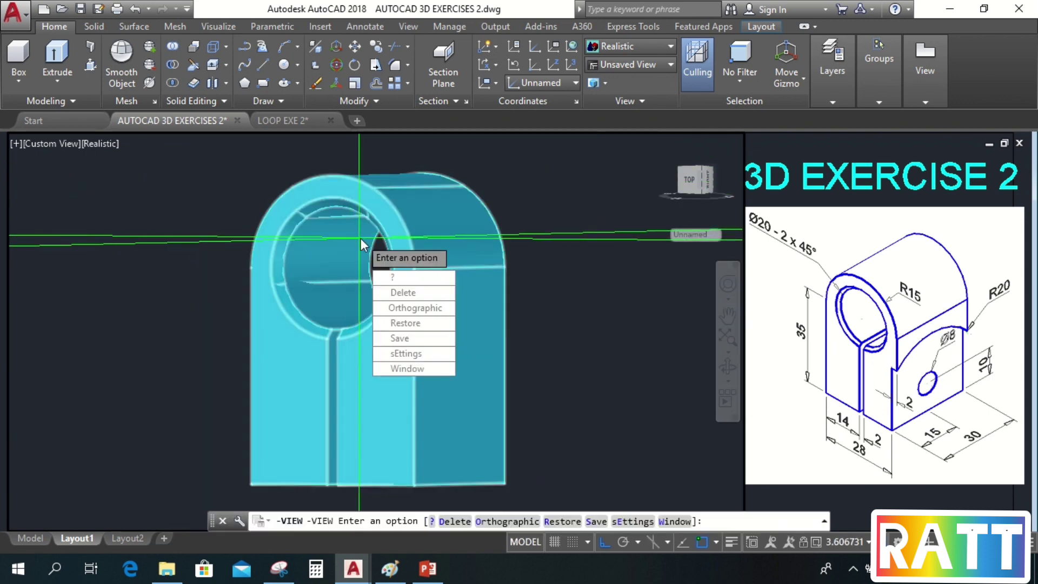
# Step: Show the bracket in SE Isometric with the Hidden visual style
pyautogui.write('SE')
pyautogui.press('Return')
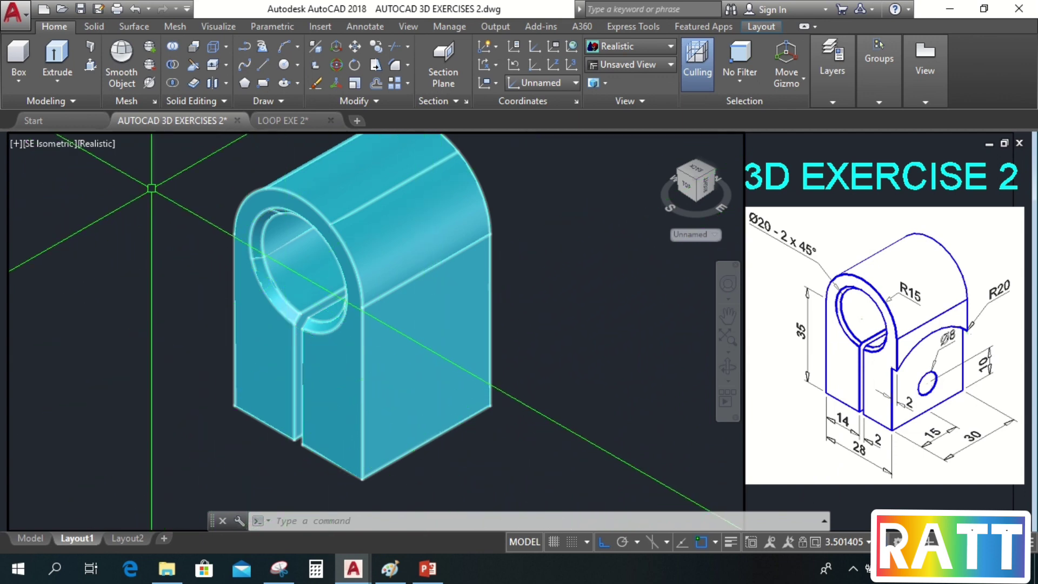
pyautogui.click(97, 145)
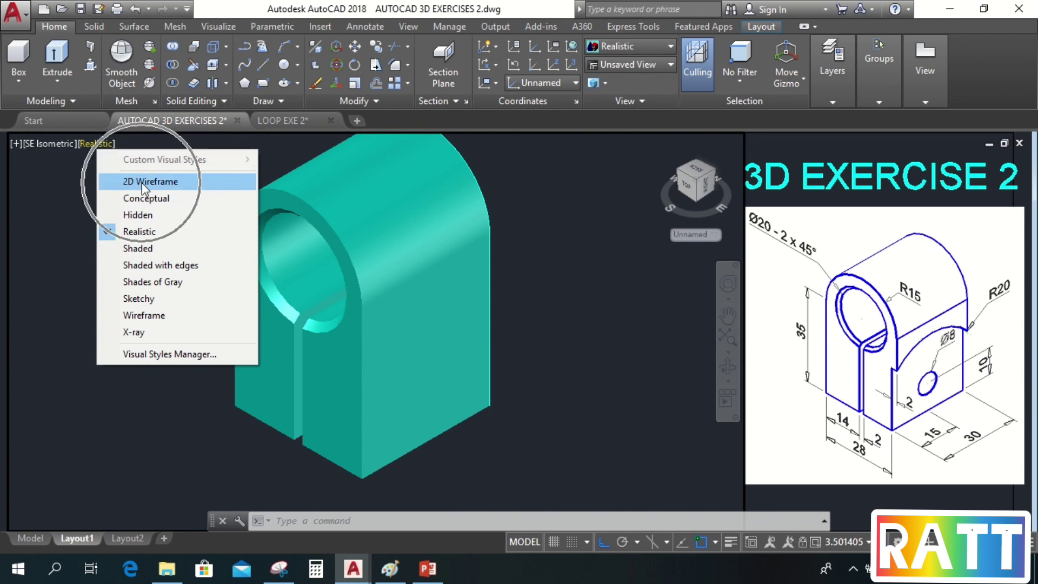
pyautogui.click(147, 216)
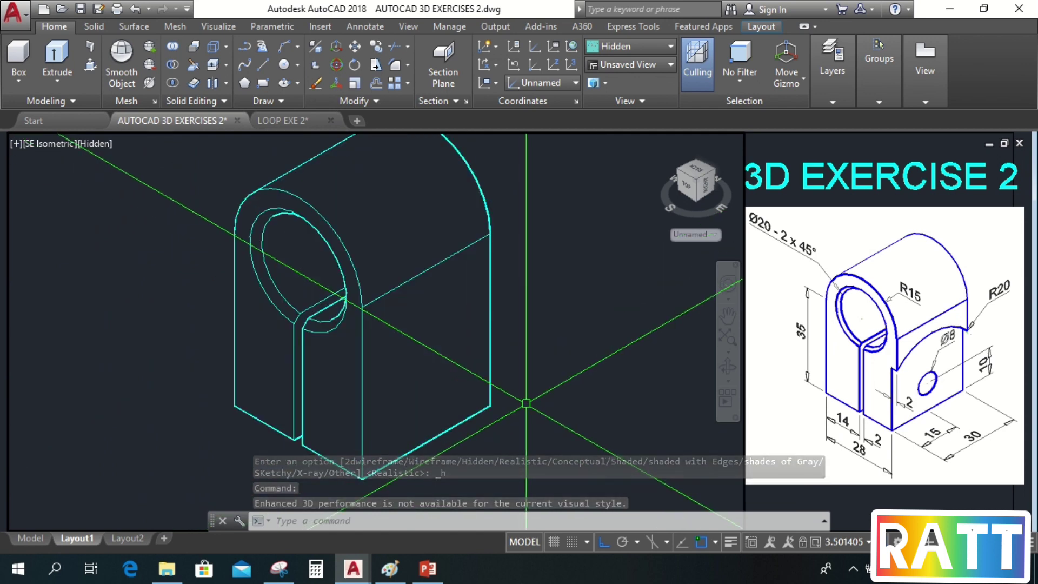
# Step: Draw a 10-unit vertical helper line up from the side face's bottom edge
pyautogui.write('l')
pyautogui.press('Return')
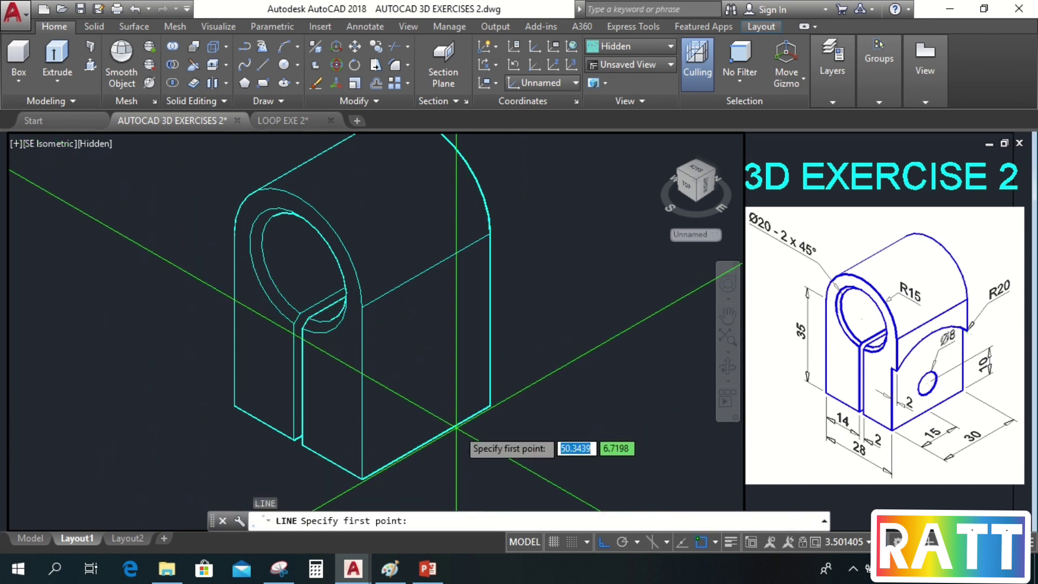
pyautogui.click(425, 442)
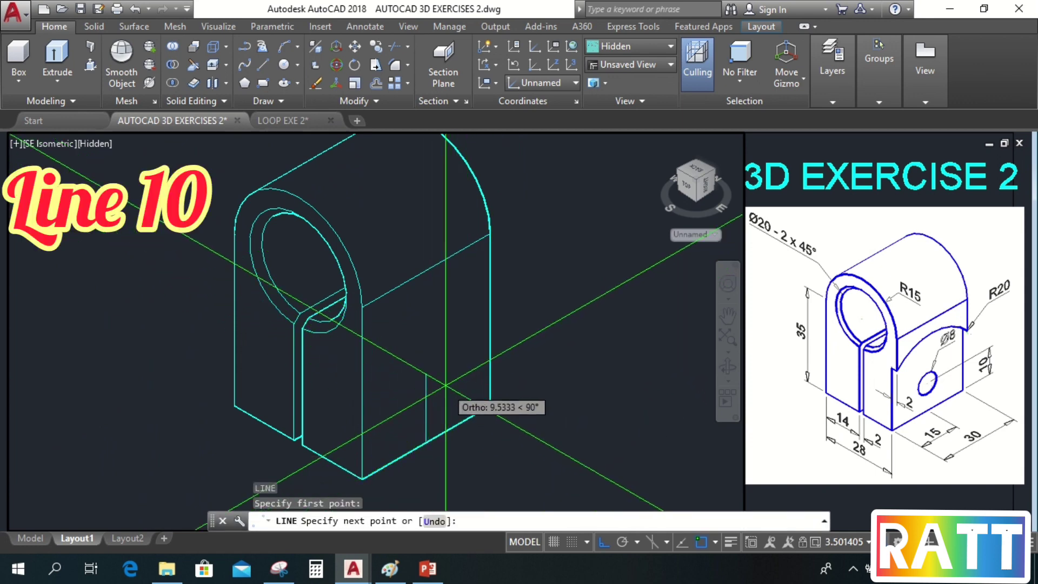
pyautogui.write('10')
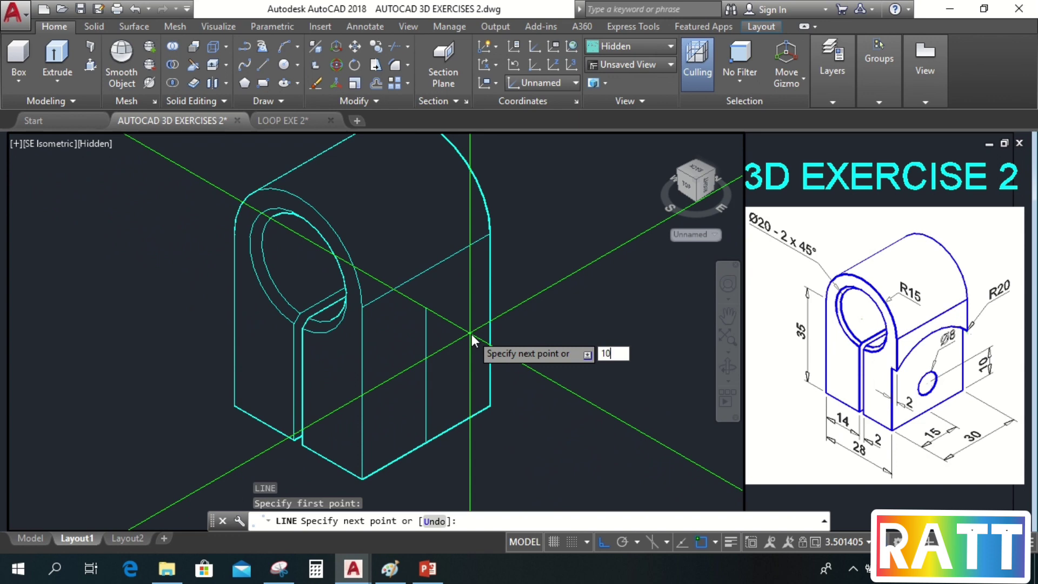
pyautogui.press('Return')
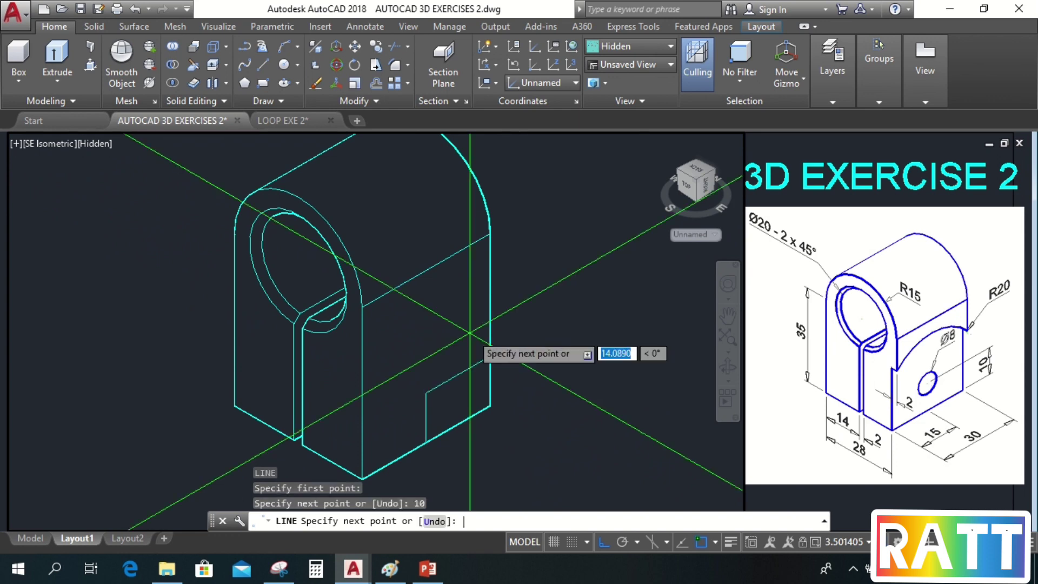
pyautogui.press('Return')
pyautogui.press('Escape')
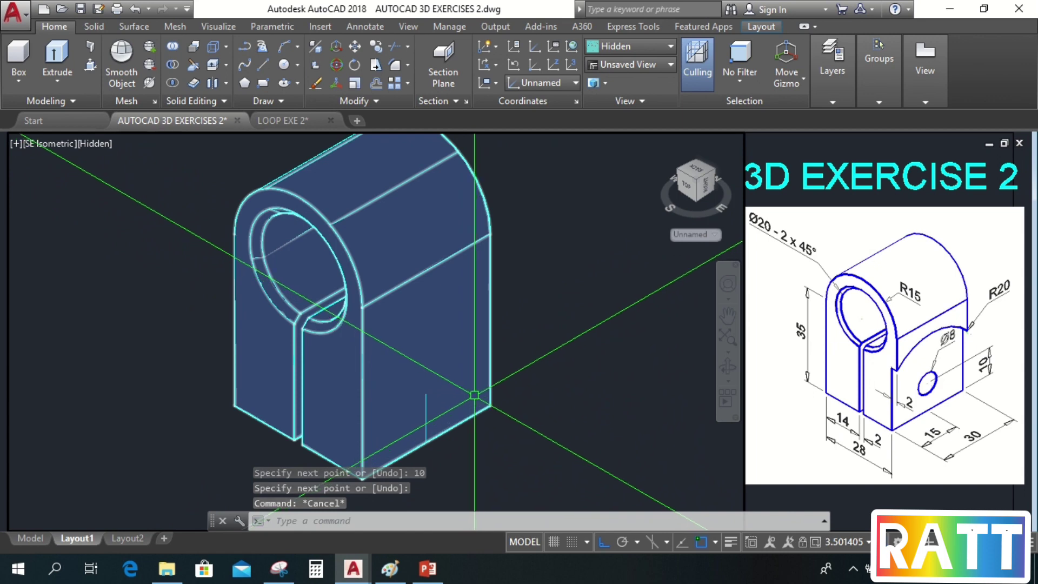
# Step: Draw a diameter-8 circle centred at the helper line's top end
pyautogui.press('Return')
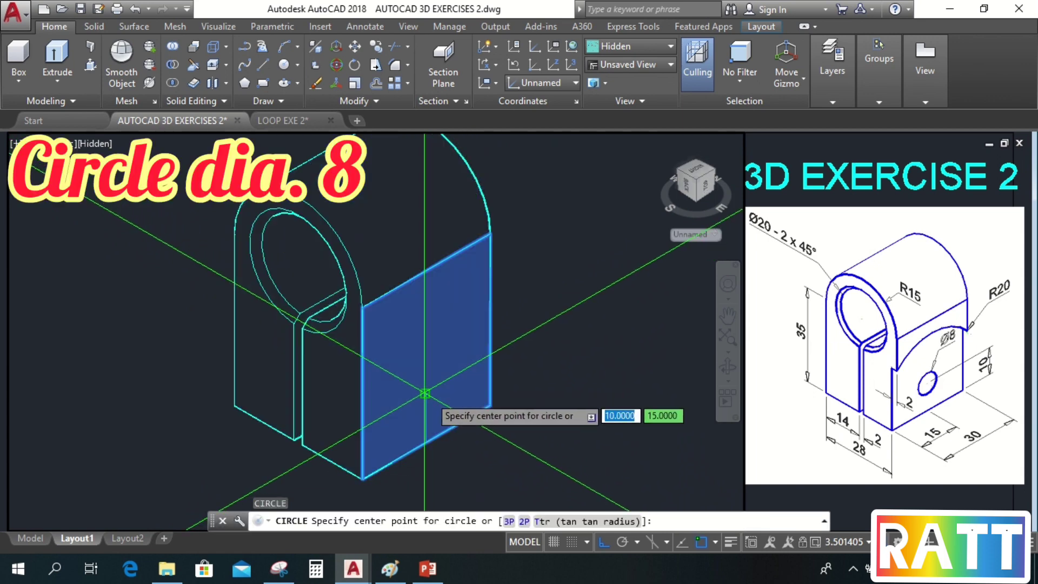
pyautogui.click(426, 394)
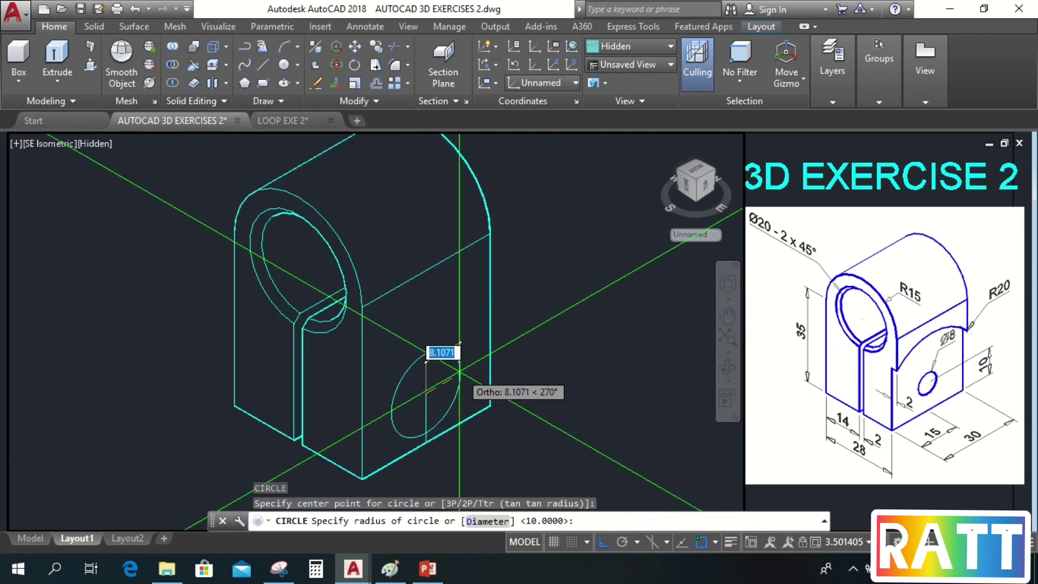
pyautogui.write('d')
pyautogui.press('Return')
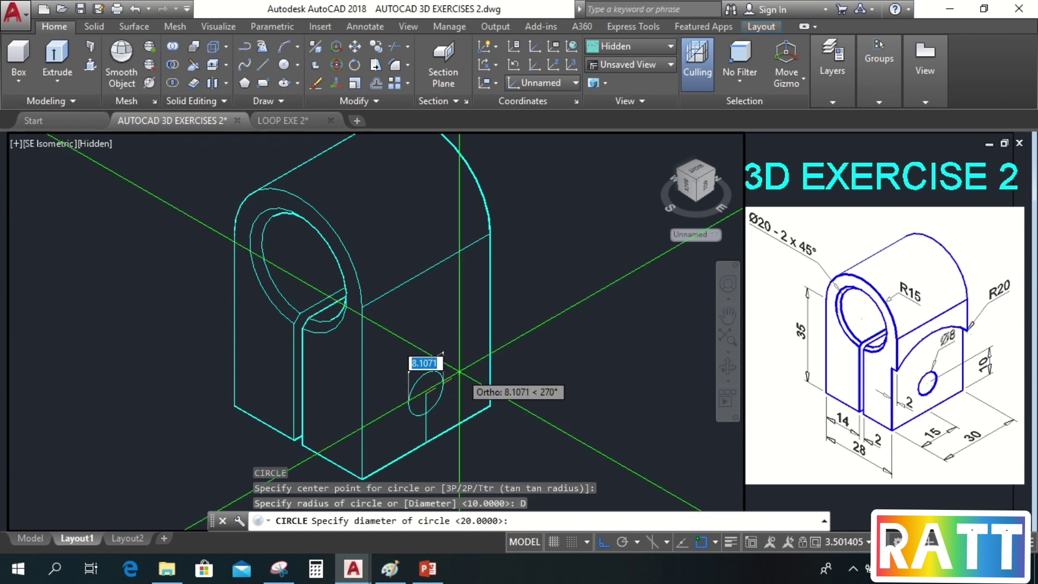
pyautogui.press('Return')
pyautogui.scroll(5, 435, 419)
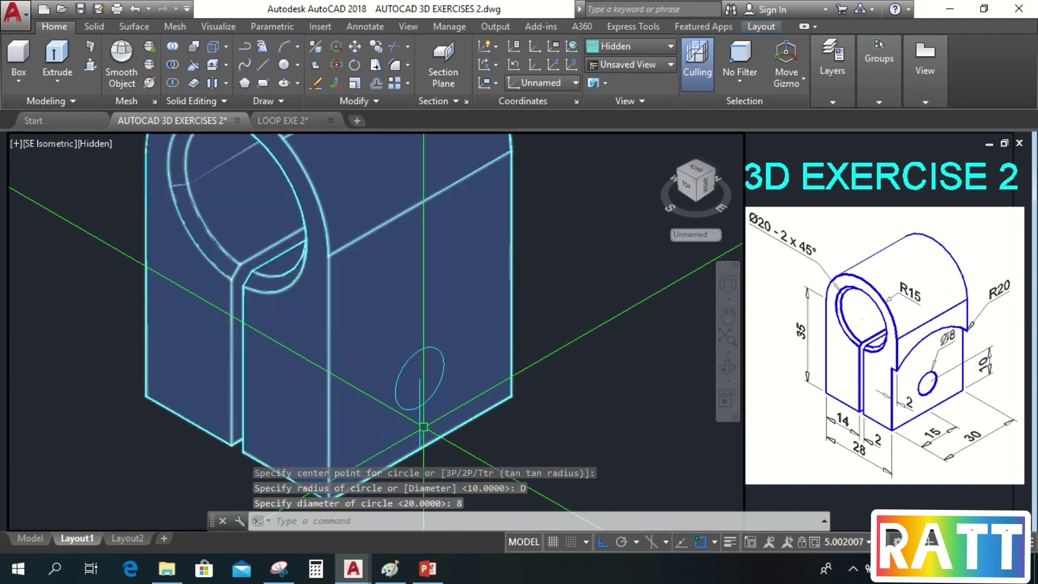
pyautogui.scroll(-5, 419, 424)
pyautogui.scroll(2, 427, 425)
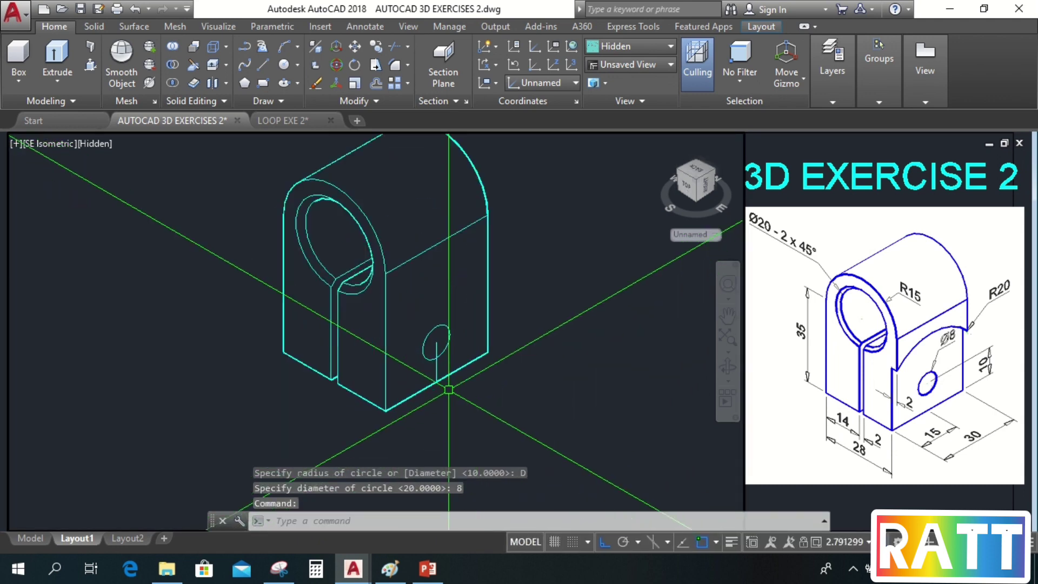
# Step: Erase the helper line and set the visual style back to Realistic
pyautogui.click(416, 320)
pyautogui.click(458, 373)
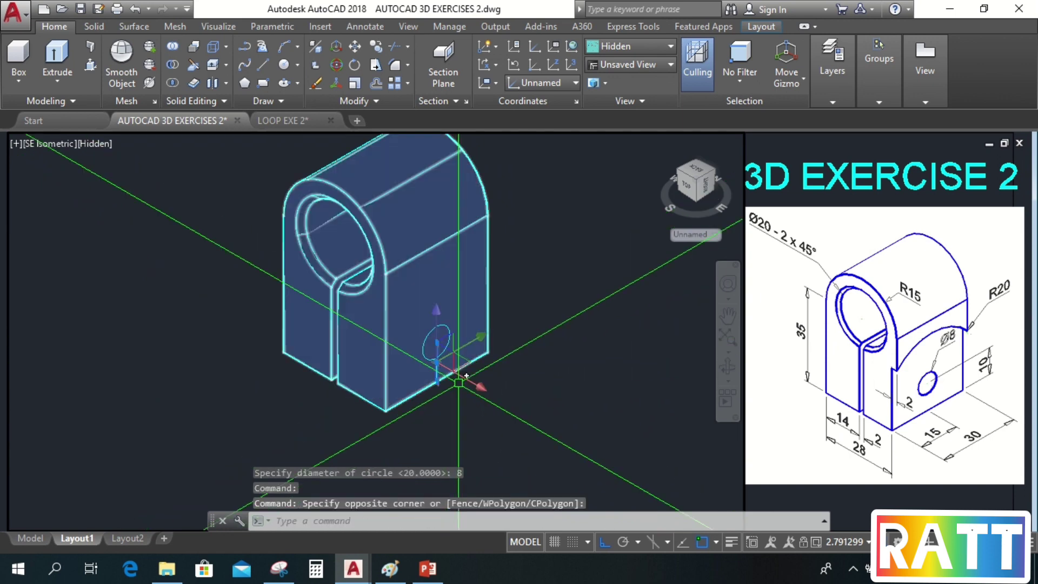
pyautogui.write('E')
pyautogui.press('Return')
pyautogui.scroll(2, 387, 294)
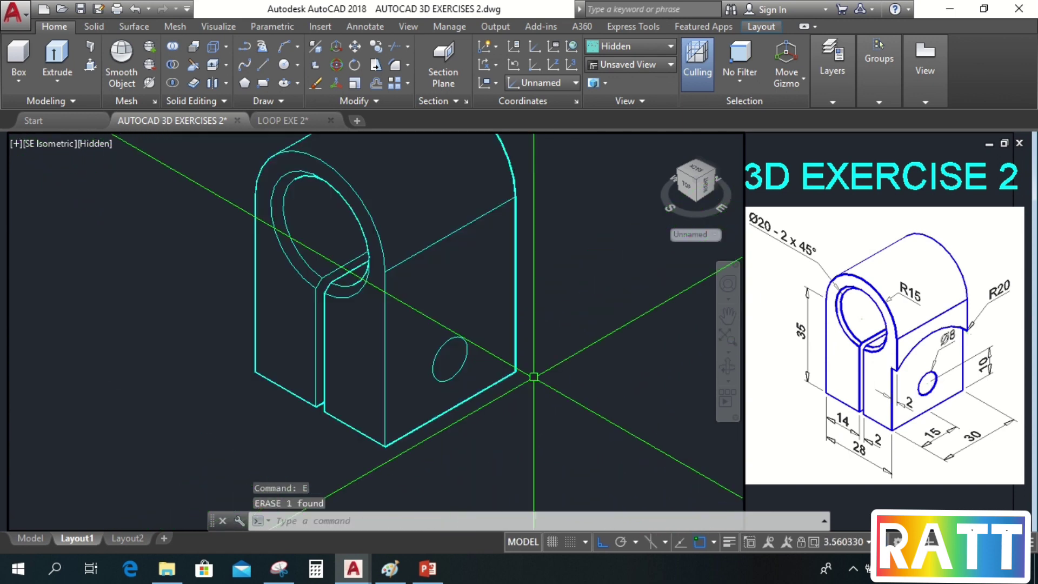
pyautogui.click(102, 144)
pyautogui.click(154, 229)
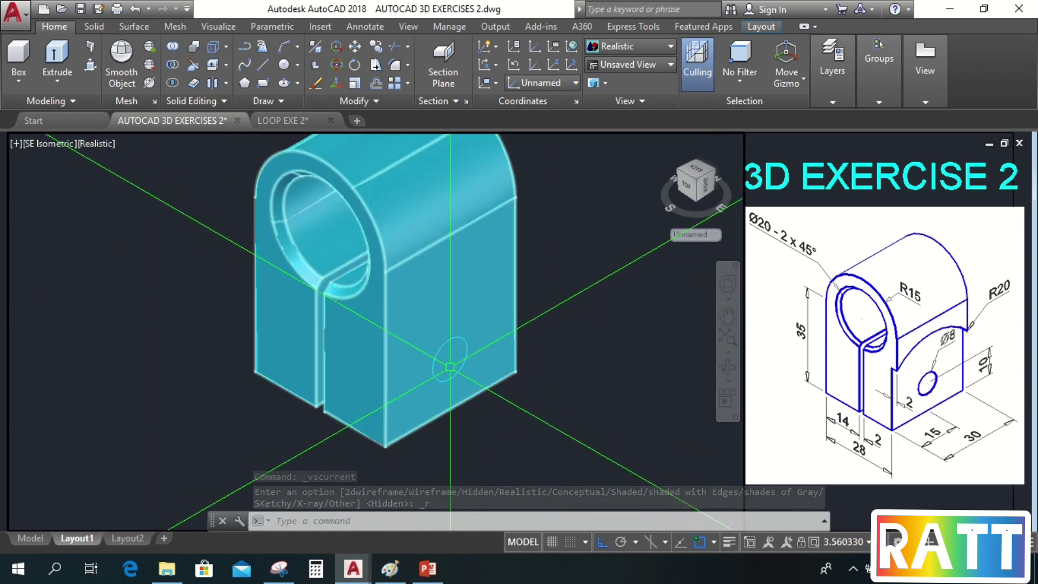
# Step: Press-pull the inside of the Ø8 circle by -30 to cut a hole into the block
pyautogui.click(90, 66)
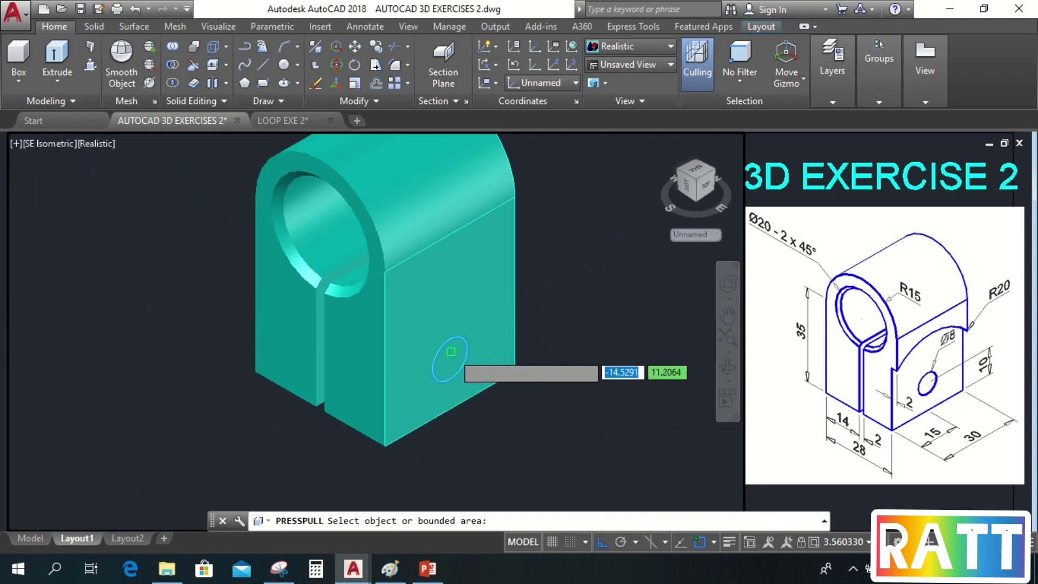
pyautogui.click(451, 352)
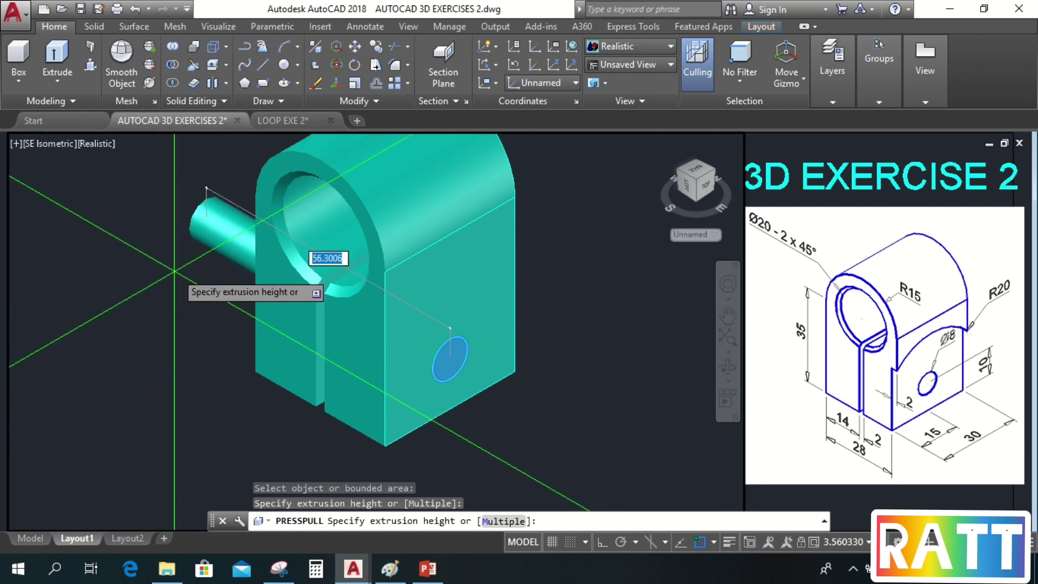
pyautogui.write('-30')
pyautogui.press('Return')
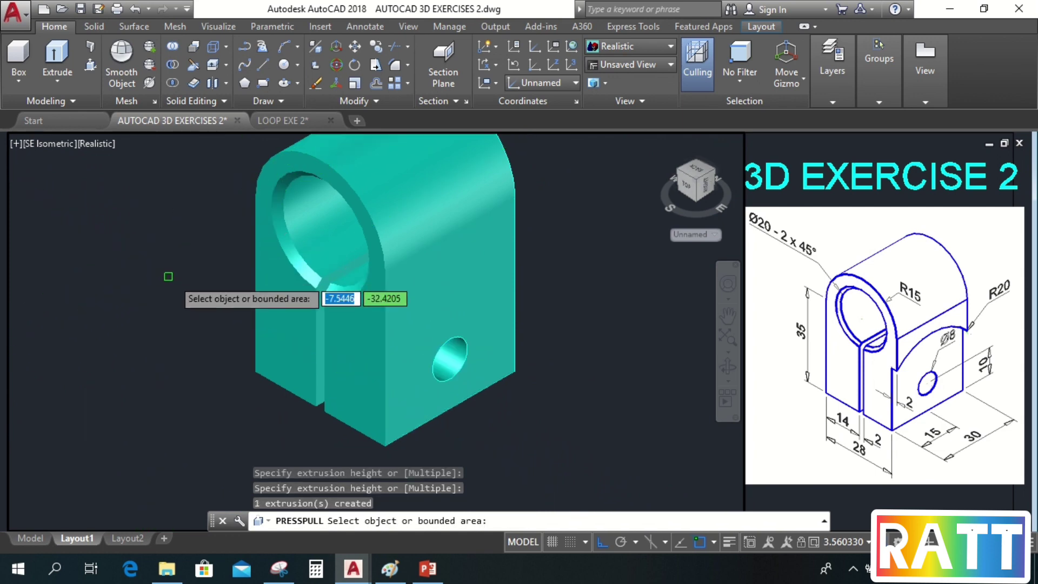
pyautogui.press('Return')
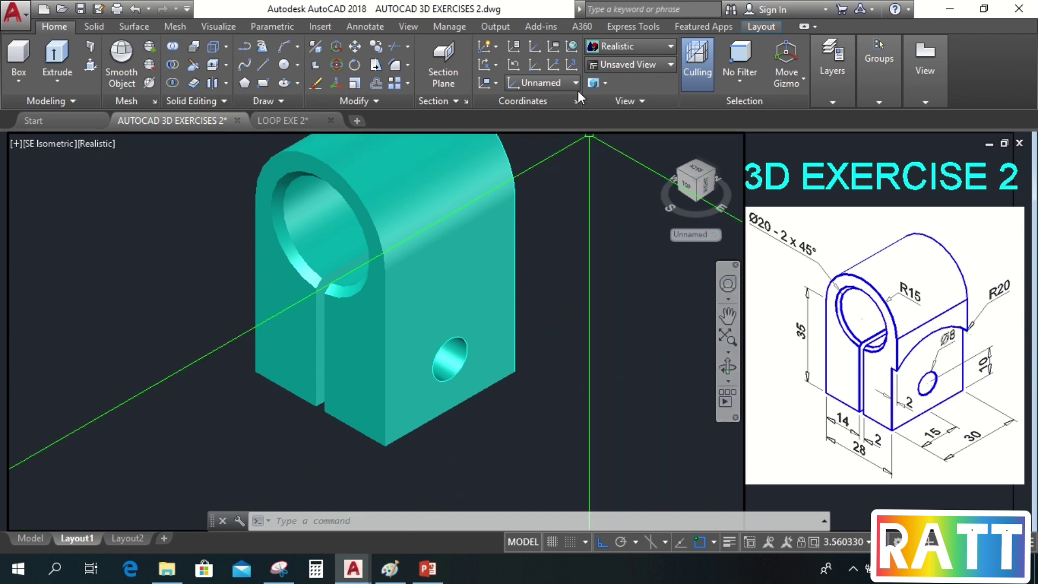
# Step: Align the UCS with the side face and draw a radius 20 circle centred on the Ø8 hole
pyautogui.click(550, 62)
pyautogui.click(581, 249)
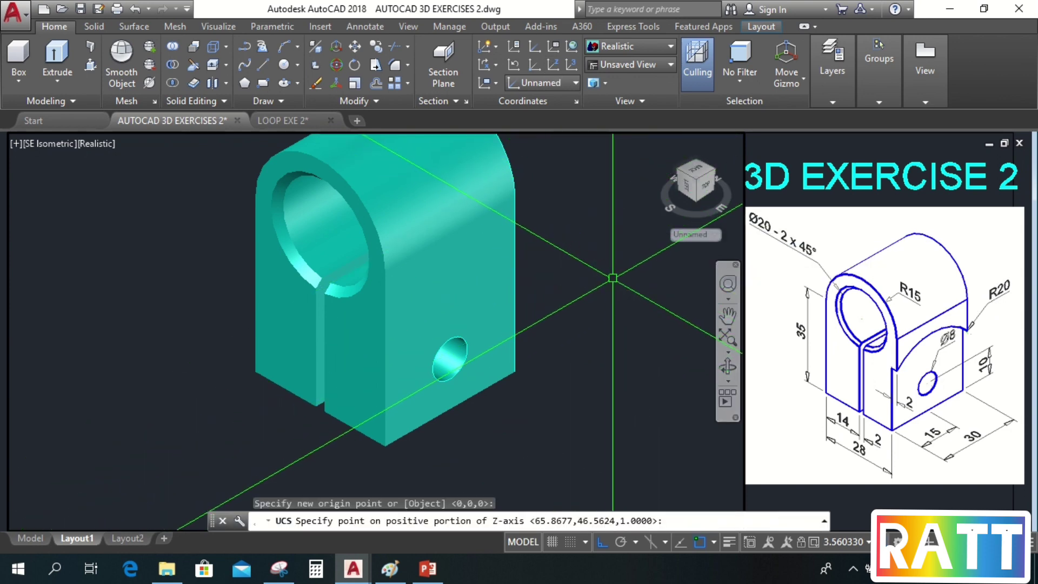
pyautogui.press('Return')
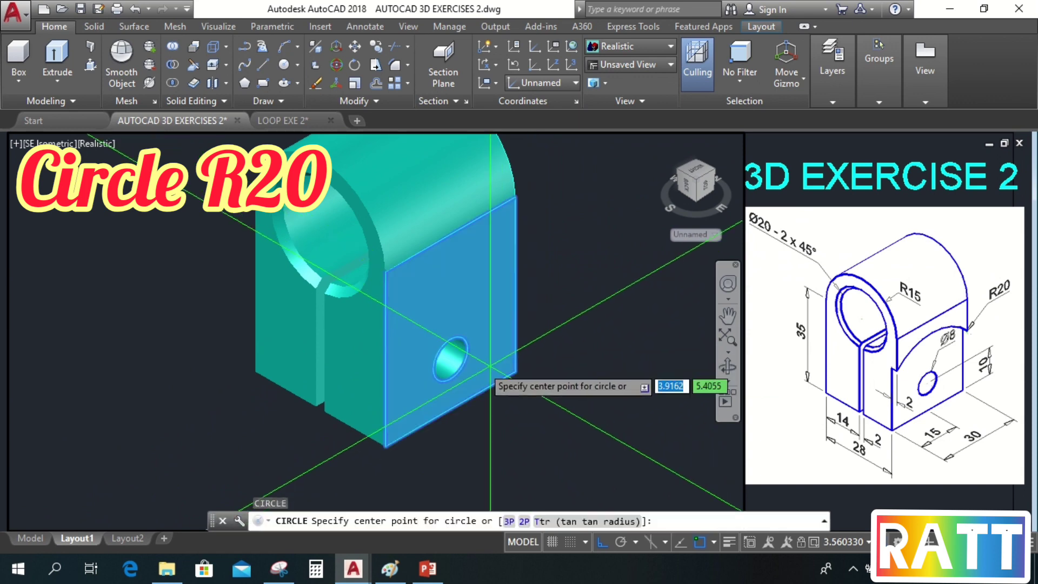
pyautogui.click(449, 358)
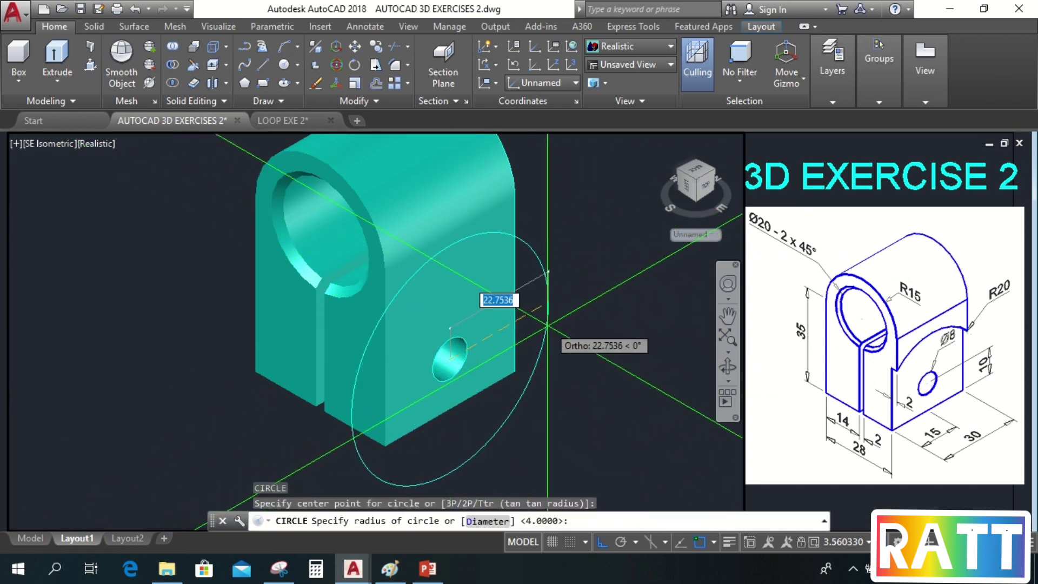
pyautogui.write('20')
pyautogui.press('Return')
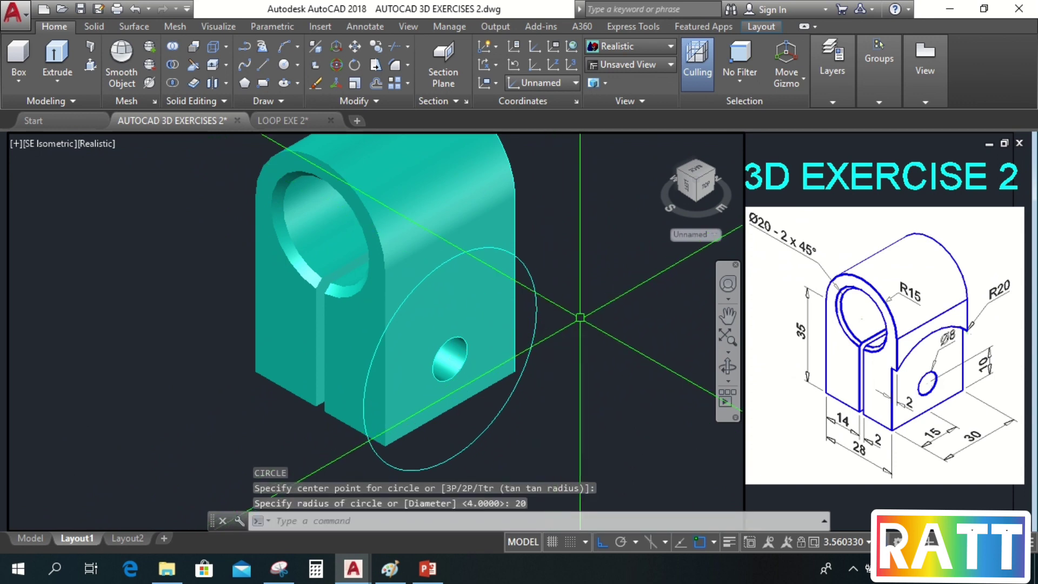
pyautogui.press('Escape')
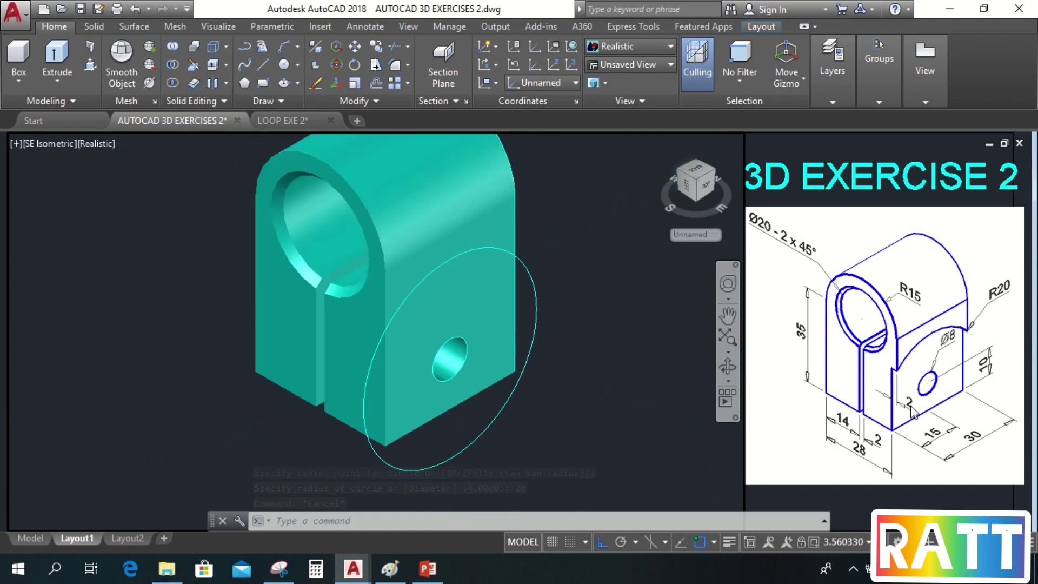
# Step: Press-pull the face area inside the R20 circle by 2 units
pyautogui.click(92, 66)
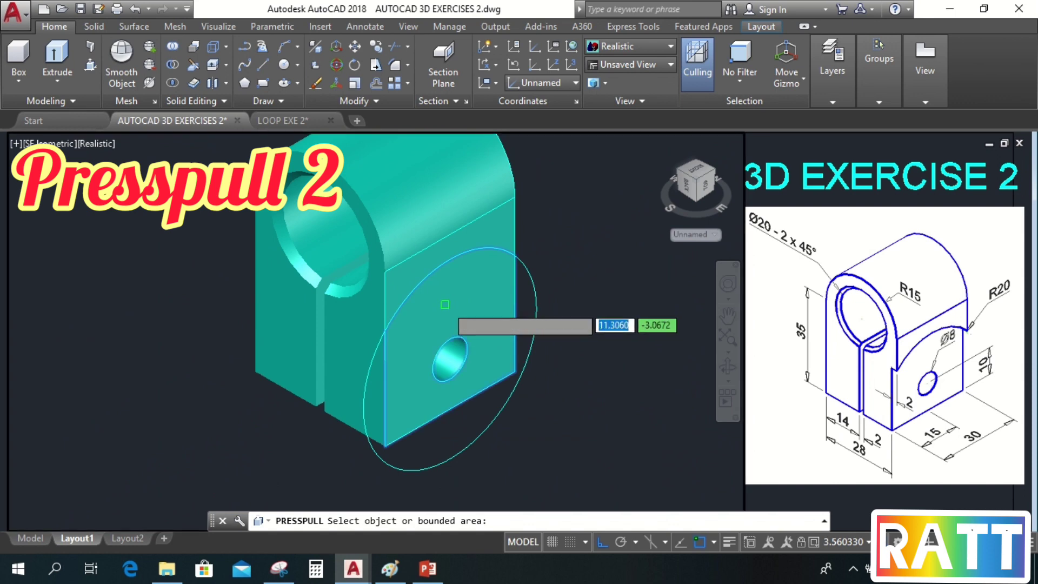
pyautogui.click(444, 304)
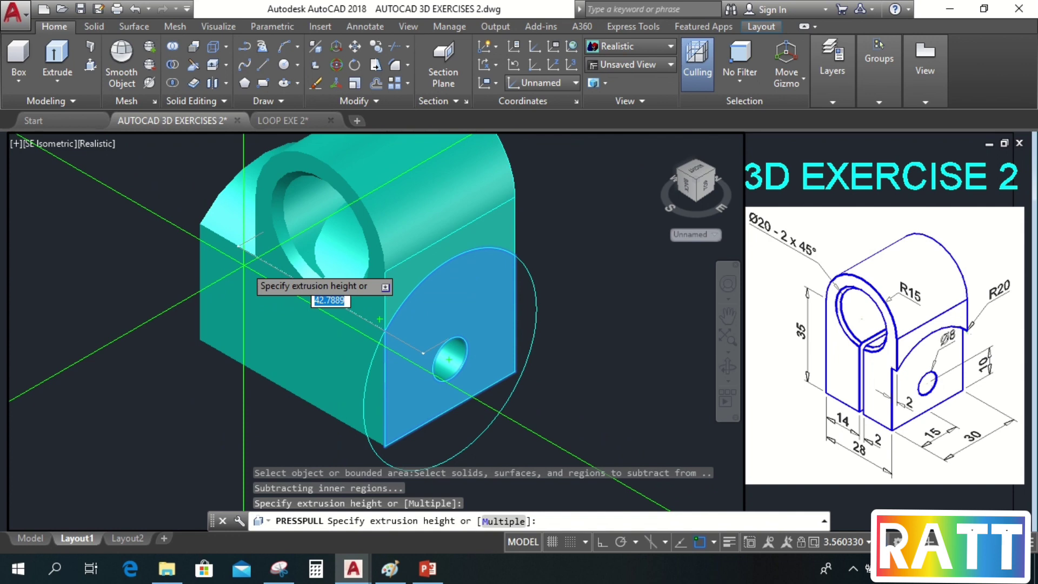
pyautogui.press('Return')
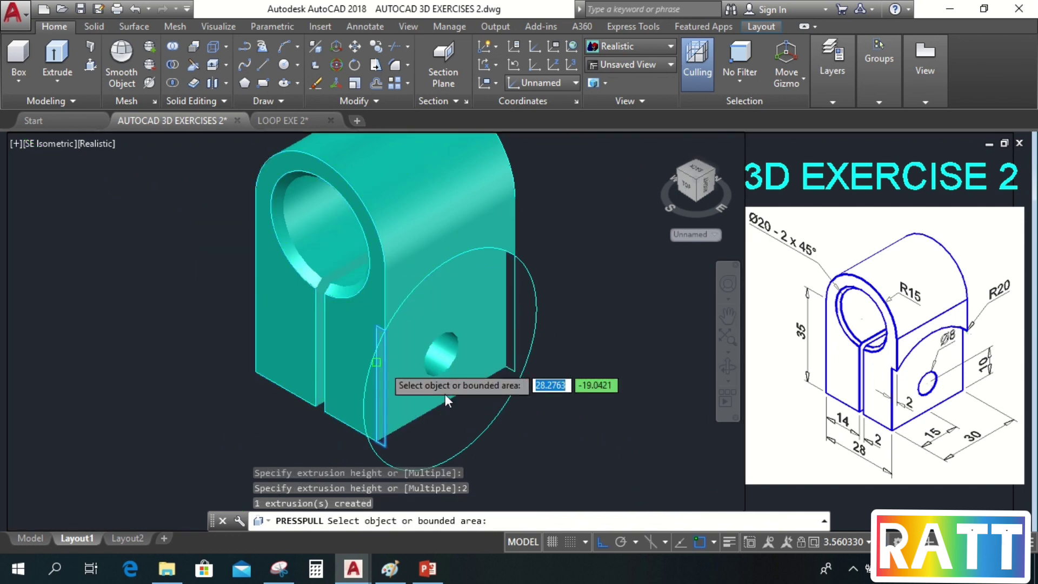
pyautogui.scroll(2, 550, 412)
# Step: Erase the leftover R20 circle with E
pyautogui.click(547, 407)
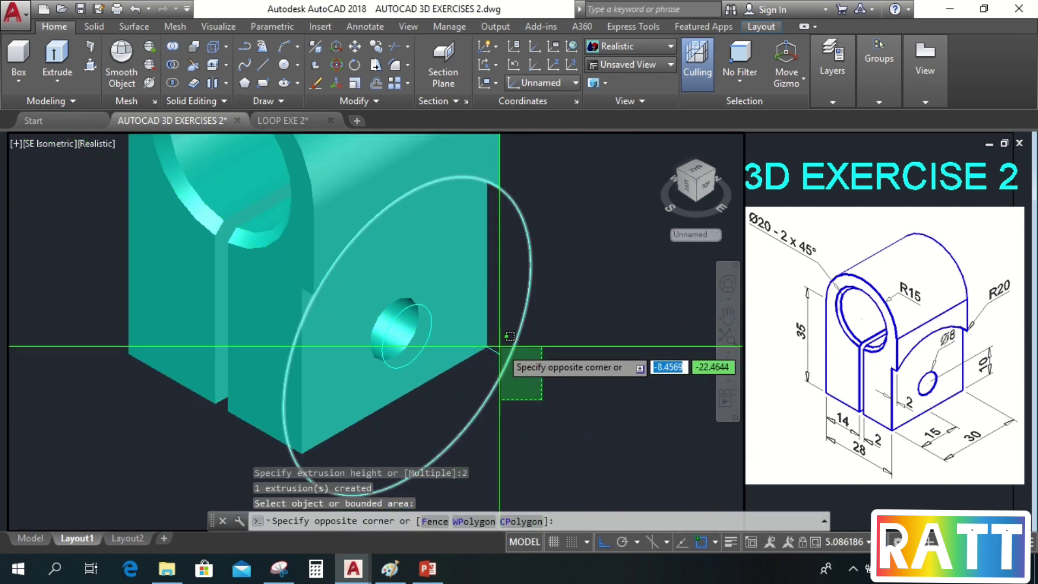
pyautogui.click(510, 359)
pyautogui.write('e')
pyautogui.press('Return')
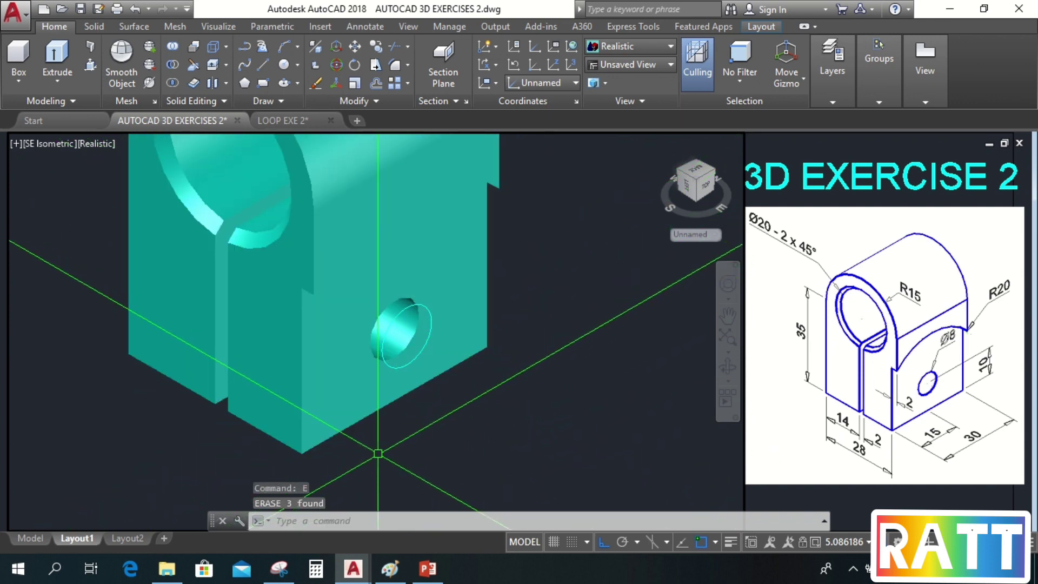
# Step: Erase the small cylinder plugging the side hole and orbit to inspect the bracket
pyautogui.click(367, 432)
pyautogui.click(451, 294)
pyautogui.write('e')
pyautogui.press('Return')
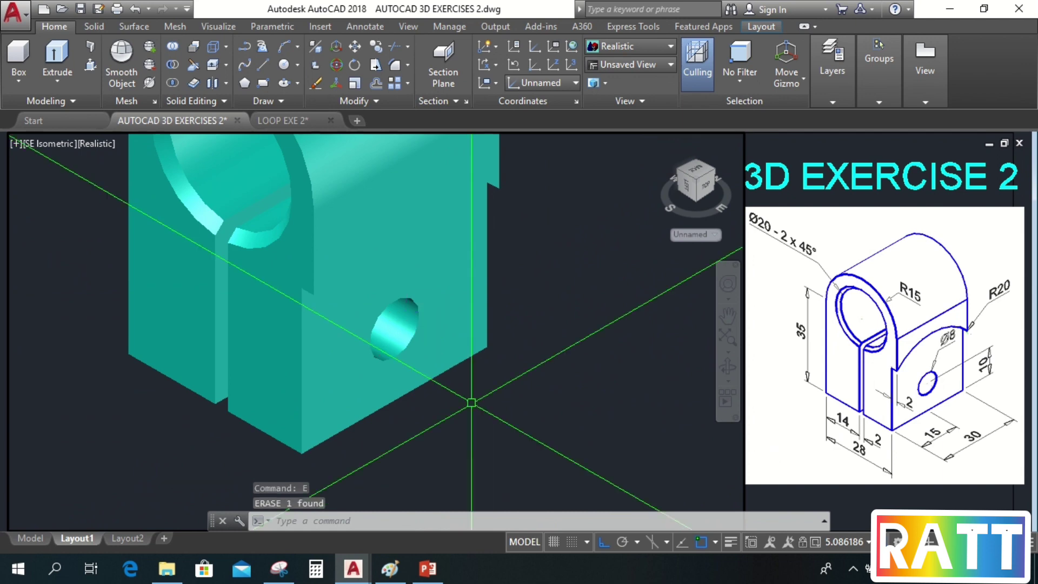
pyautogui.scroll(2, 534, 347)
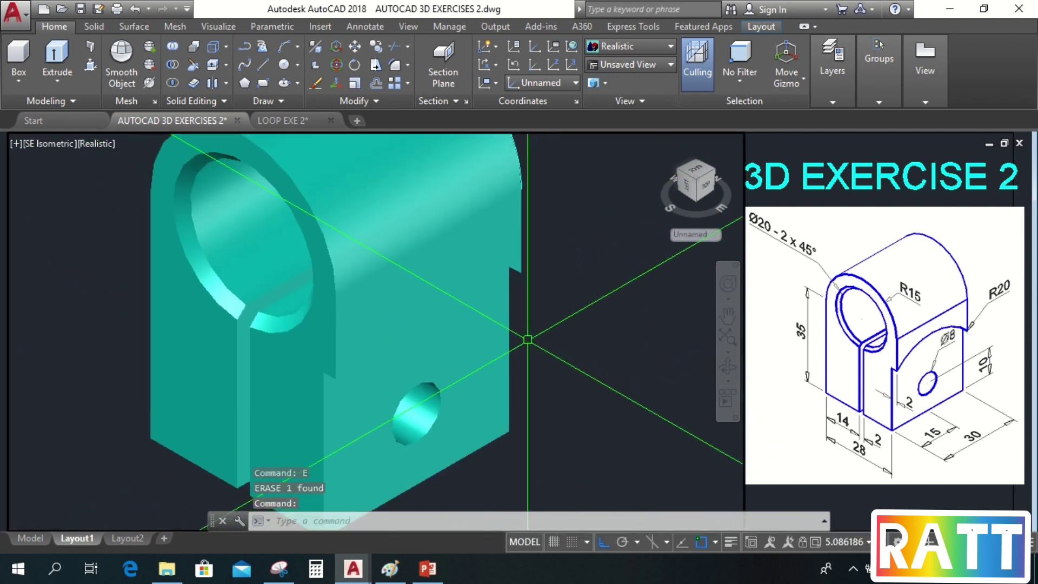
pyautogui.keyDown('shift'); pyautogui.moveTo(527, 337); pyautogui.dragTo(541, 309, button='middle'); pyautogui.keyUp('shift')
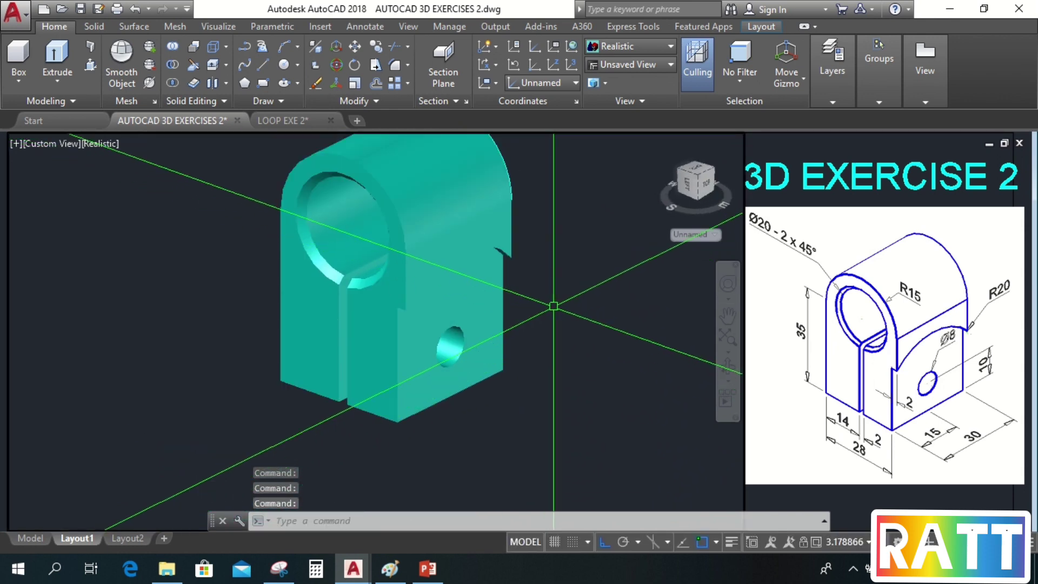
pyautogui.keyDown('shift'); pyautogui.moveTo(528, 380); pyautogui.dragTo(528, 366, button='middle'); pyautogui.keyUp('shift')
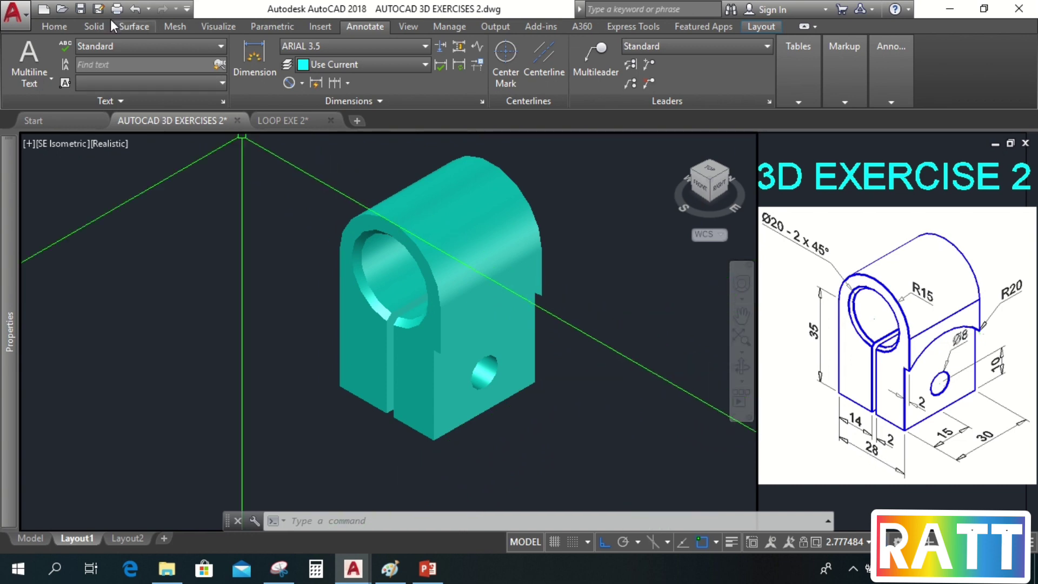
# Step: Define a three-point UCS with its origin at the bracket's bottom corner
pyautogui.click(56, 29)
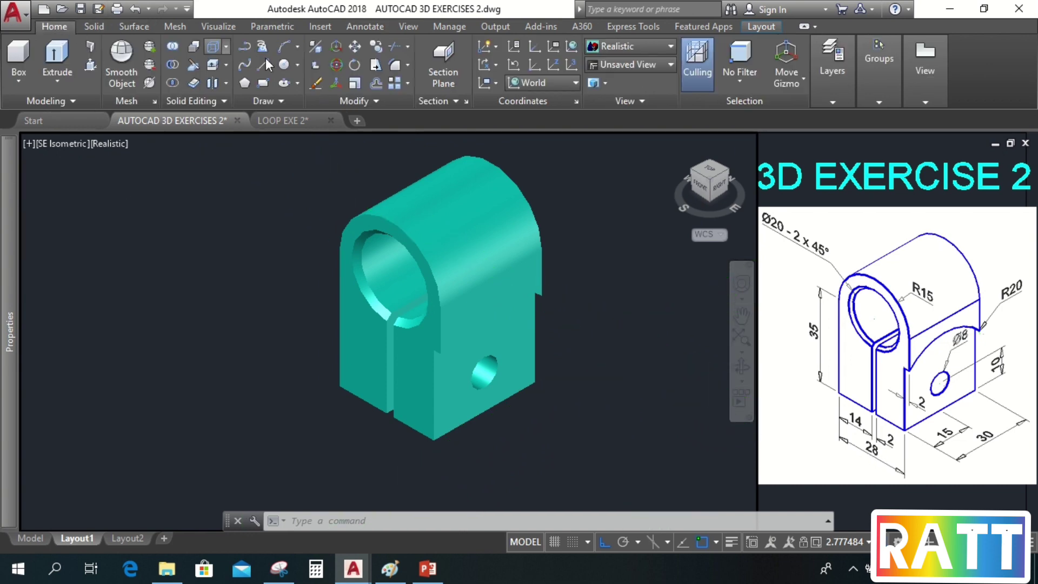
pyautogui.click(571, 65)
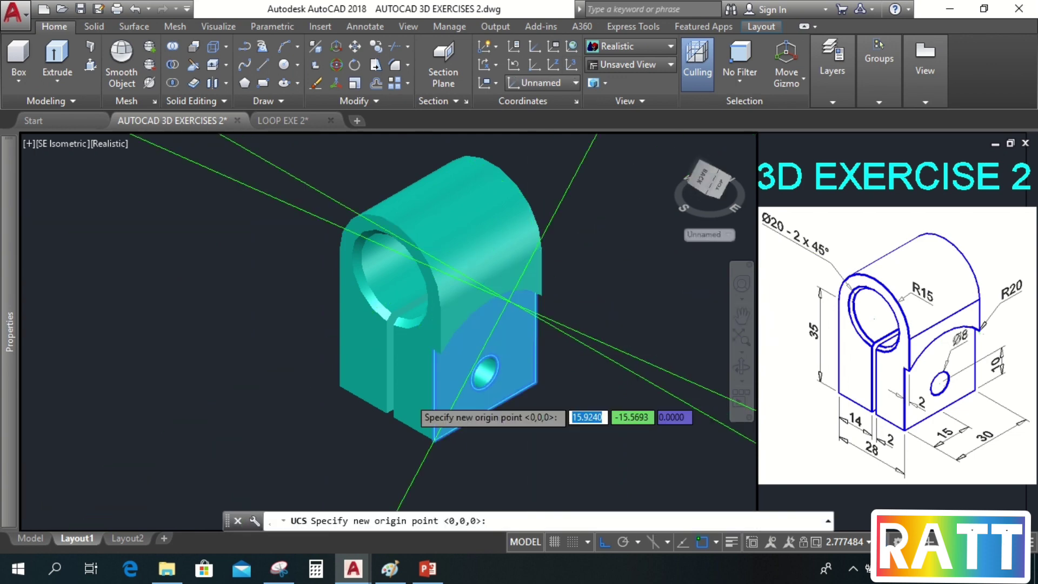
pyautogui.click(338, 385)
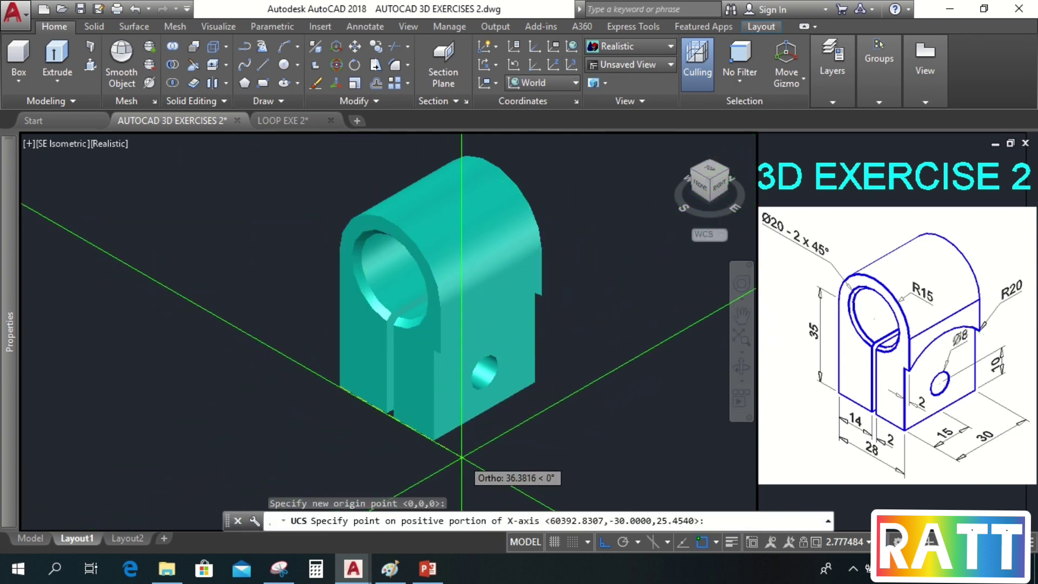
pyautogui.click(516, 466)
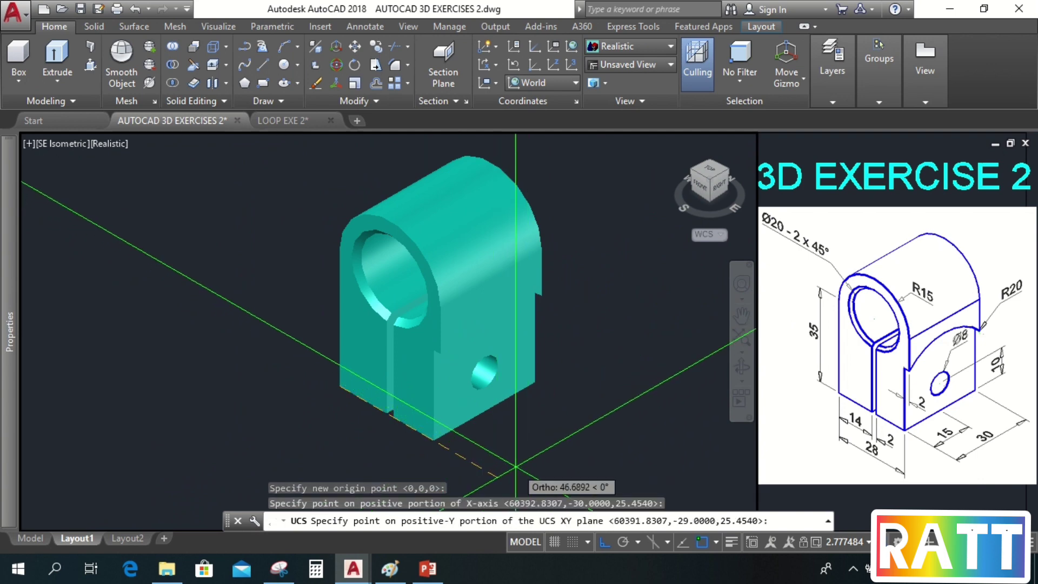
pyautogui.click(319, 184)
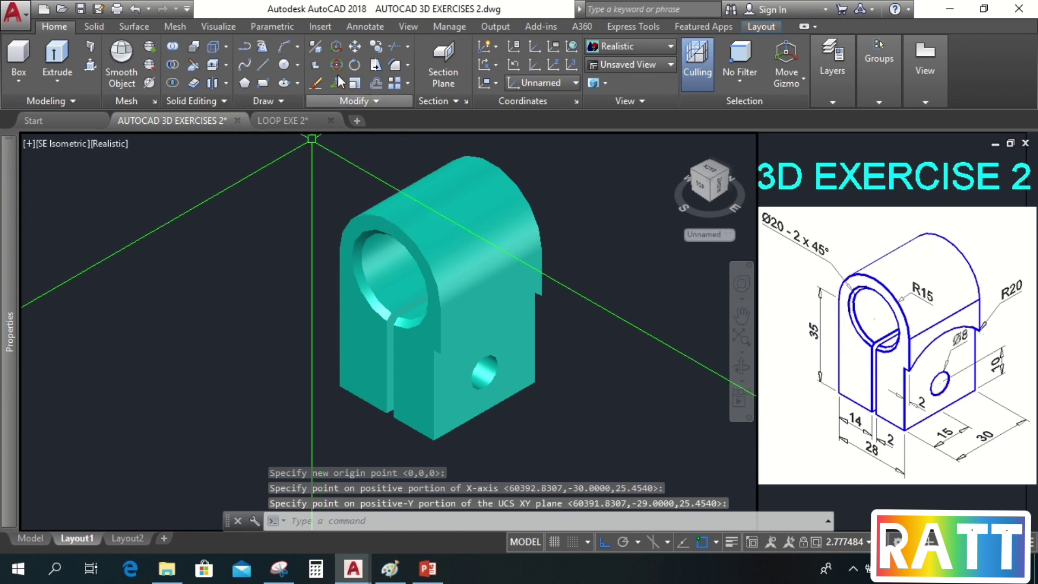
pyautogui.click(367, 27)
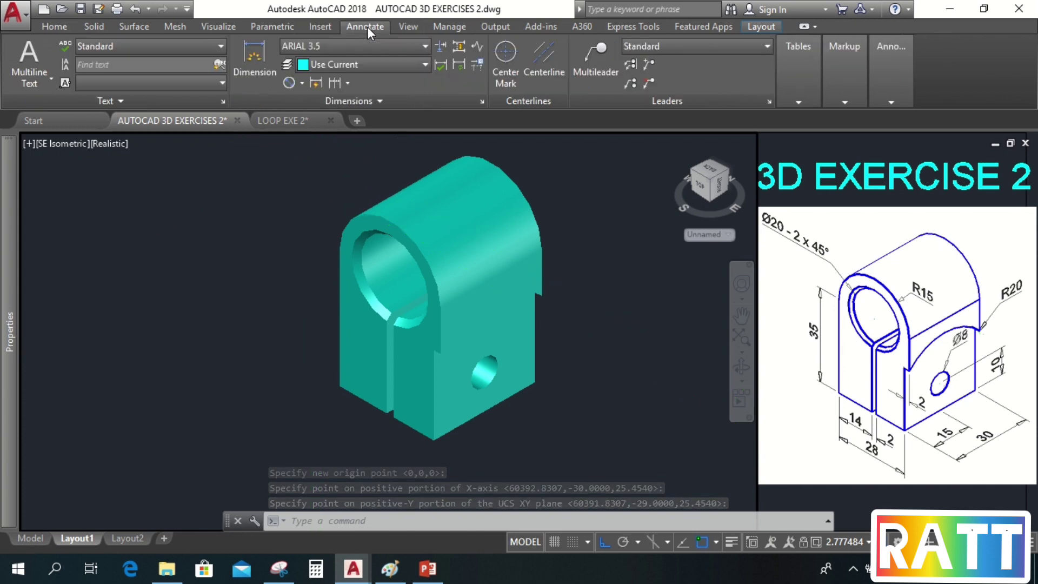
# Step: Add linear dimensions of 14 and 2 along the bracket's bottom front edge
pyautogui.click(303, 83)
pyautogui.click(319, 104)
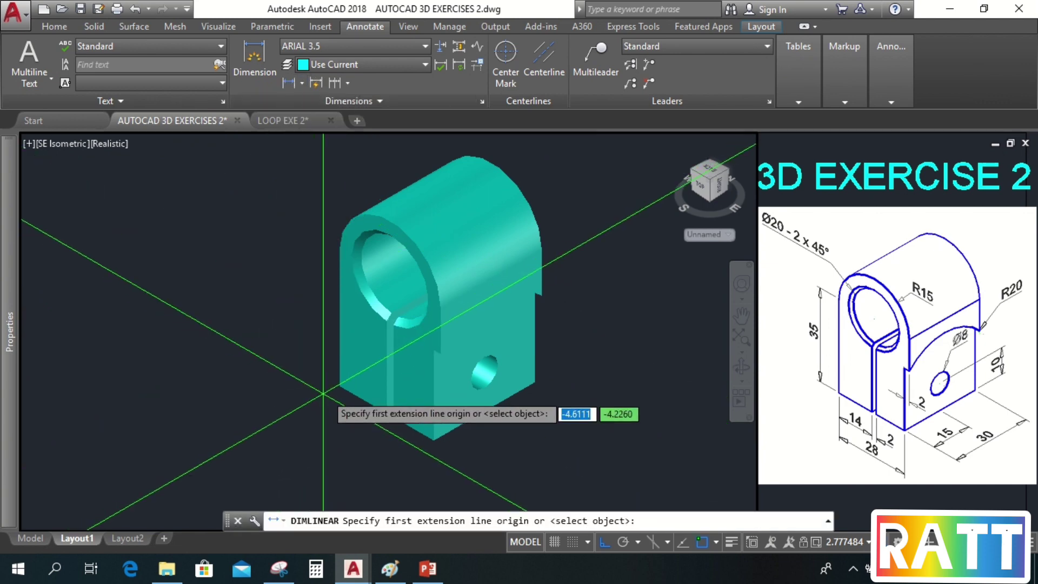
pyautogui.click(384, 414)
pyautogui.click(340, 388)
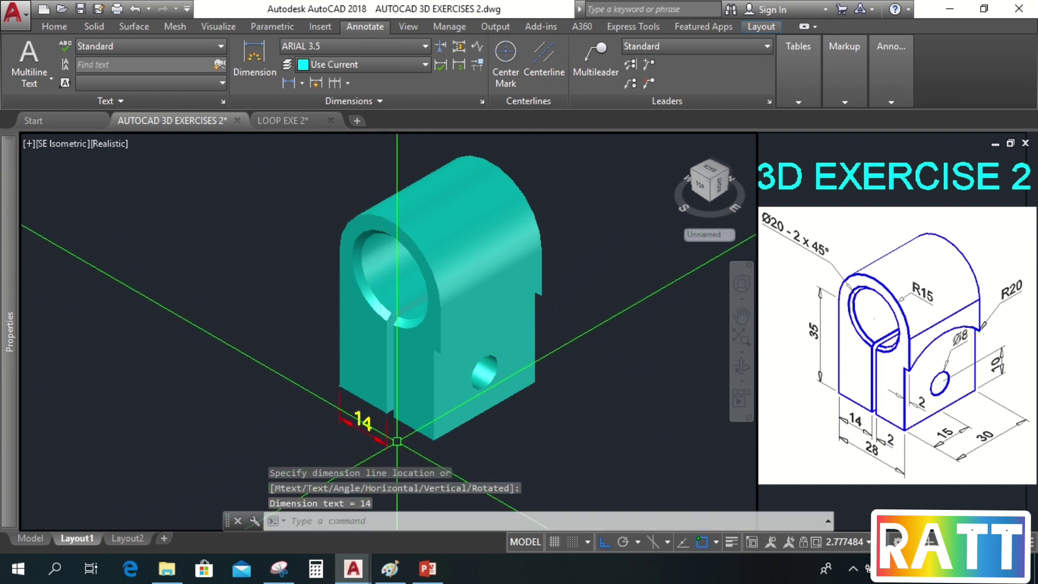
pyautogui.scroll(3, 399, 403)
pyautogui.click(403, 390)
pyautogui.scroll(2, 403, 389)
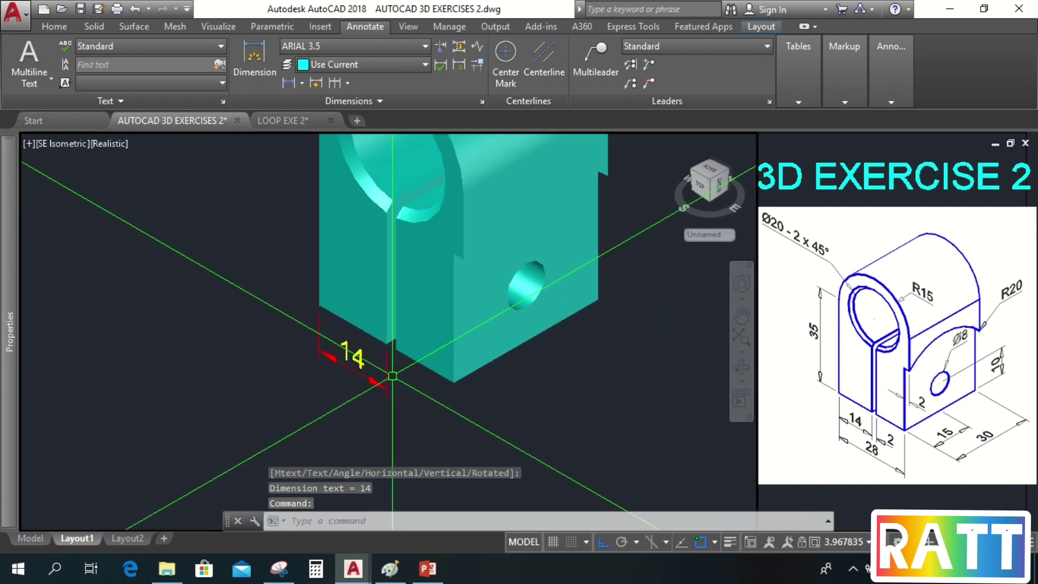
pyautogui.press('Return')
pyautogui.click(385, 344)
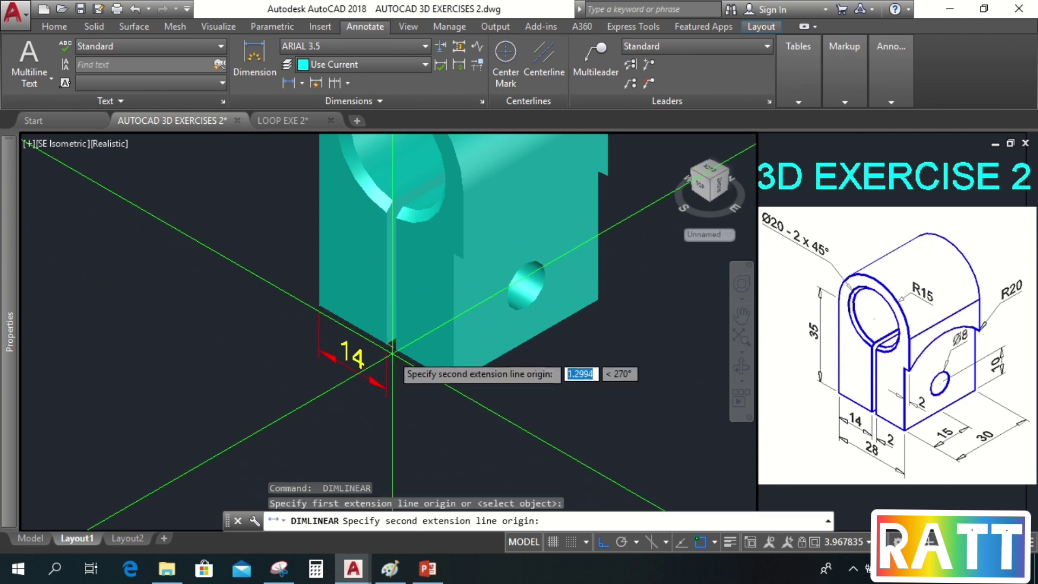
pyautogui.click(383, 382)
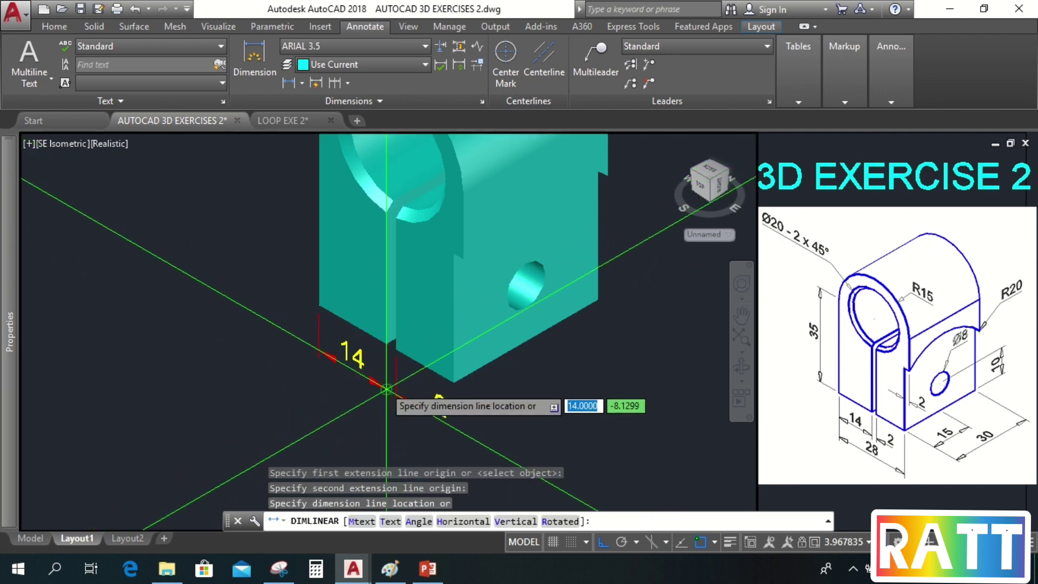
pyautogui.click(397, 393)
# Step: Place the overall 28 linear dimension below the others, cancelling a text move on the 2
pyautogui.press('Return')
pyautogui.click(319, 308)
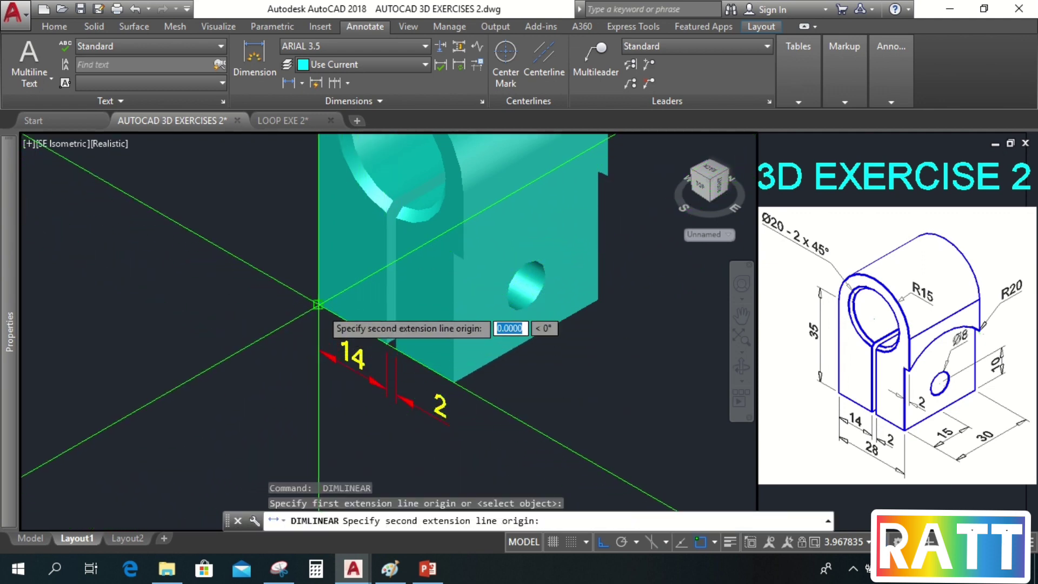
pyautogui.click(453, 382)
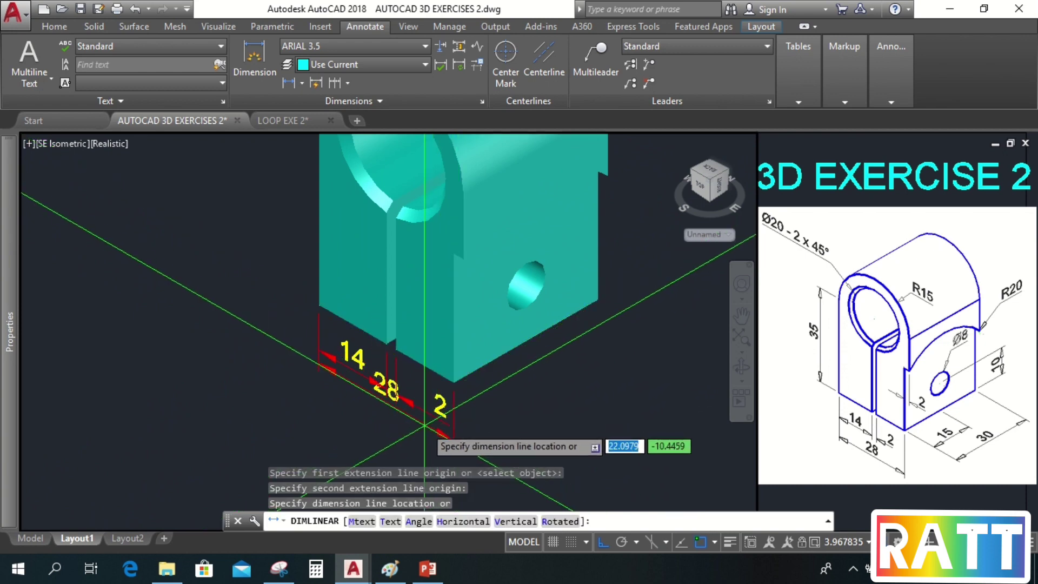
pyautogui.click(406, 445)
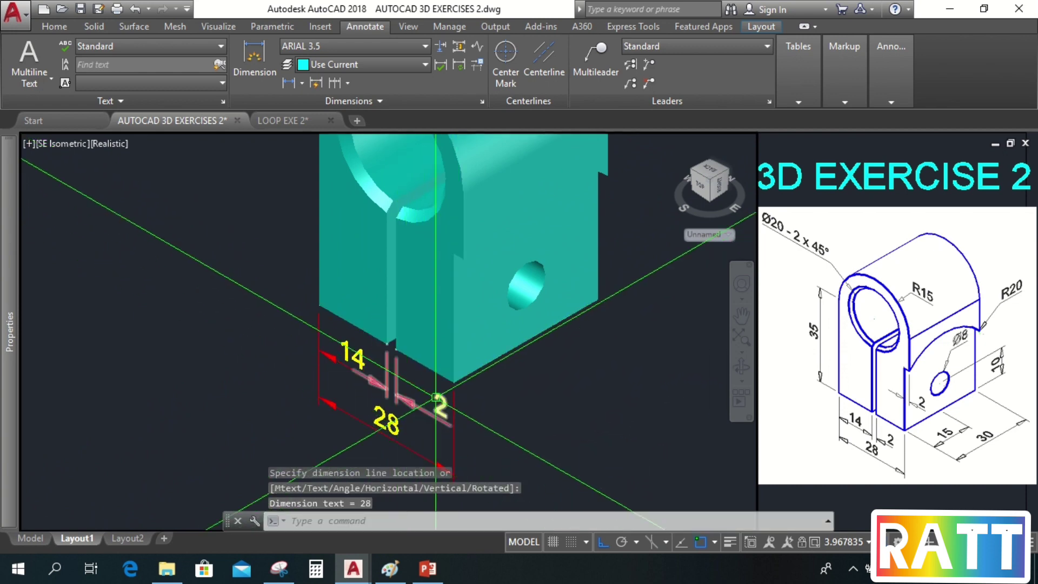
pyautogui.scroll(2, 439, 405)
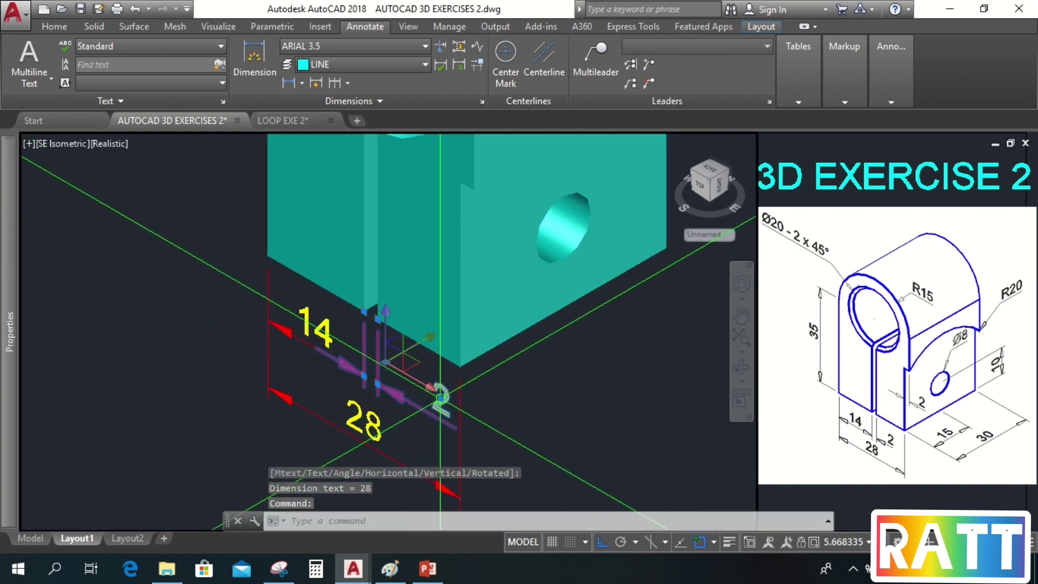
pyautogui.moveTo(441, 398)
pyautogui.click(491, 459)
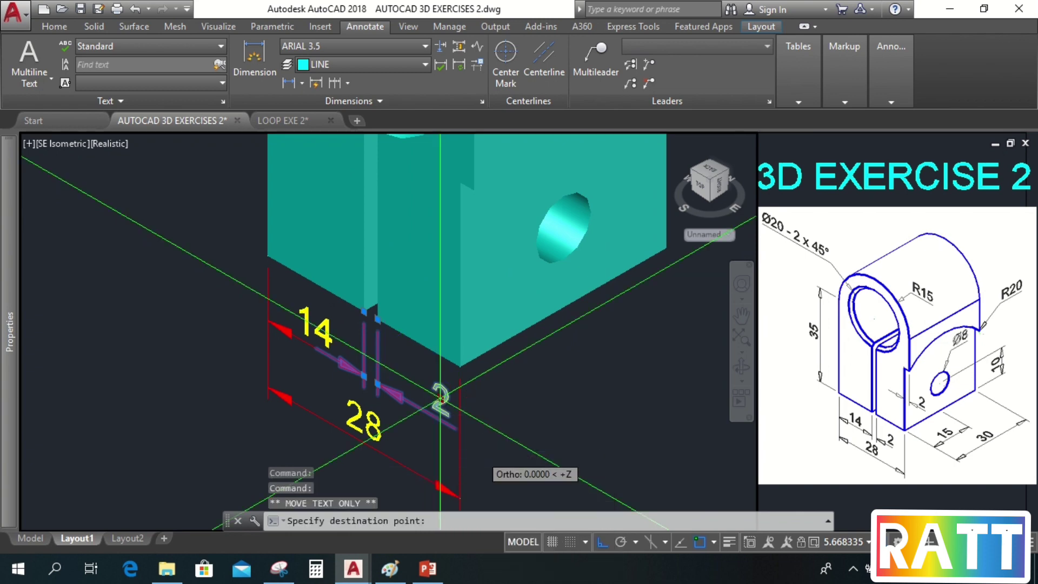
pyautogui.scroll(3, 427, 387)
pyautogui.scroll(-3, 427, 388)
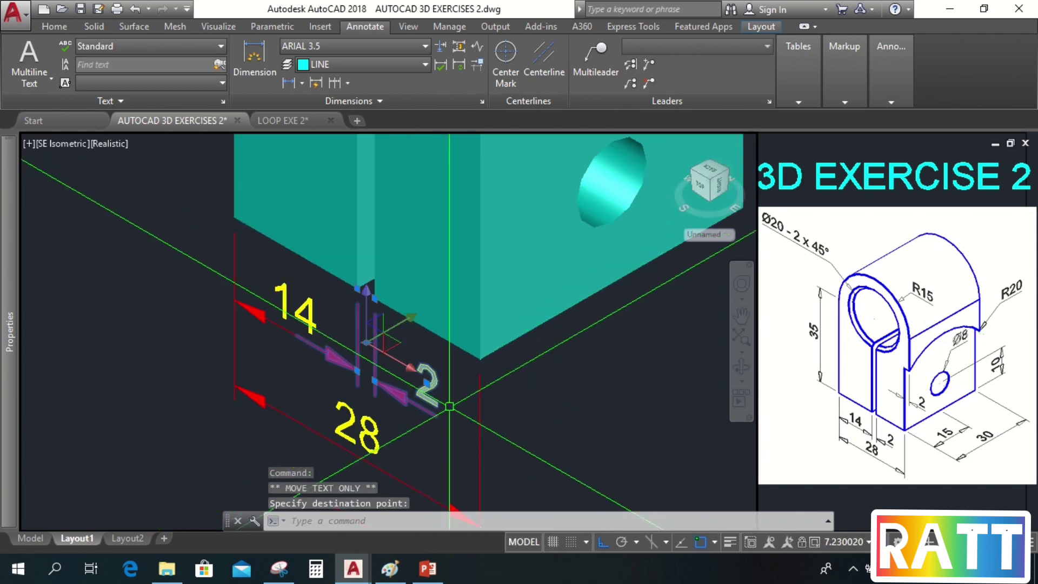
pyautogui.scroll(-3, 424, 385)
pyautogui.press('Escape')
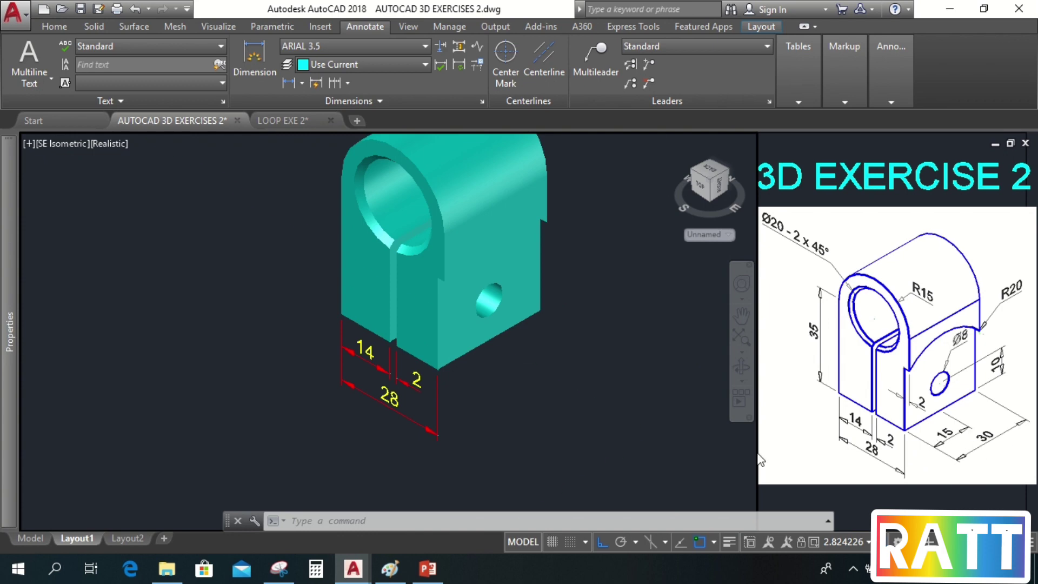
# Step: Define a three-point UCS at the bottom corner running along the base's depth edge
pyautogui.click(55, 27)
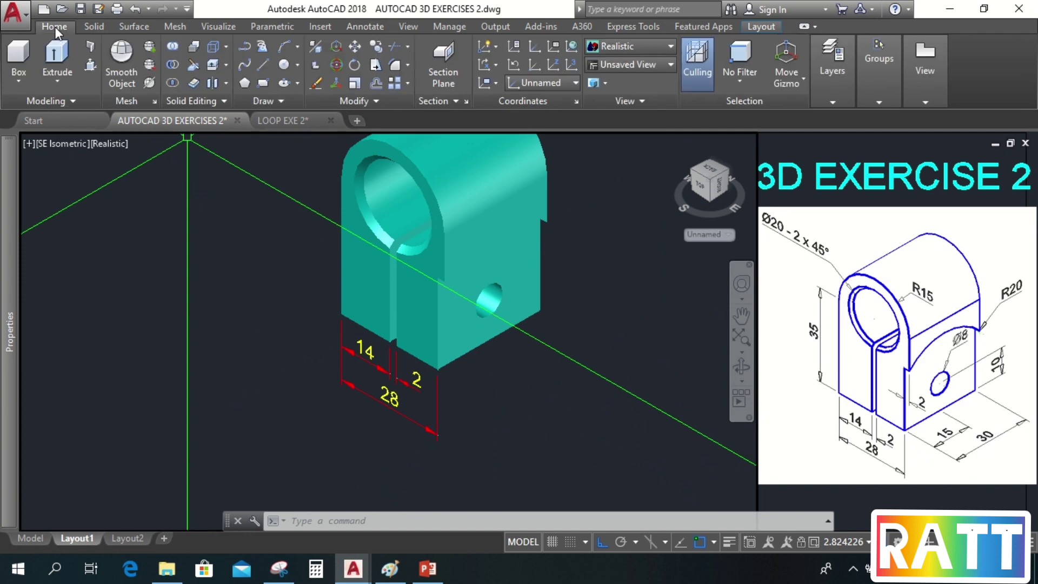
pyautogui.click(572, 67)
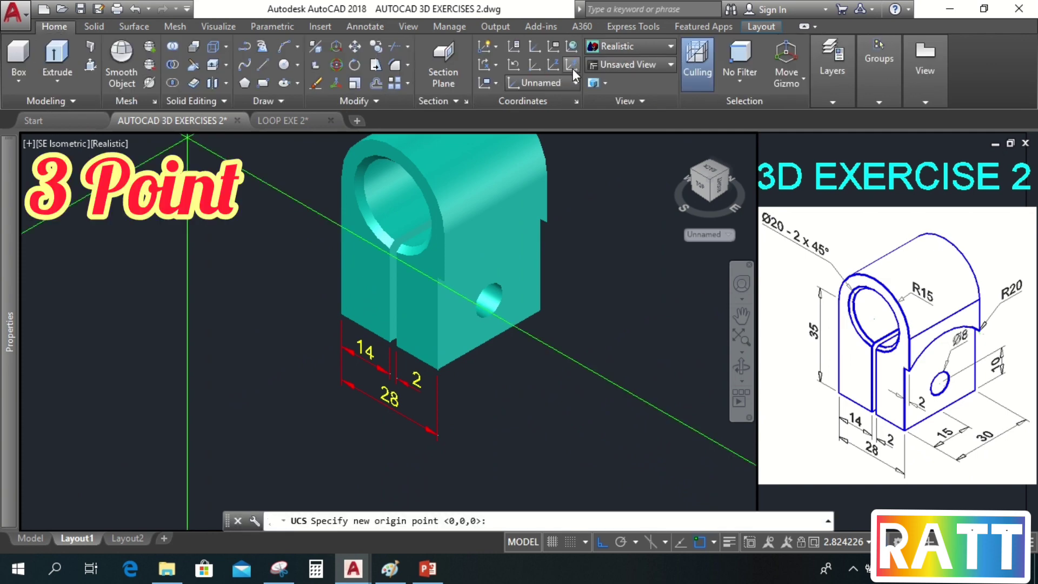
pyautogui.click(437, 369)
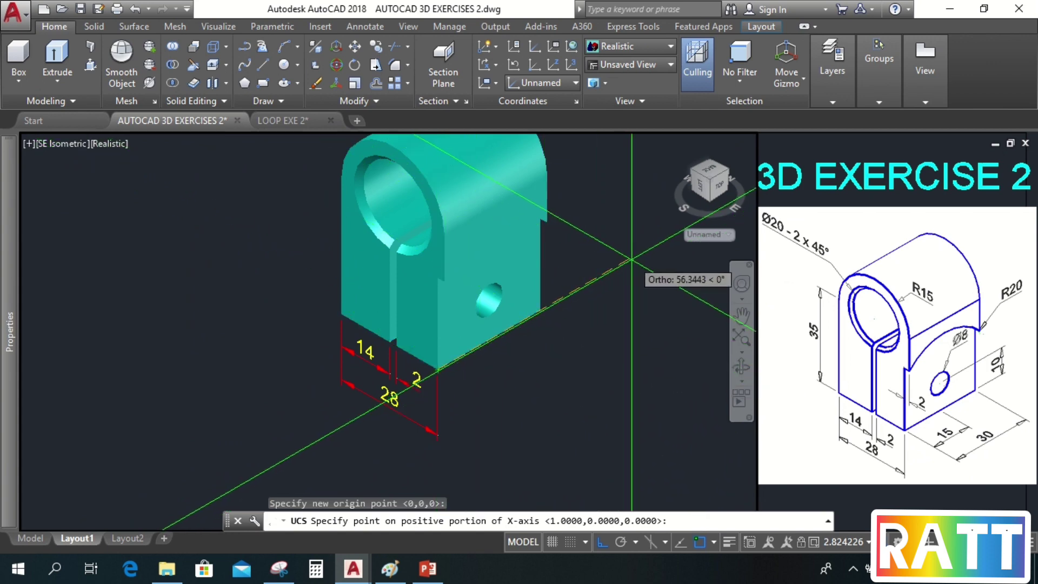
pyautogui.click(631, 260)
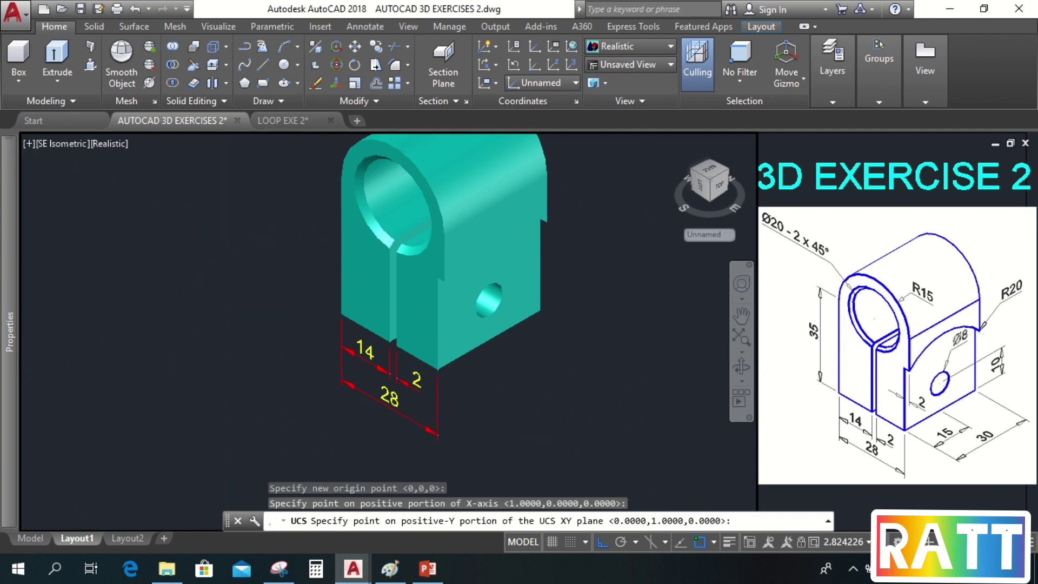
pyautogui.press('Return')
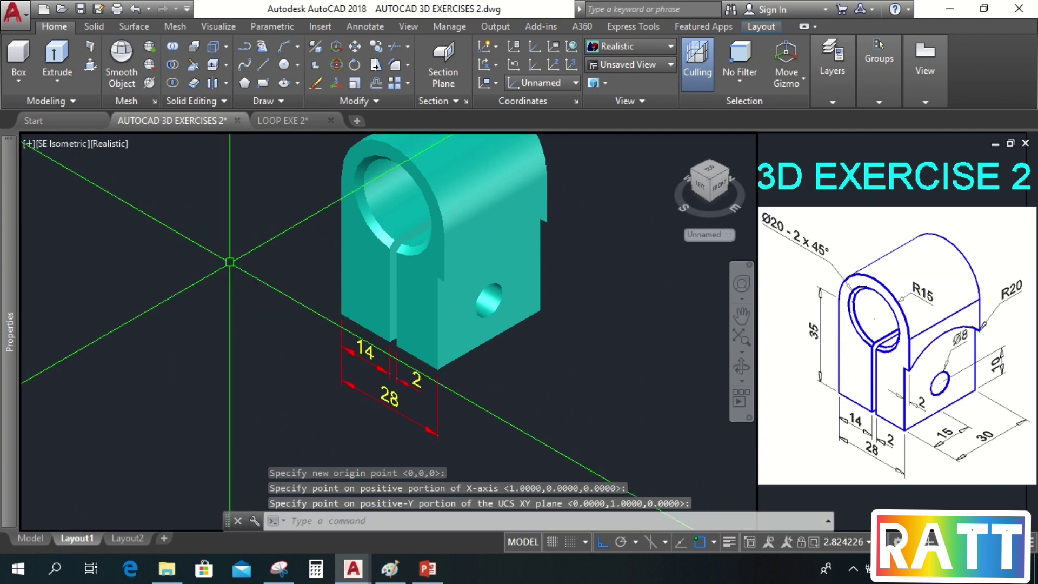
# Step: Add linear dimensions of 15 and 30 along the base's side edge
pyautogui.click(358, 27)
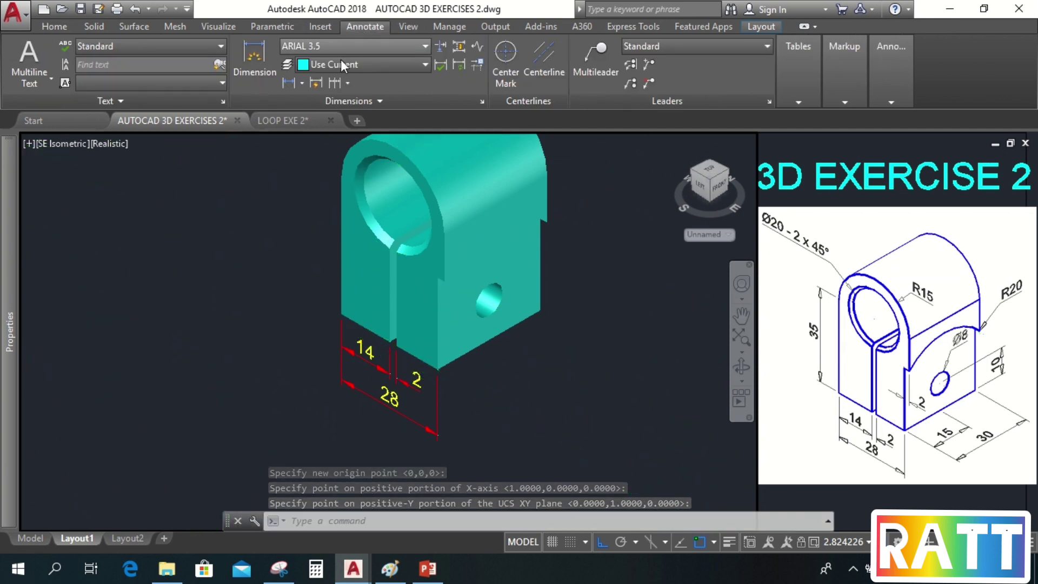
pyautogui.click(289, 83)
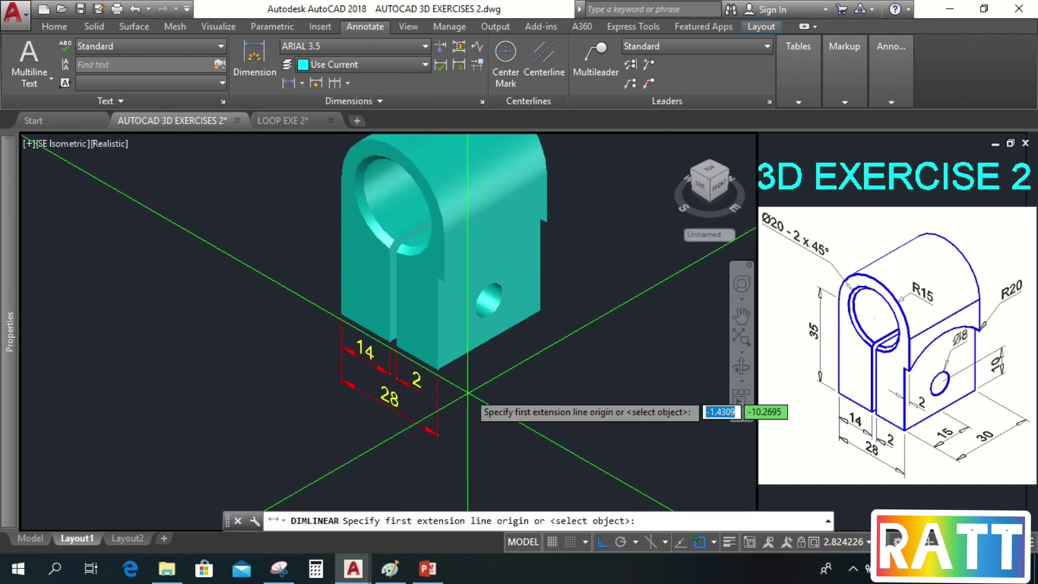
pyautogui.click(437, 371)
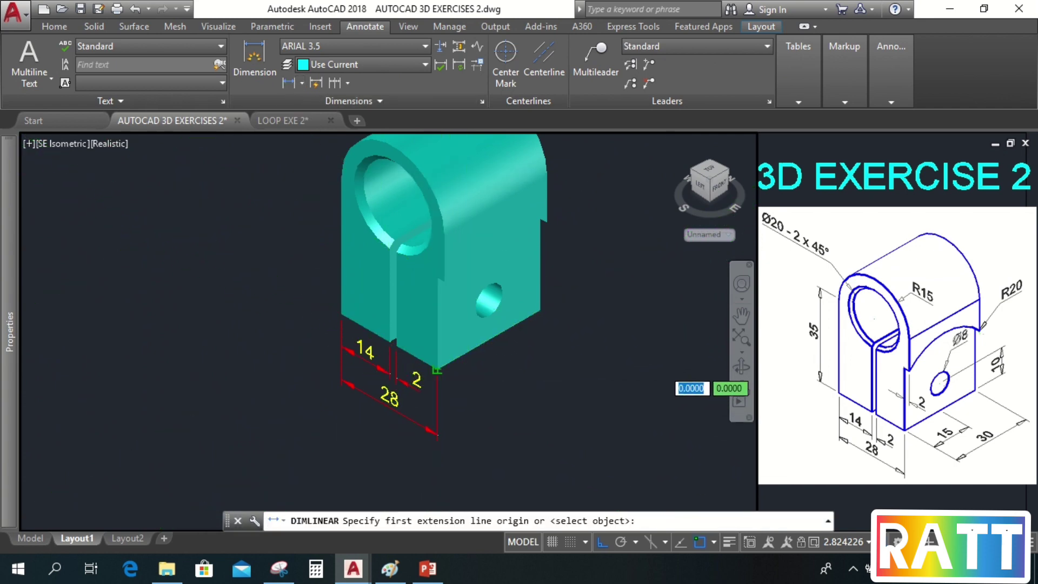
pyautogui.click(488, 338)
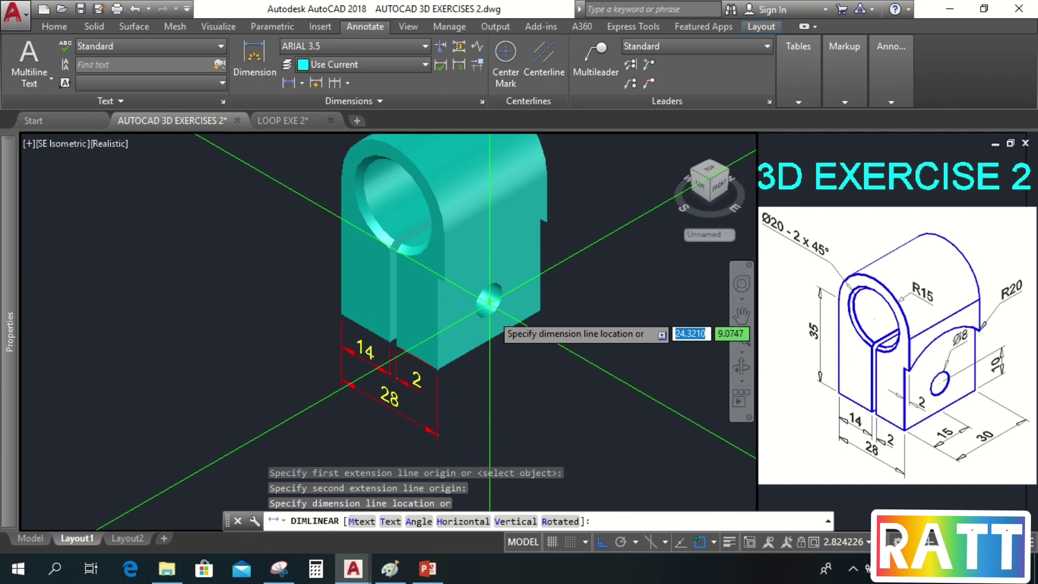
pyautogui.click(503, 372)
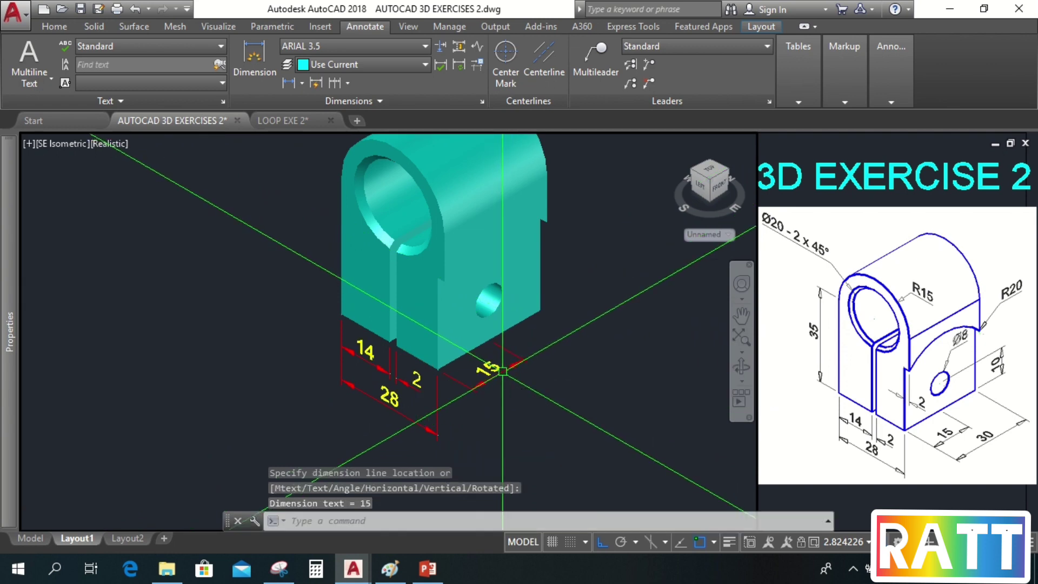
pyautogui.press('Return')
pyautogui.click(438, 372)
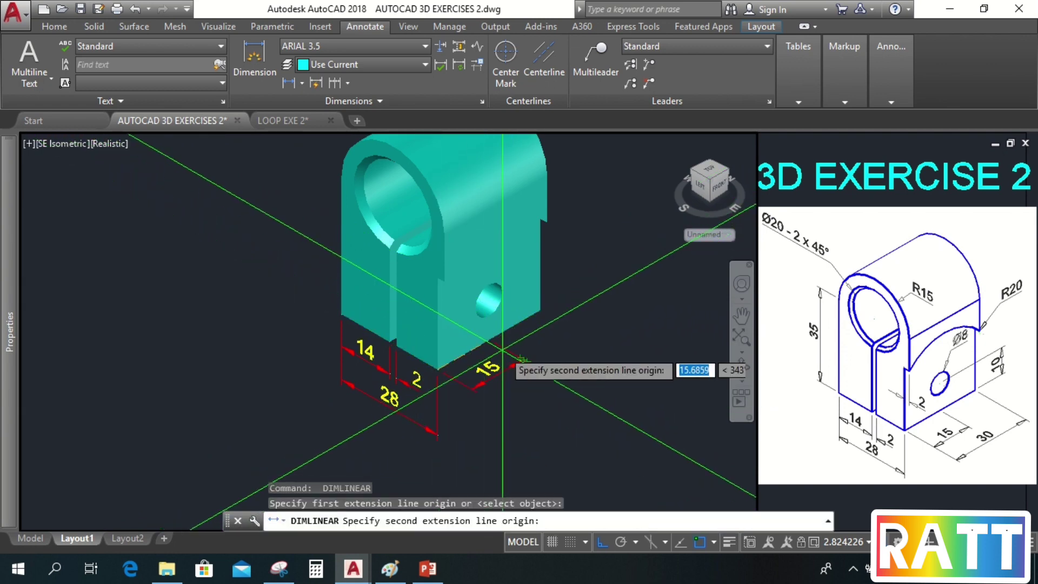
pyautogui.click(542, 314)
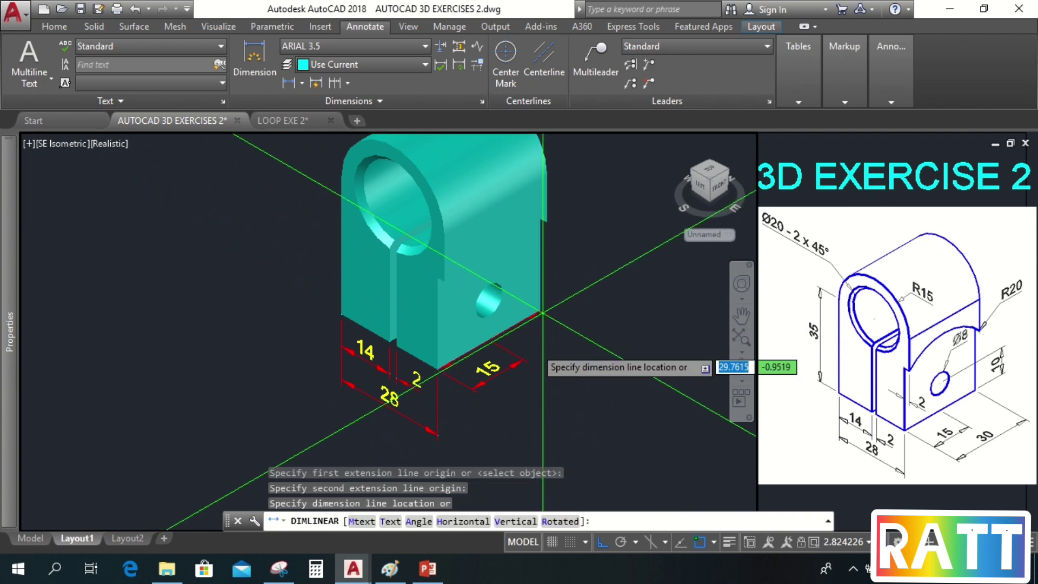
pyautogui.click(547, 380)
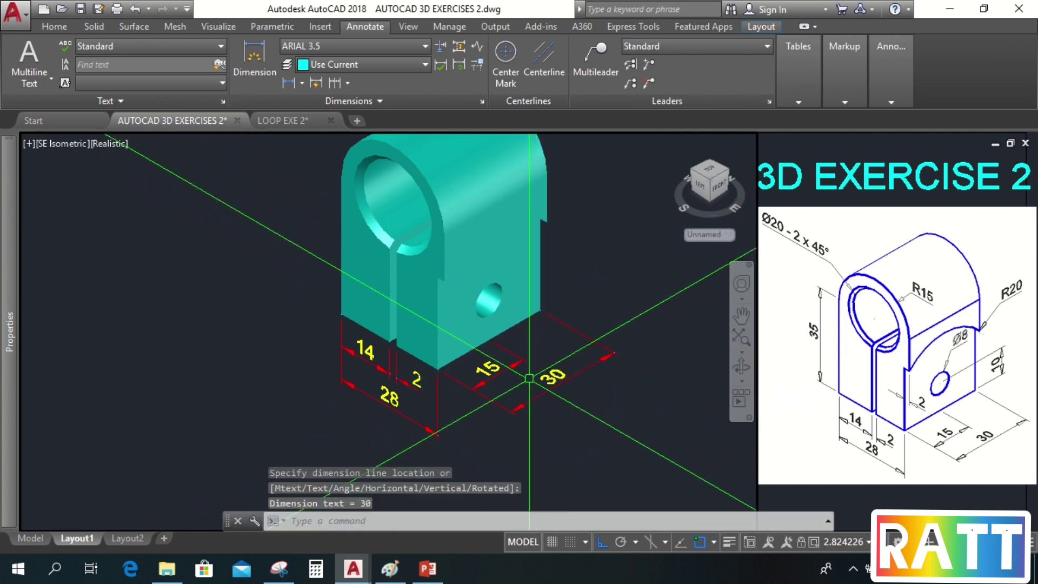
pyautogui.moveTo(510, 398); pyautogui.dragTo(435, 421, button='middle')
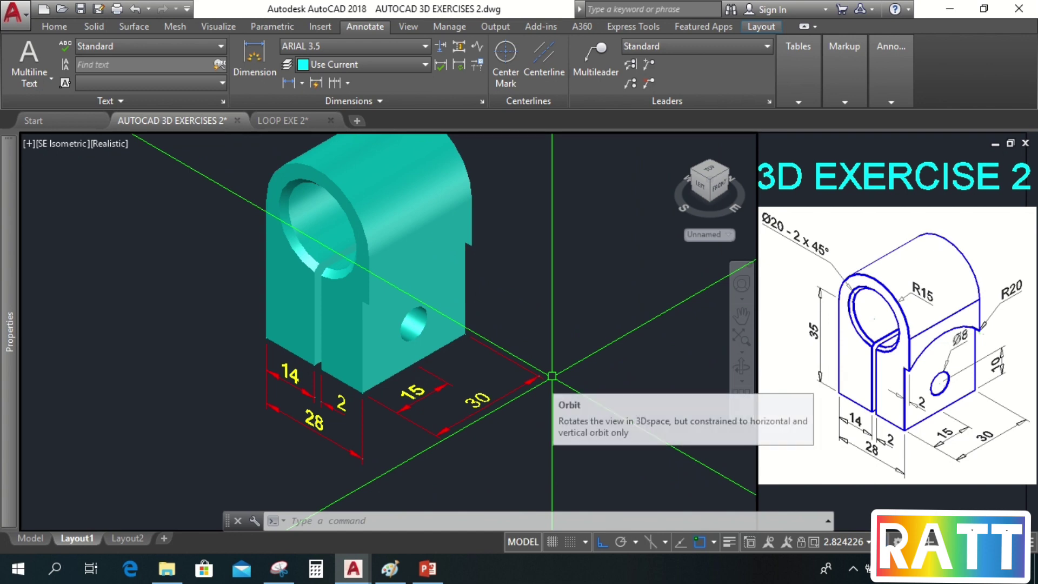
# Step: Stand a three-point UCS upright on the front face with X up the vertical edge
pyautogui.click(56, 27)
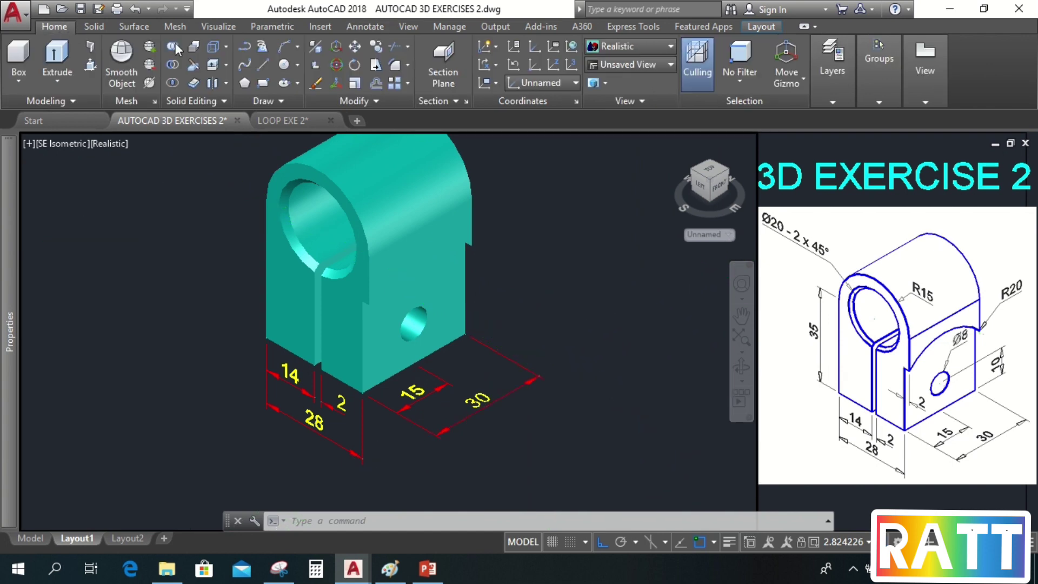
pyautogui.click(572, 64)
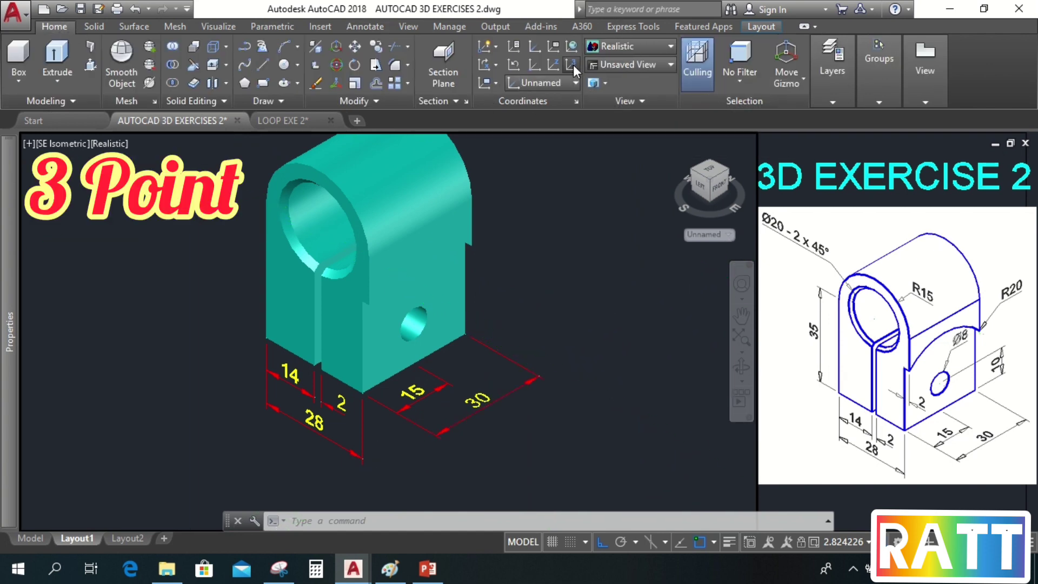
pyautogui.click(265, 337)
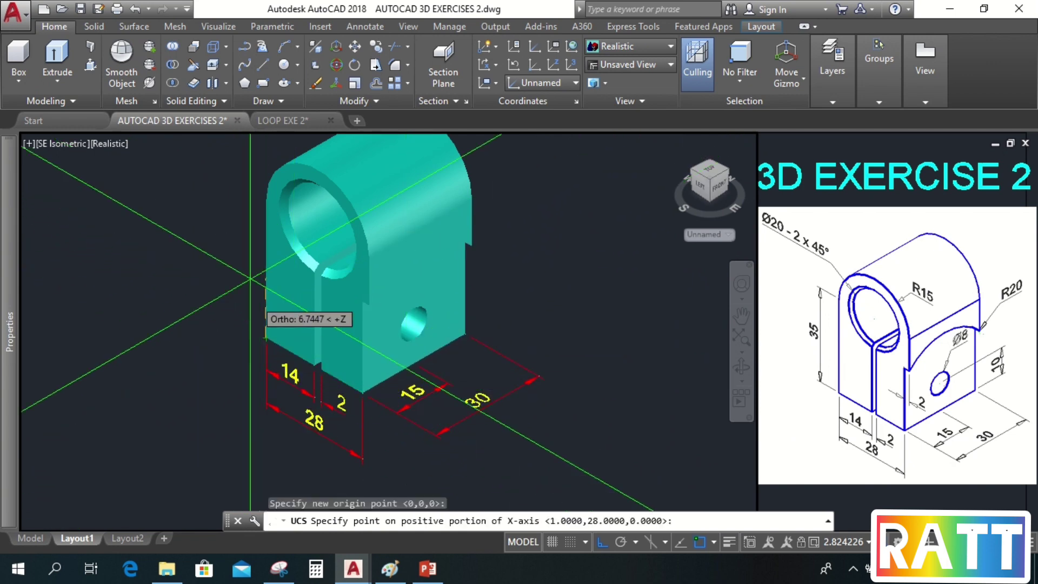
pyautogui.click(255, 151)
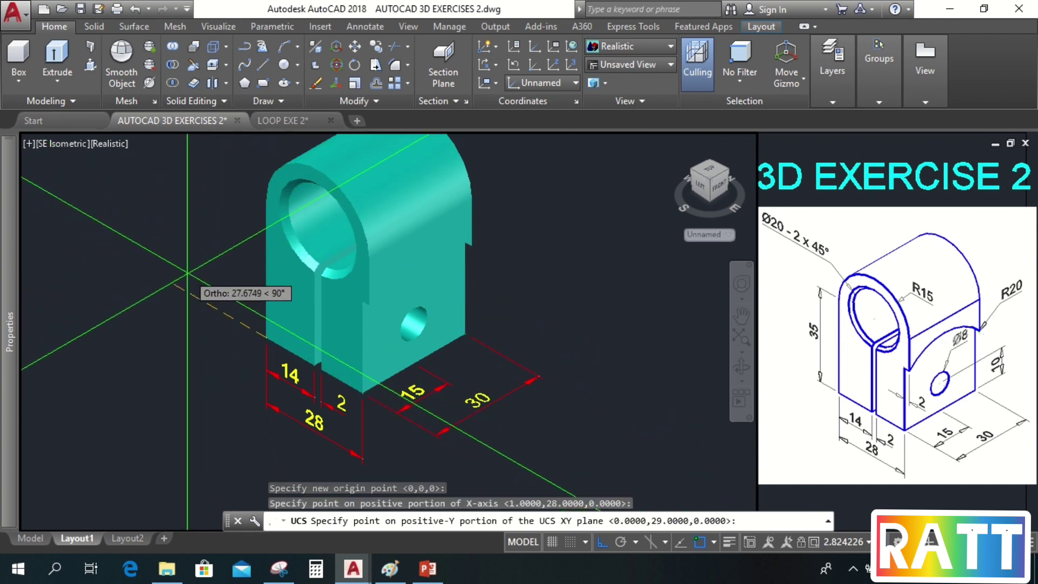
pyautogui.click(188, 273)
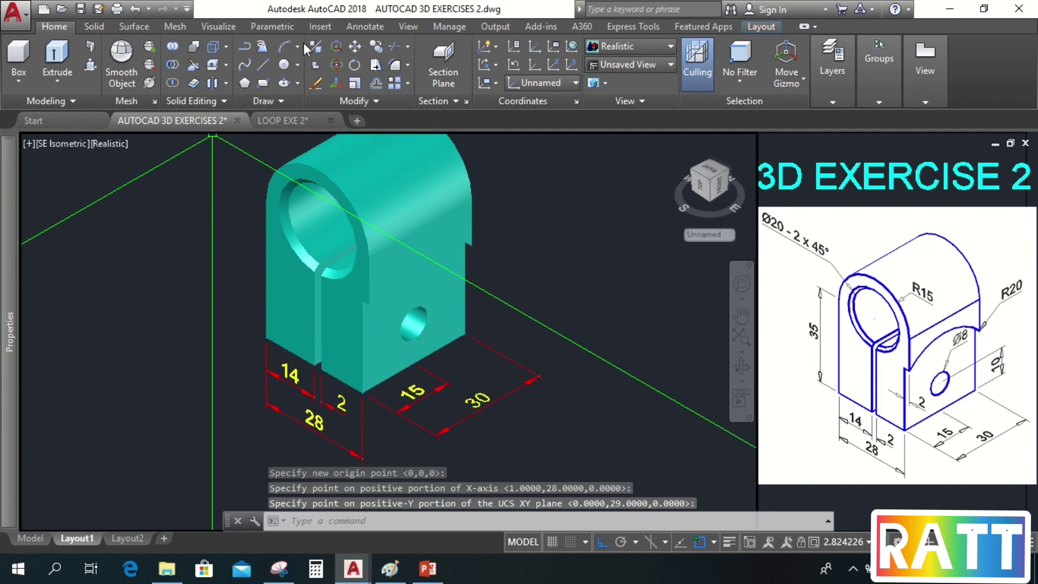
# Step: Dimension the 35 height along the bracket's left edge
pyautogui.click(363, 27)
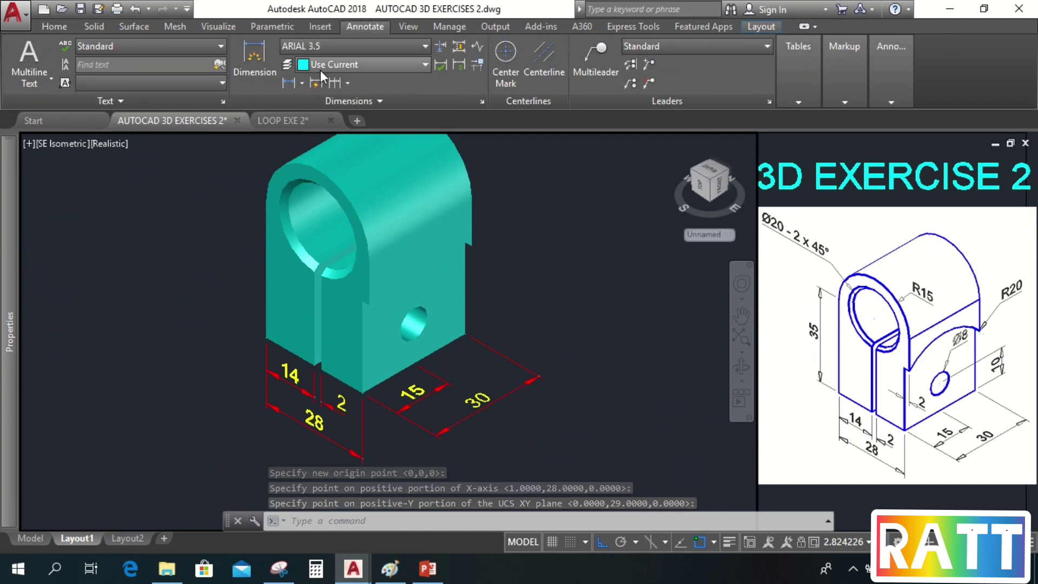
pyautogui.click(264, 338)
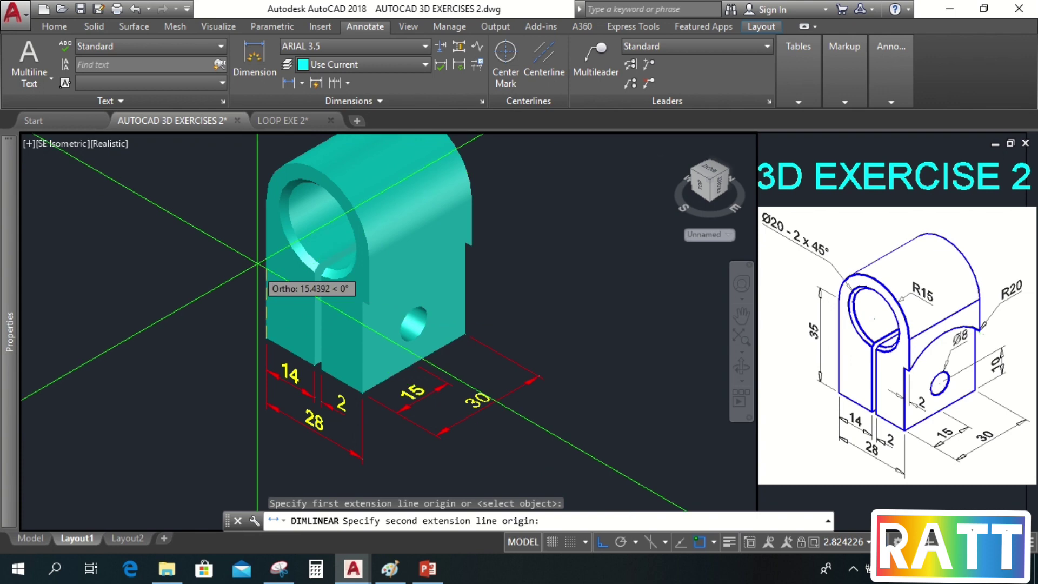
pyautogui.click(265, 200)
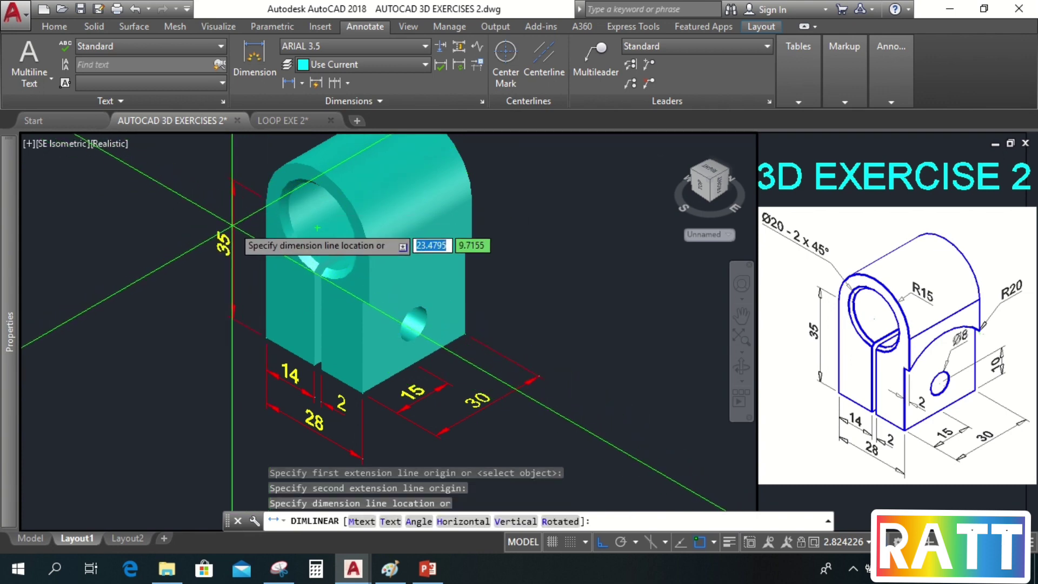
pyautogui.click(239, 227)
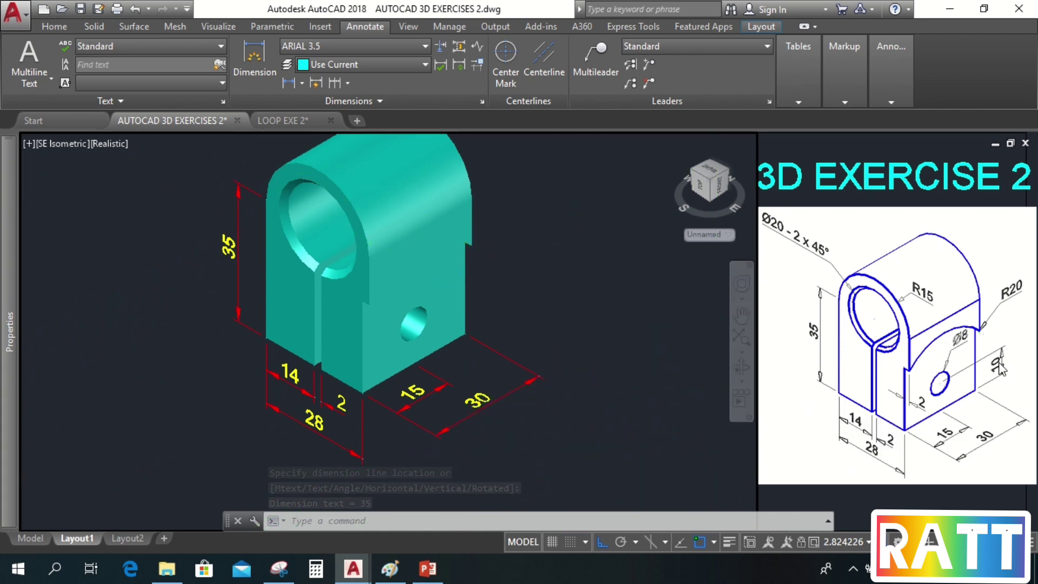
pyautogui.click(373, 173)
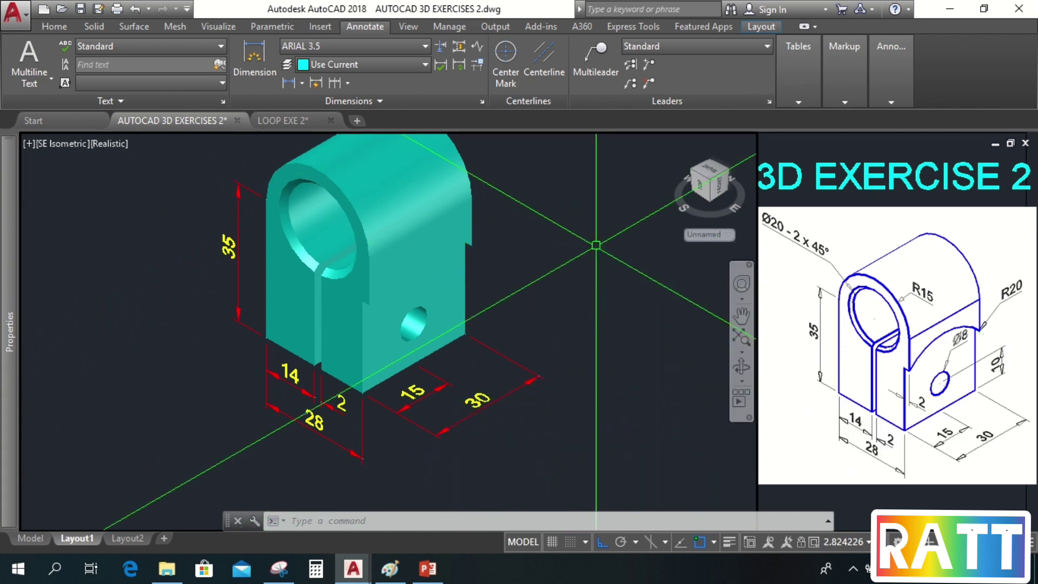
# Step: Align a three-point UCS with the right side face, redoing it after one cancelled attempt
pyautogui.click(54, 27)
pyautogui.press('Escape')
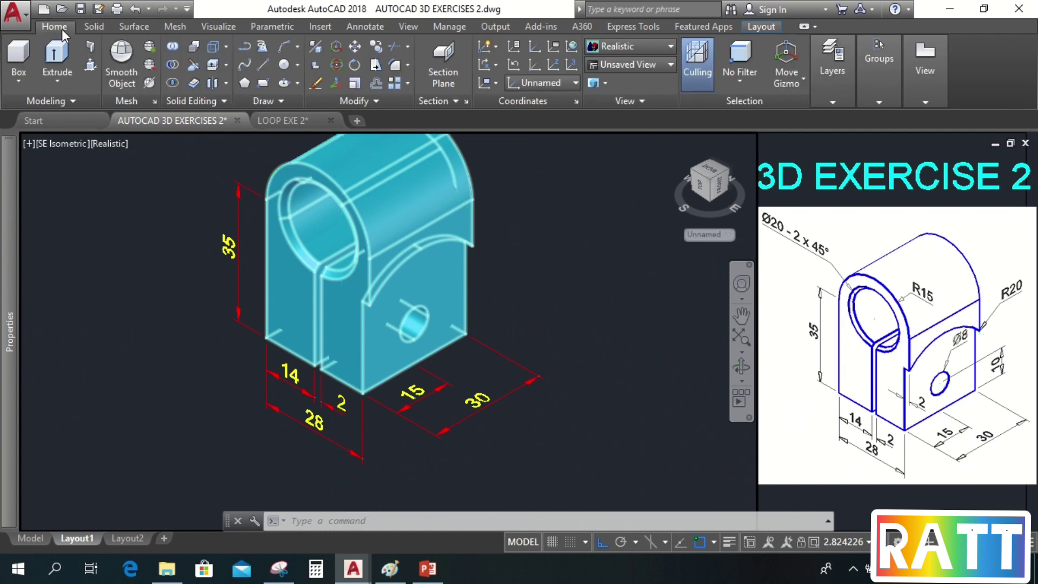
pyautogui.click(572, 64)
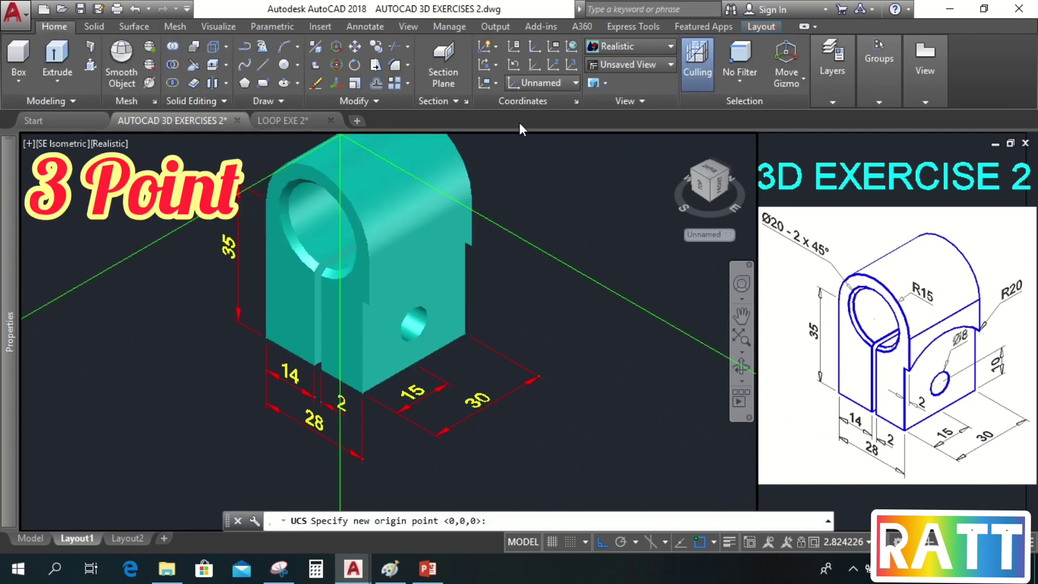
pyautogui.click(465, 334)
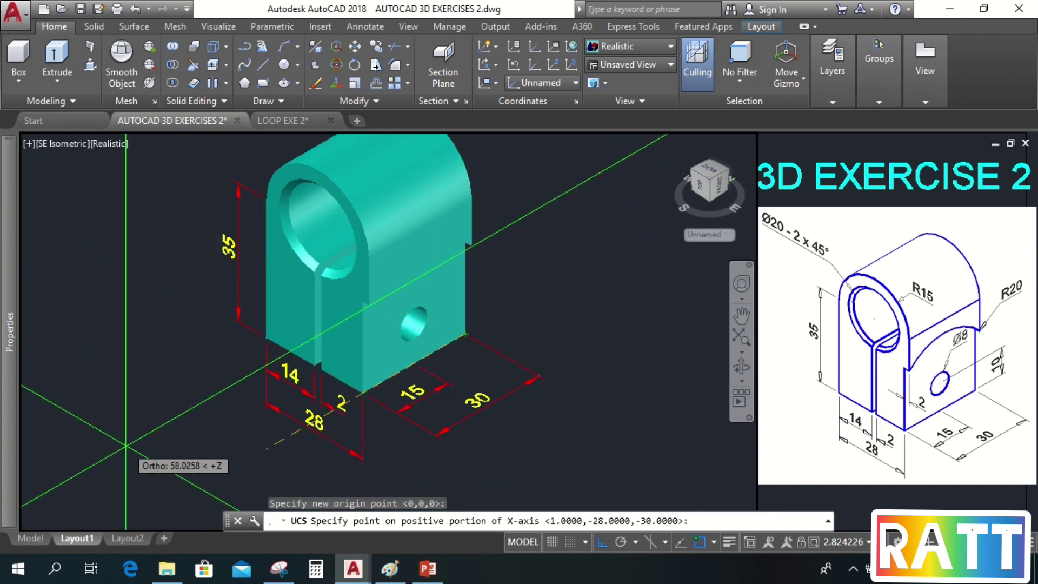
pyautogui.press('Return')
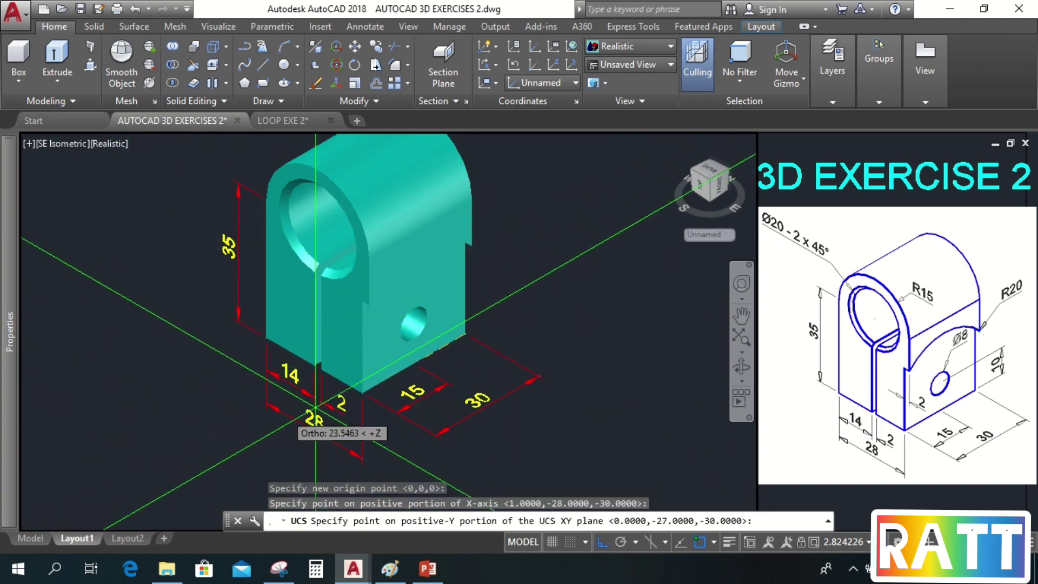
pyautogui.press('Escape')
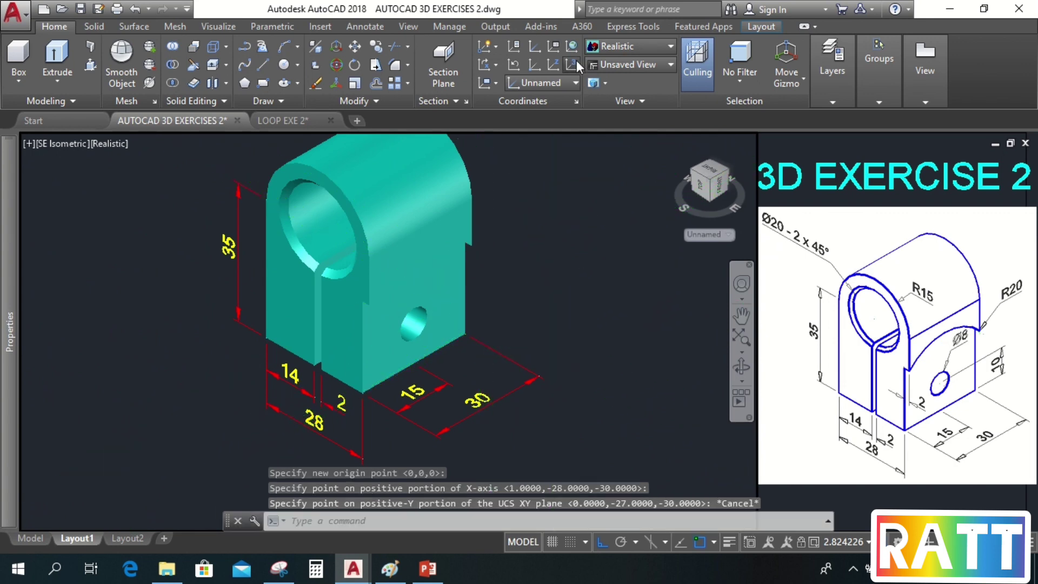
pyautogui.click(576, 60)
pyautogui.click(465, 334)
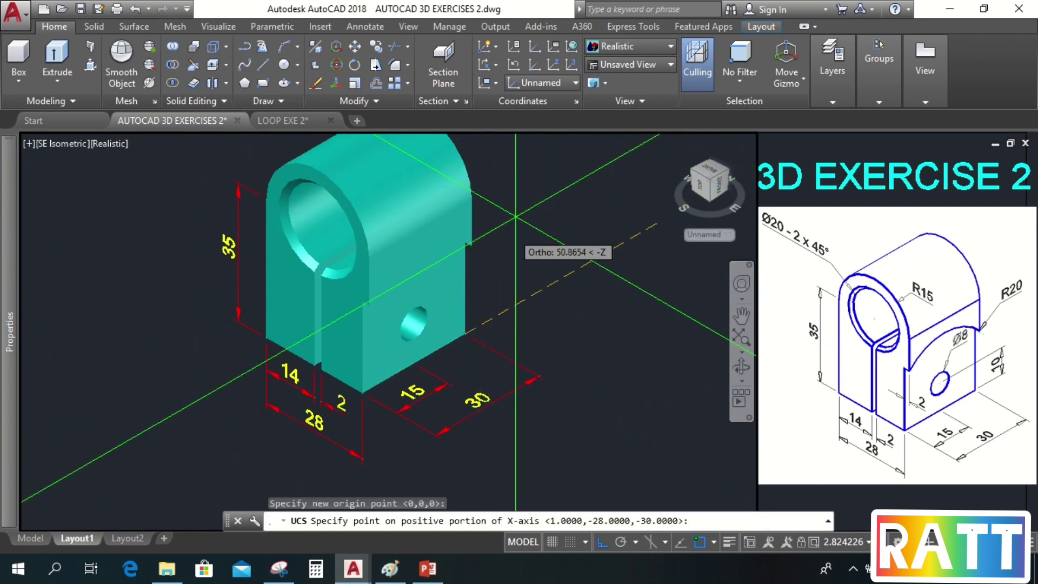
pyautogui.scroll(-2, 482, 297)
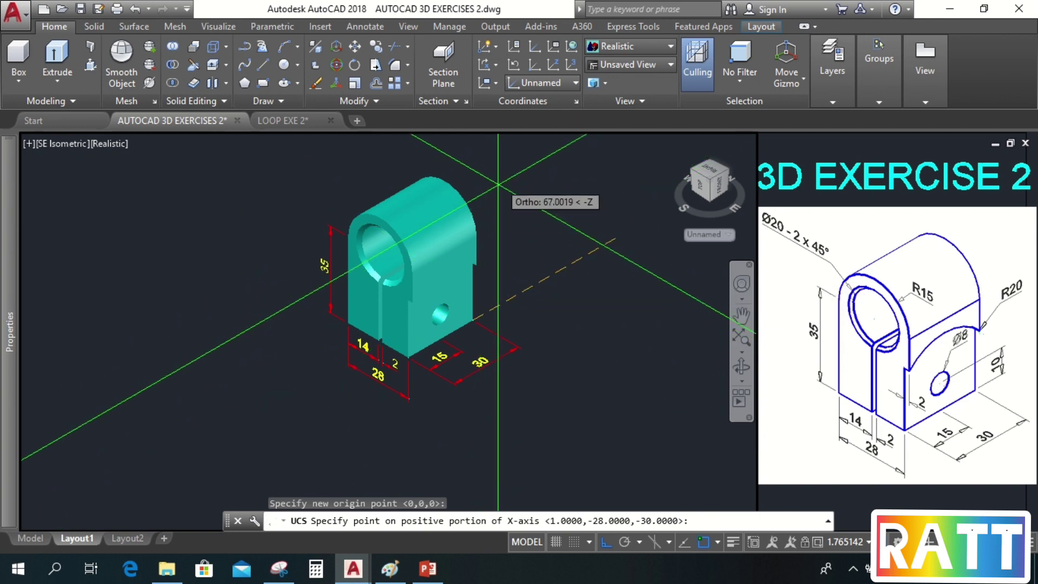
pyautogui.click(500, 148)
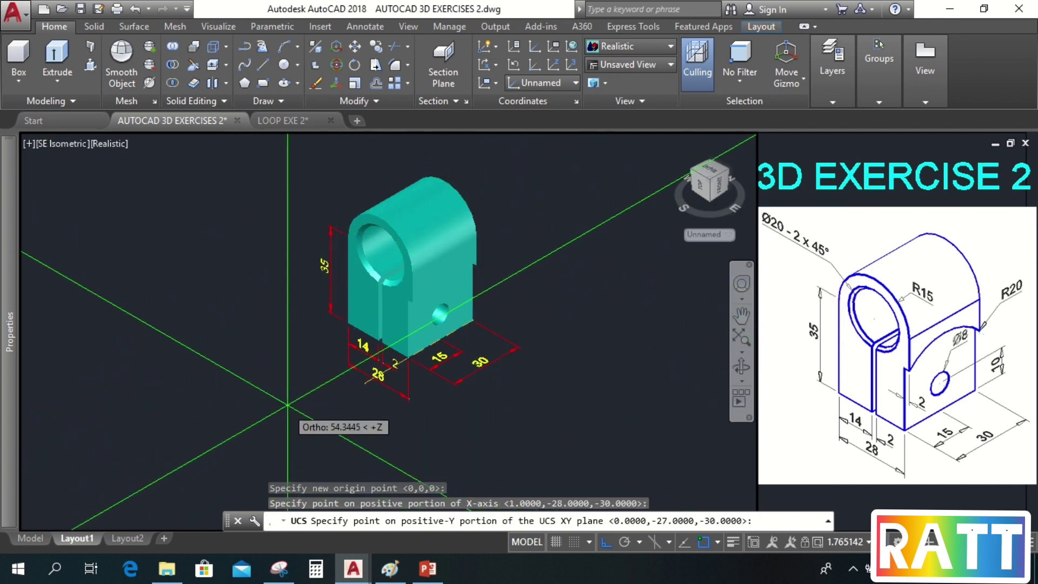
pyautogui.press('Return')
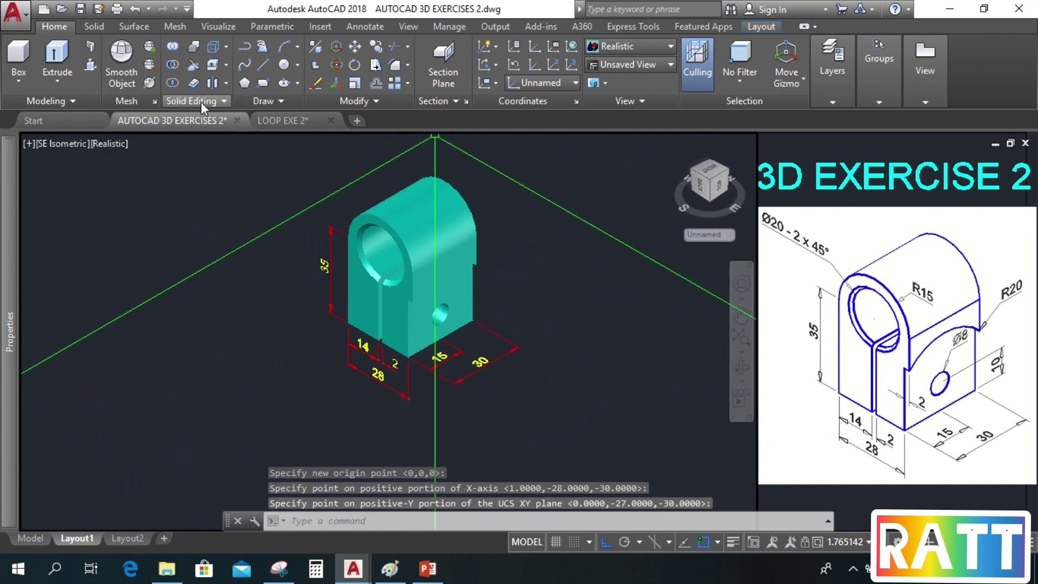
# Step: Dimension the Ø8 hole centre 10 above the base corner
pyautogui.click(373, 27)
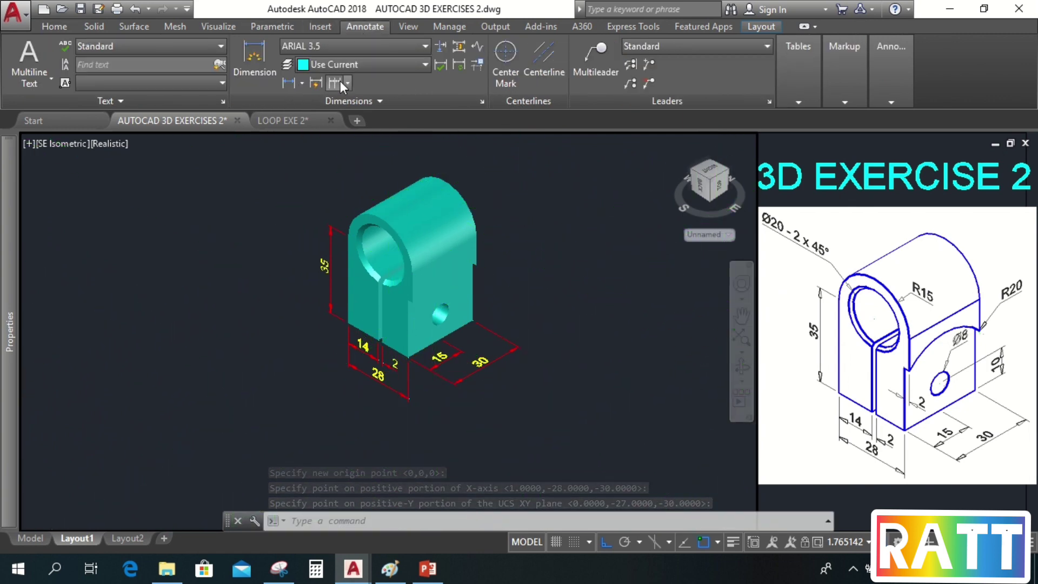
pyautogui.click(289, 82)
pyautogui.scroll(3, 459, 301)
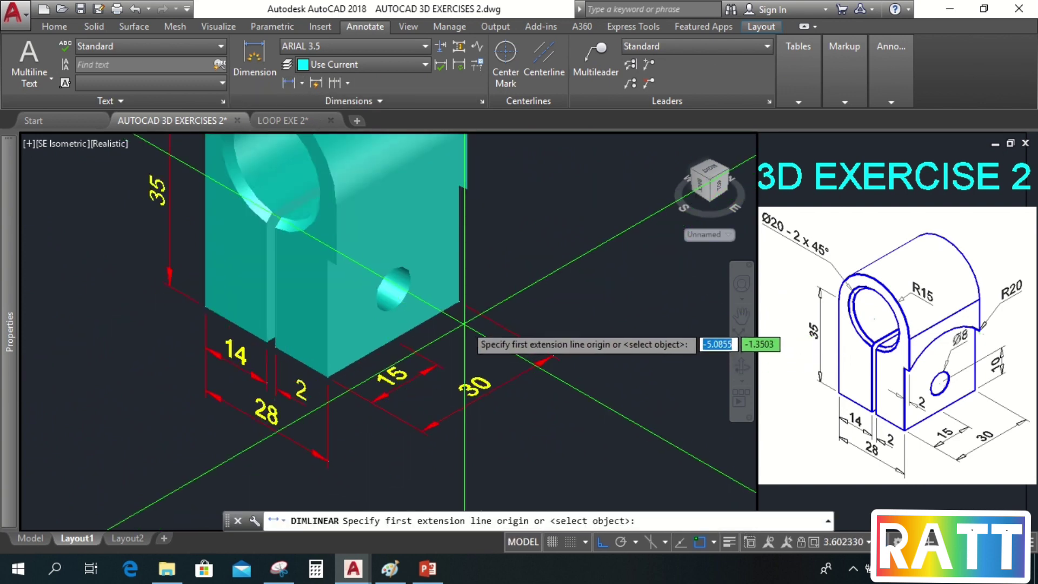
pyautogui.click(458, 301)
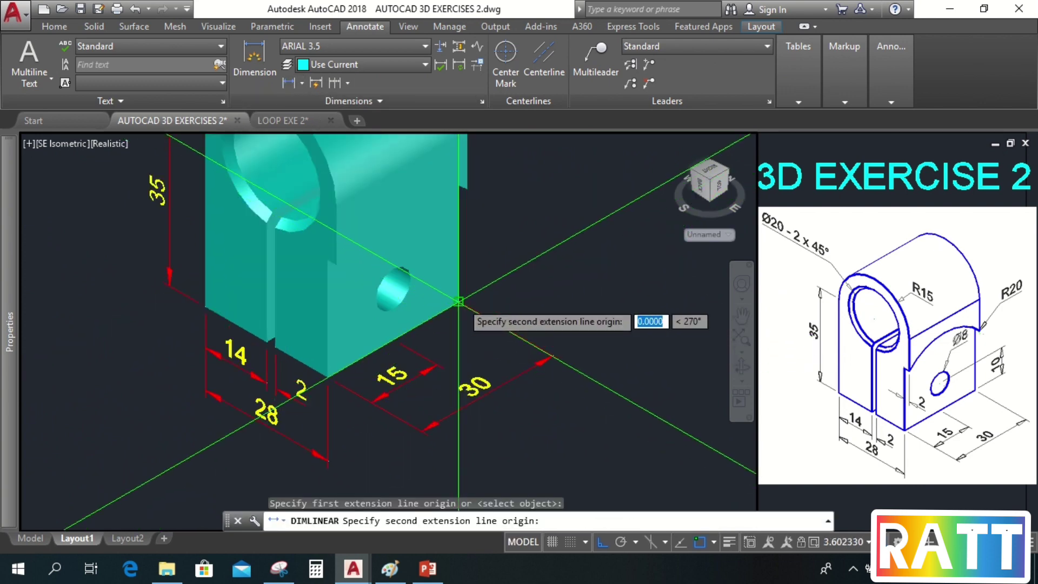
pyautogui.click(393, 290)
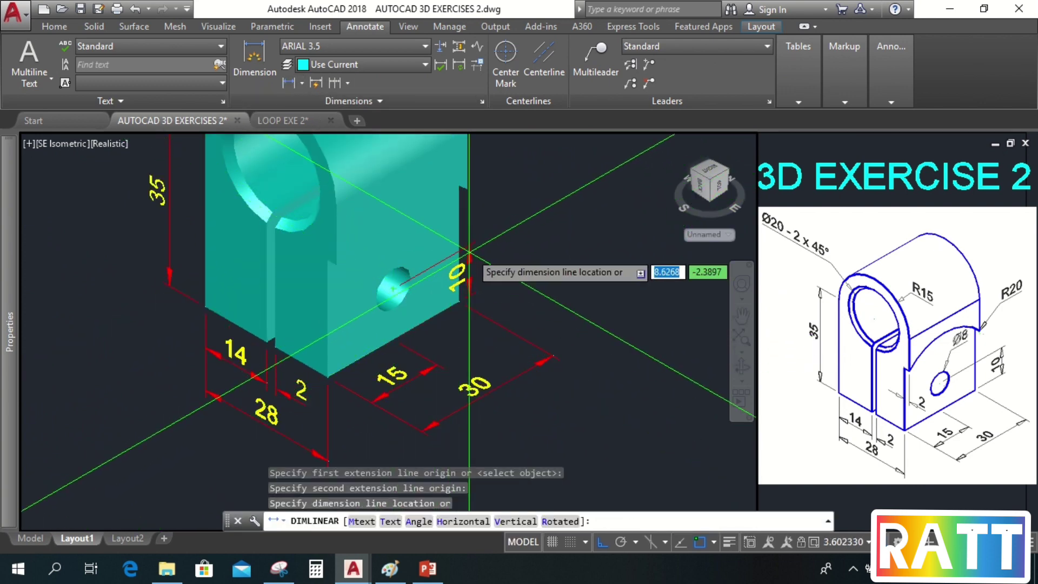
pyautogui.click(513, 251)
pyautogui.scroll(-3, 481, 357)
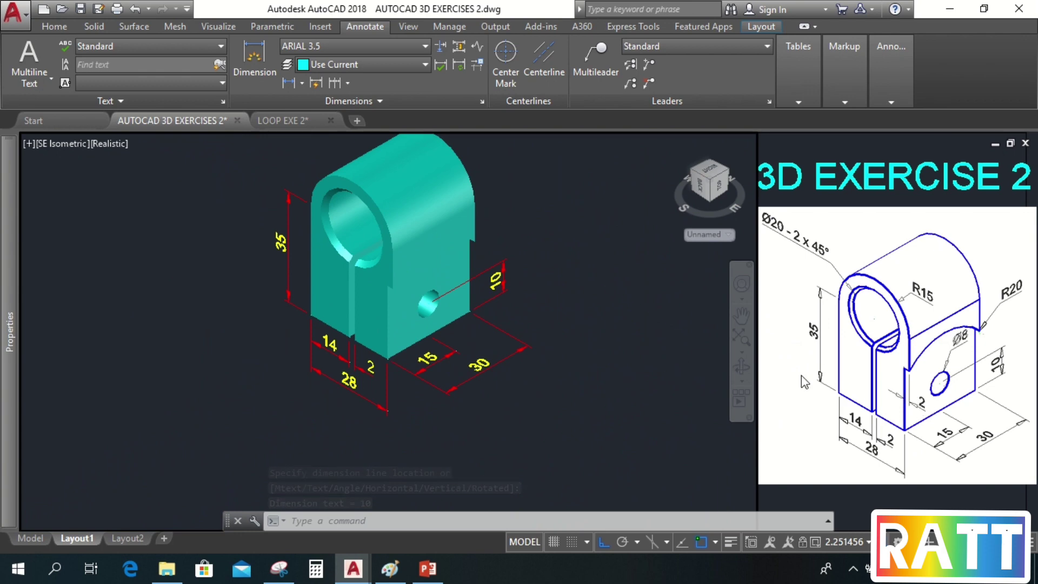
# Step: Define a three-point UCS with its origin at the slot's corner
pyautogui.click(53, 24)
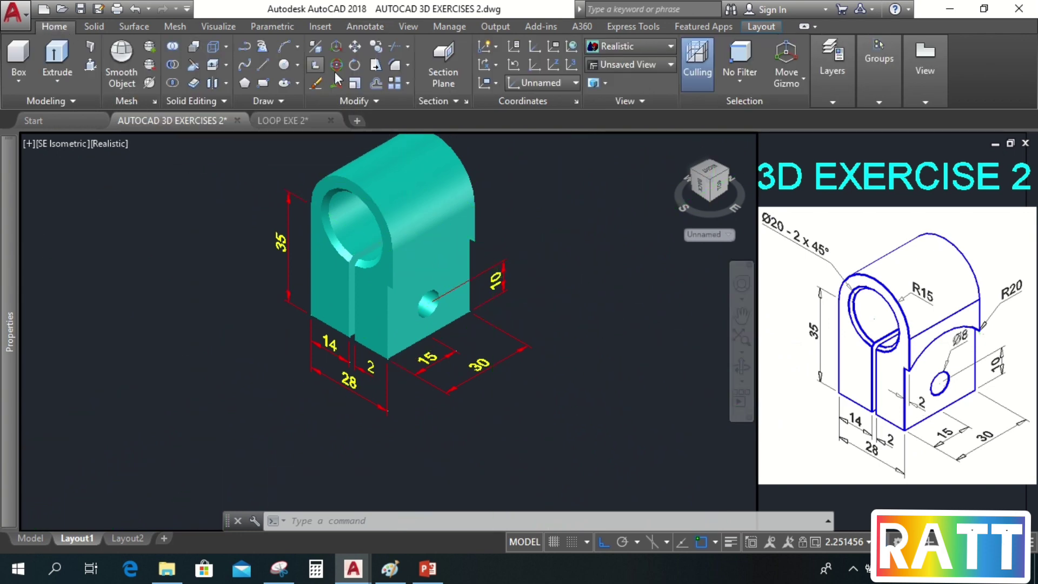
pyautogui.click(571, 64)
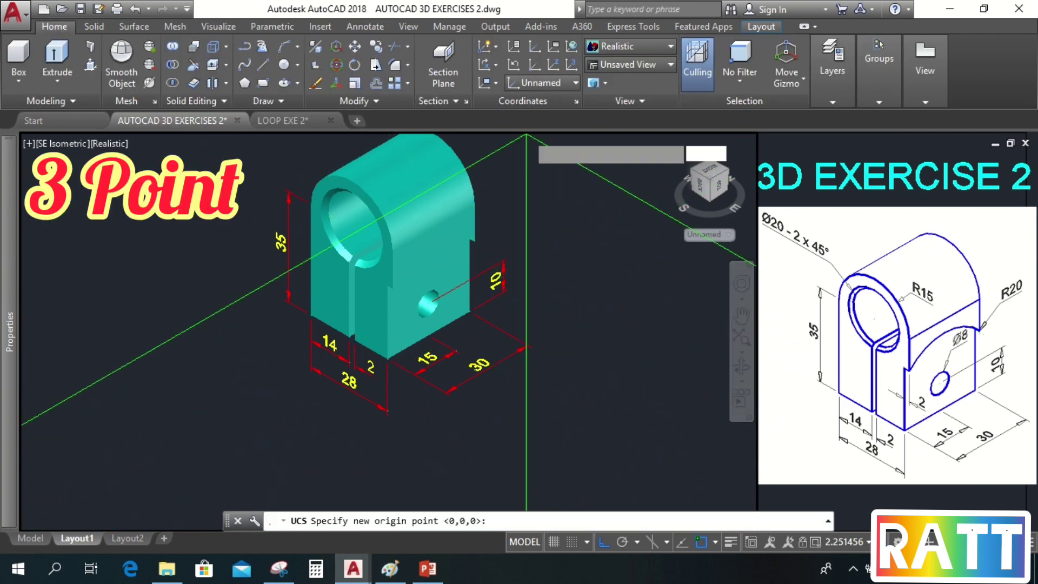
pyautogui.scroll(3, 405, 310)
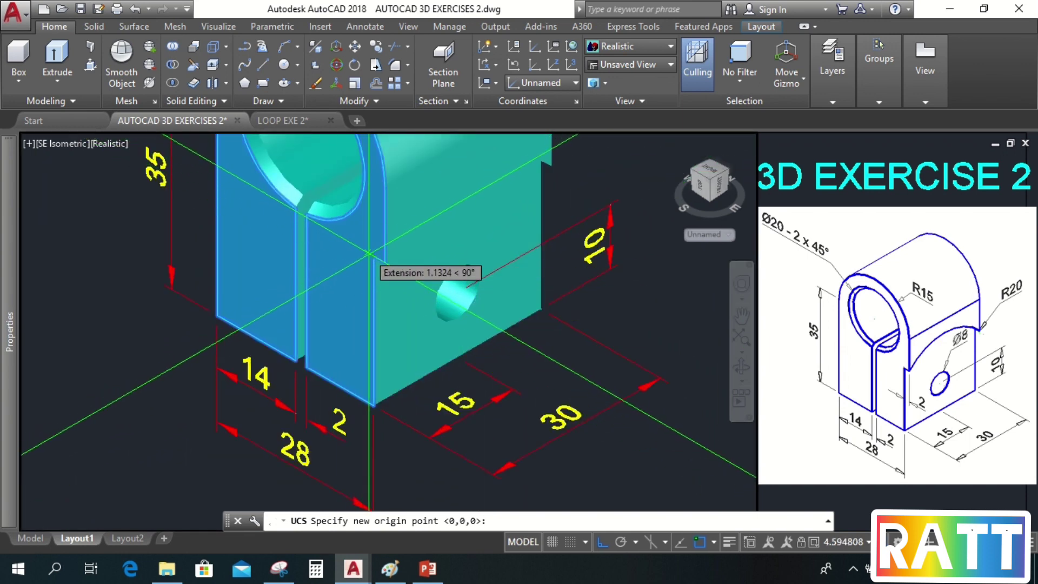
pyautogui.click(373, 256)
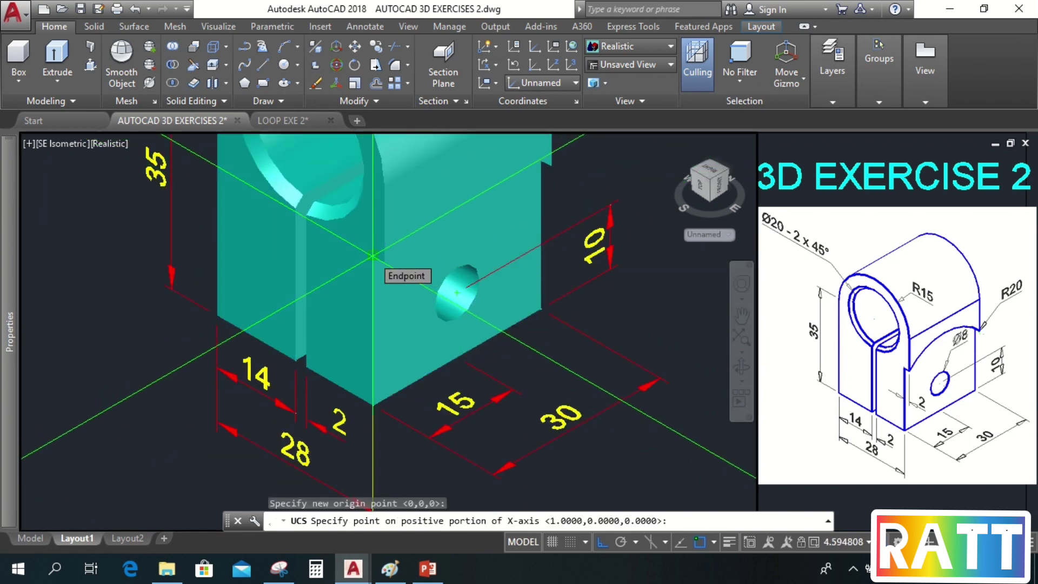
pyautogui.scroll(-3, 373, 256)
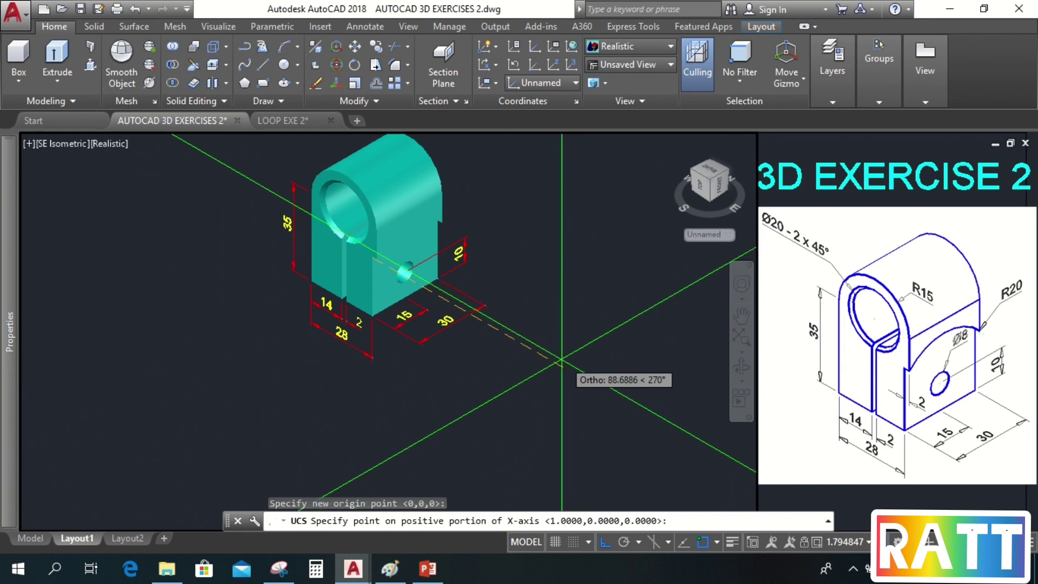
pyautogui.click(561, 359)
pyautogui.scroll(-2, 437, 378)
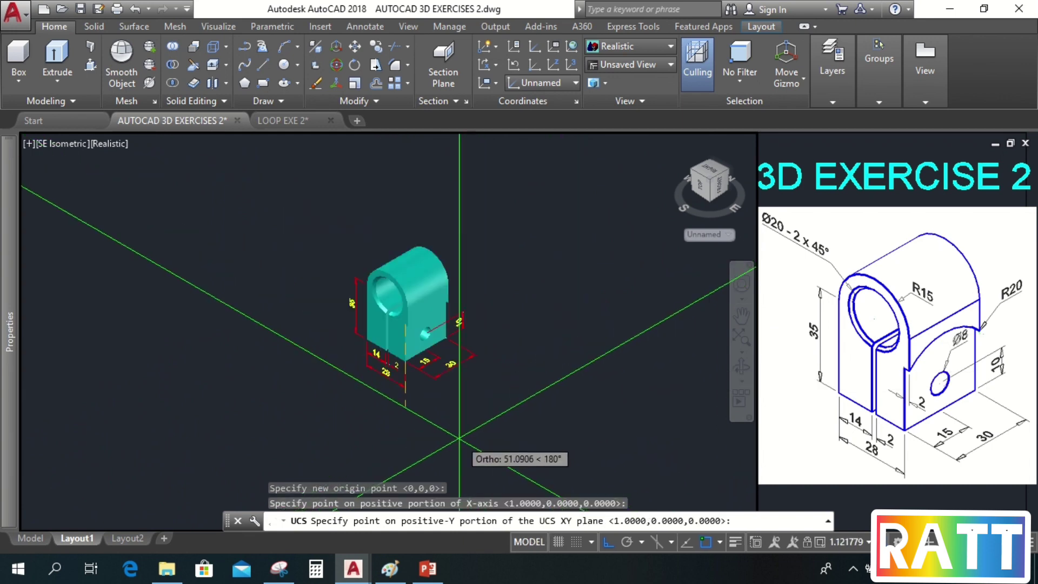
pyautogui.click(406, 198)
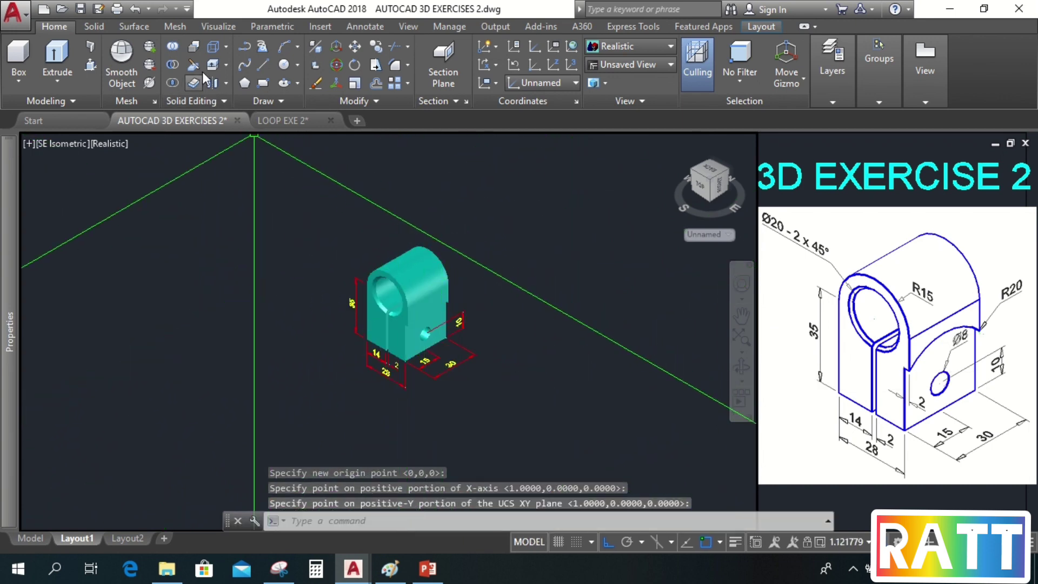
# Step: Place a 2 linear dimension on the part, then undo it as misplaced
pyautogui.click(359, 26)
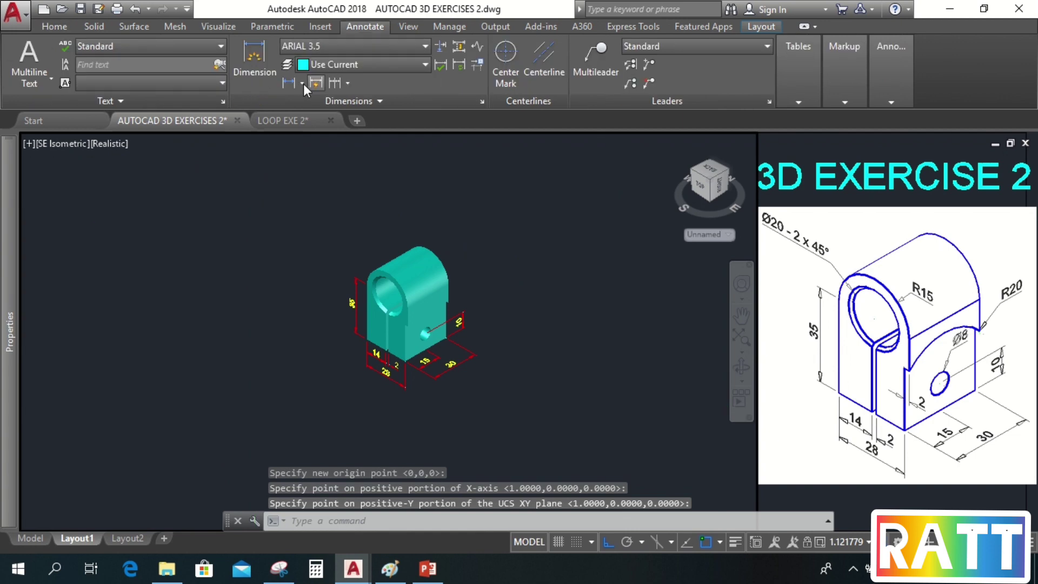
pyautogui.click(289, 82)
pyautogui.scroll(6, 408, 335)
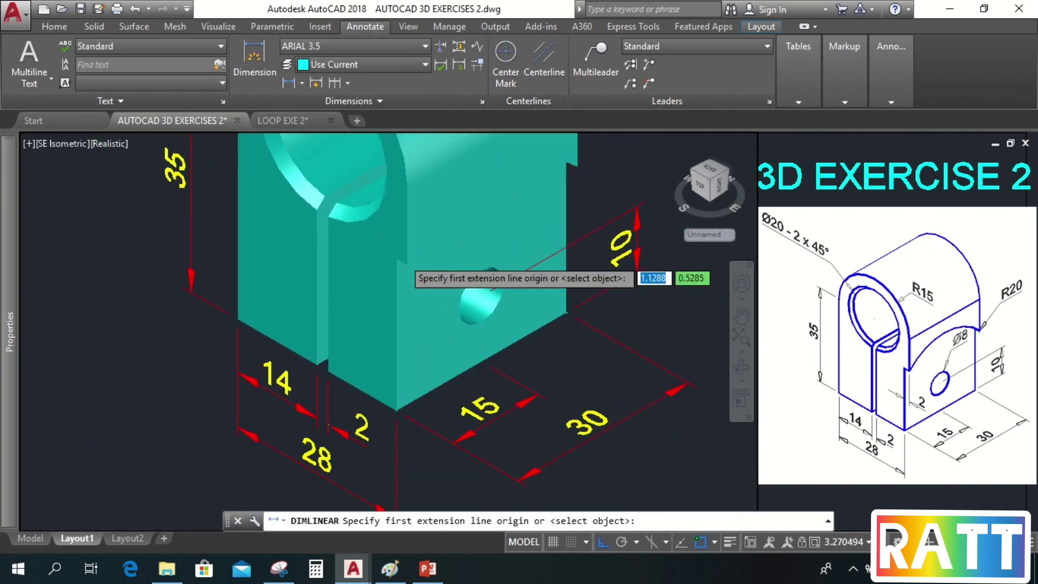
pyautogui.click(393, 257)
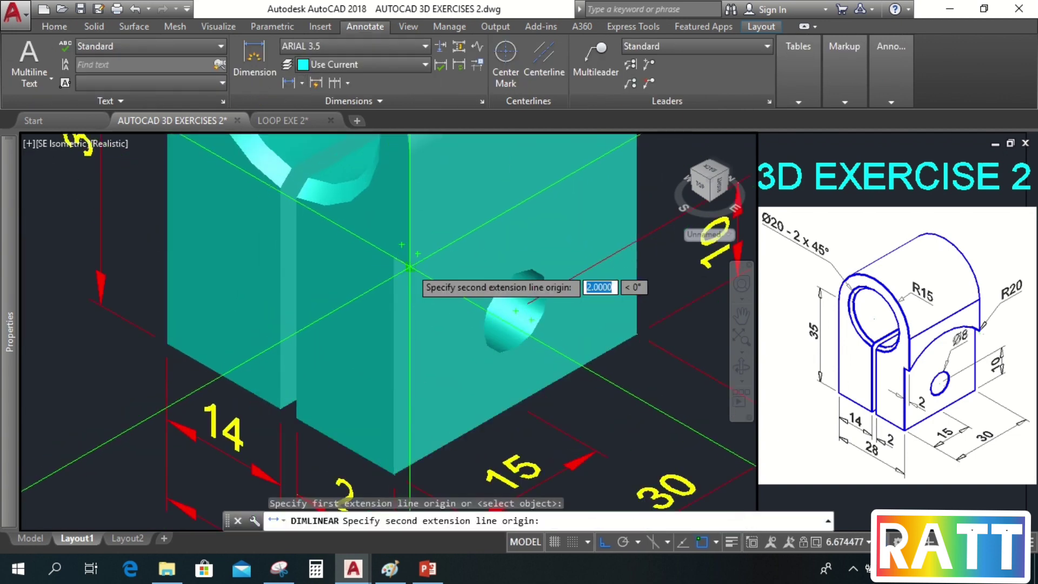
pyautogui.click(404, 266)
pyautogui.scroll(-2, 401, 316)
pyautogui.scroll(-2, 401, 316)
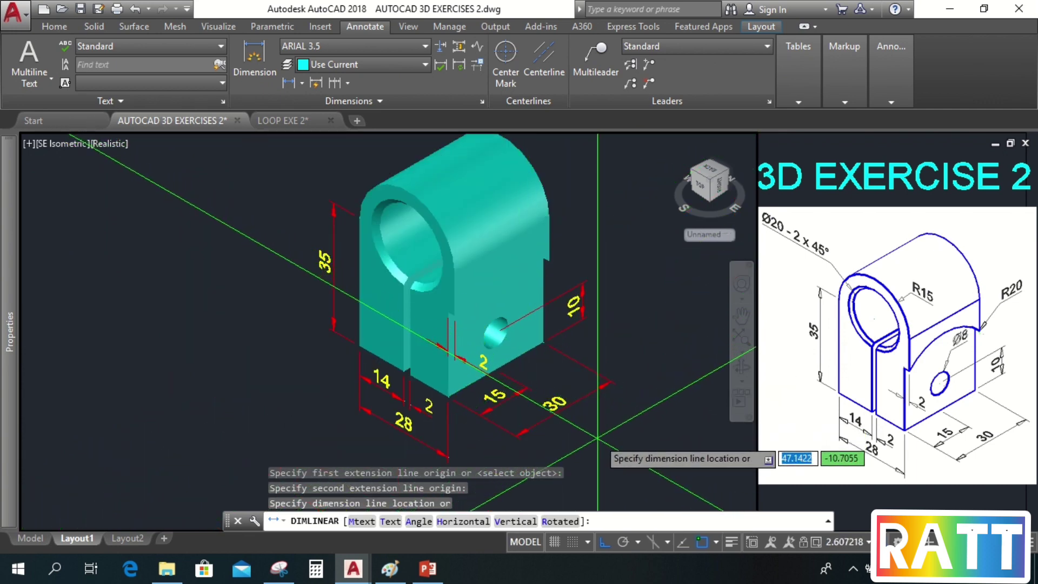
pyautogui.click(473, 365)
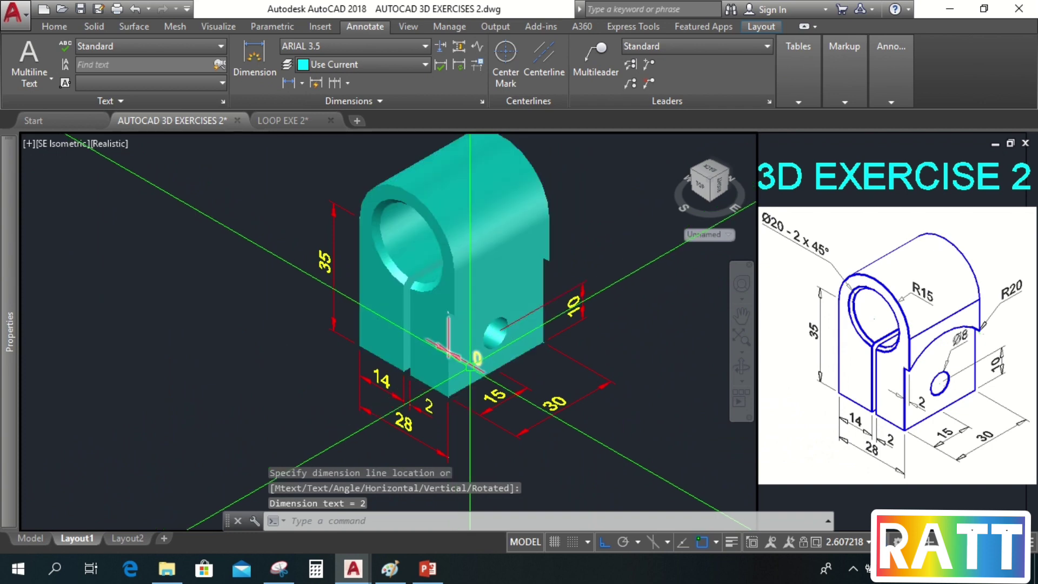
pyautogui.hotkey('ctrl', 'z')
pyautogui.scroll(-3, 378, 324)
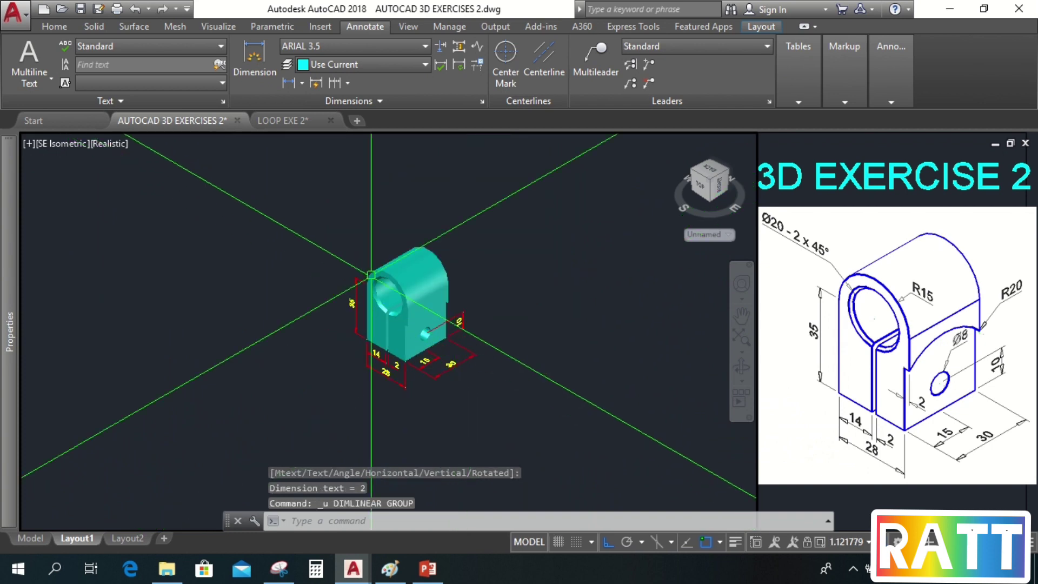
# Step: Try another linear dimension near the slot edge and undo the stray 0 result
pyautogui.click(294, 89)
pyautogui.scroll(8, 387, 269)
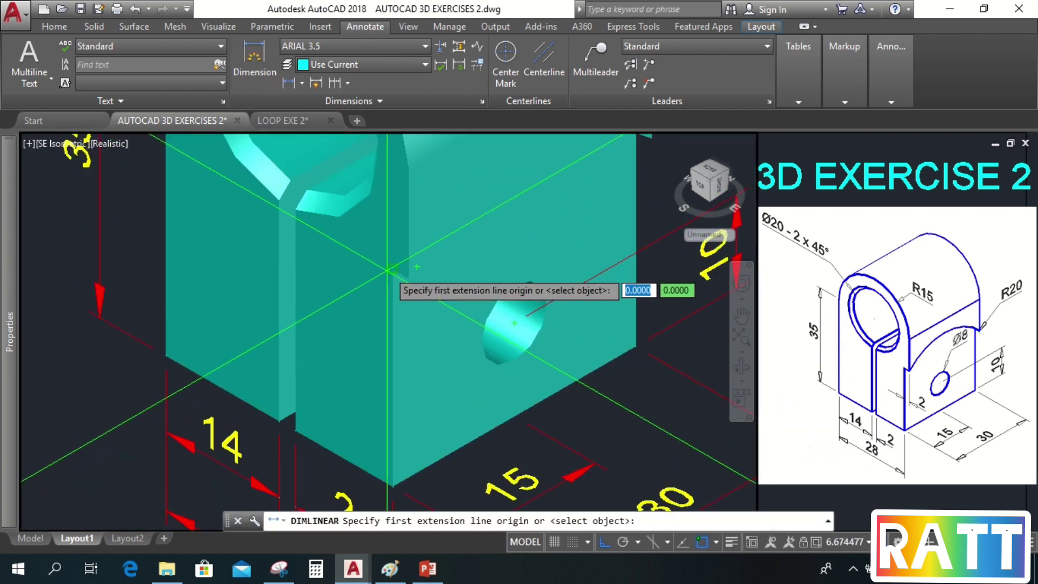
pyautogui.click(387, 269)
pyautogui.click(408, 279)
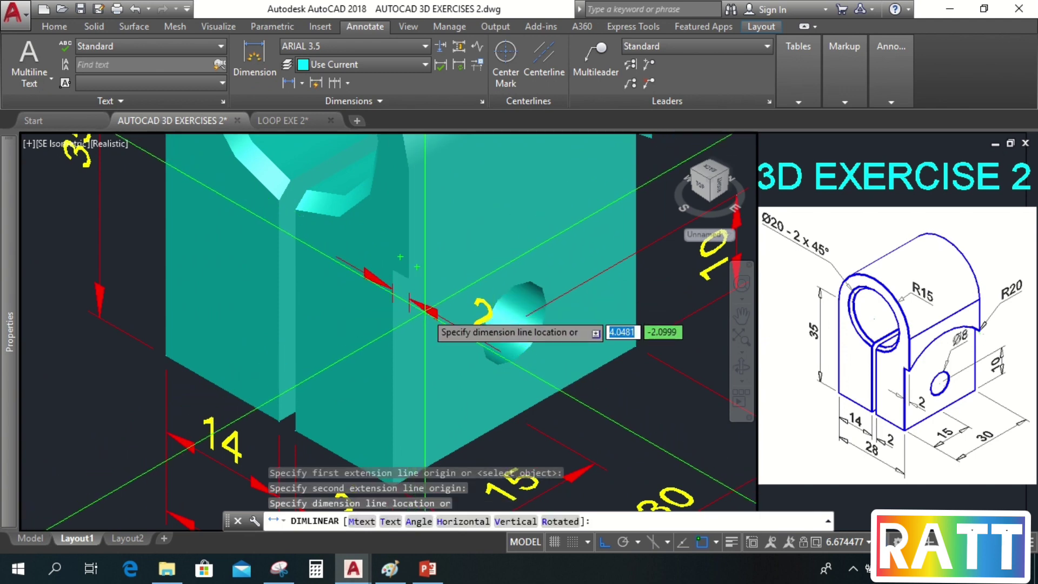
pyautogui.scroll(-8, 475, 301)
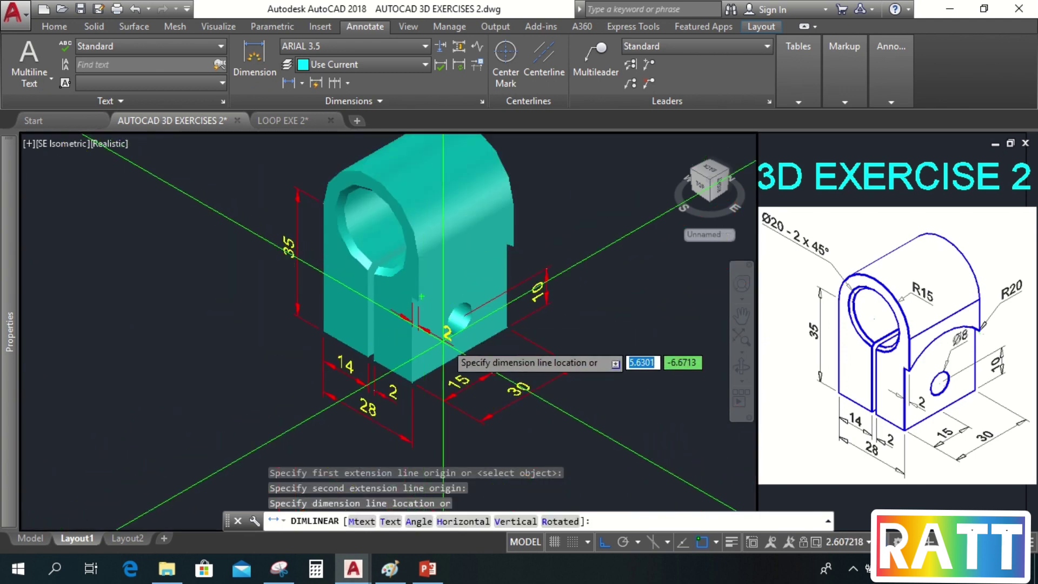
pyautogui.click(559, 421)
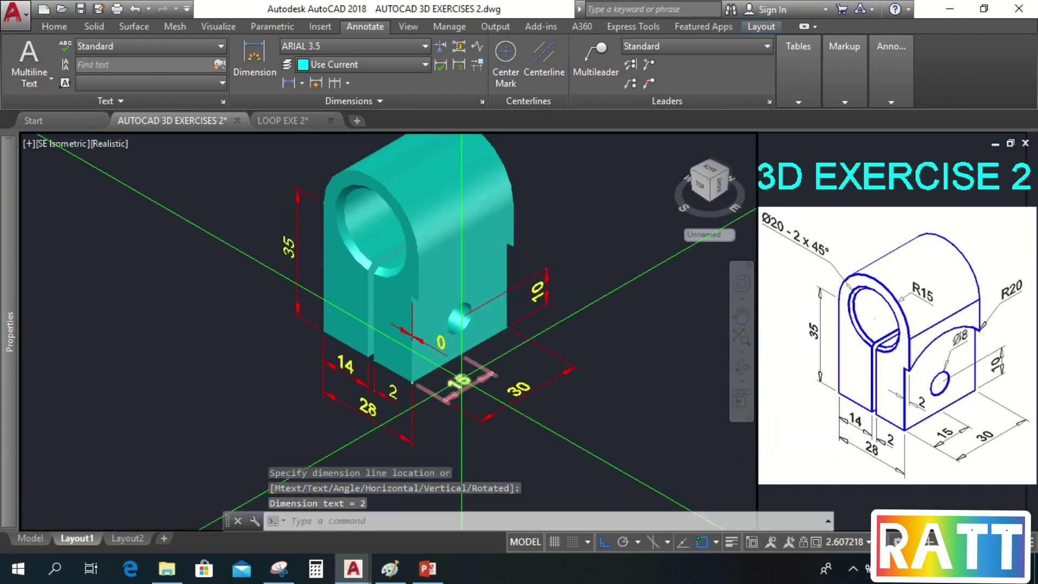
pyautogui.scroll(-5, 461, 379)
pyautogui.hotkey('ctrl', 'z')
pyautogui.scroll(5, 325, 216)
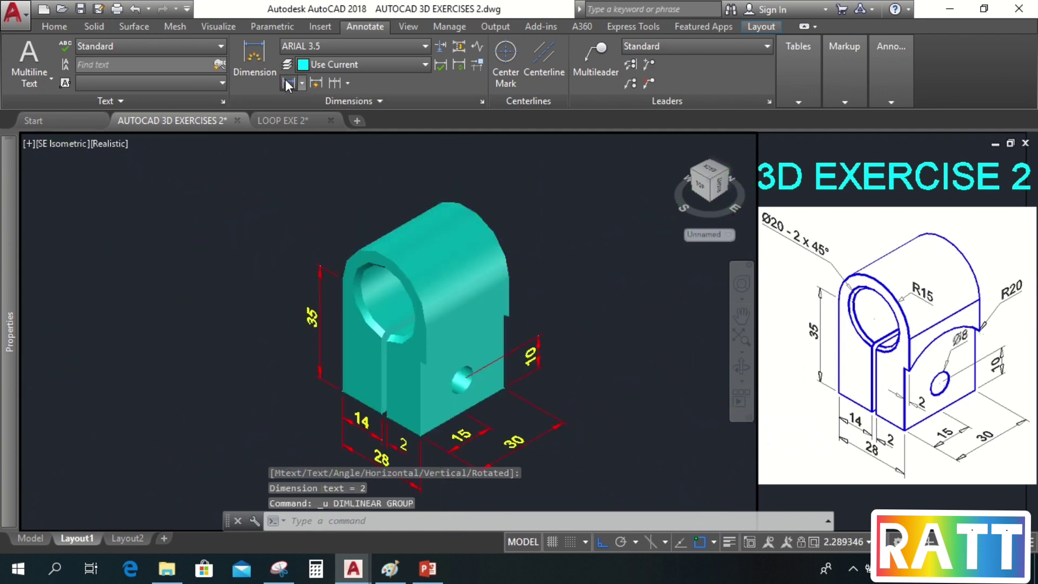
# Step: Place the 2 recess-depth dimension beside the Ø8 hole
pyautogui.click(286, 82)
pyautogui.scroll(6, 418, 325)
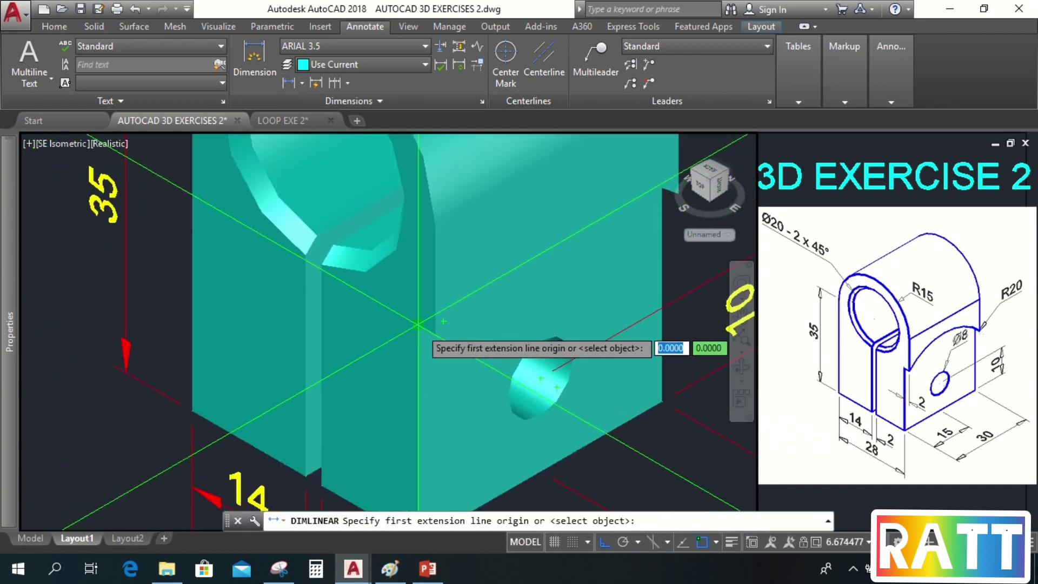
pyautogui.click(418, 326)
pyautogui.scroll(3, 427, 335)
pyautogui.click(439, 316)
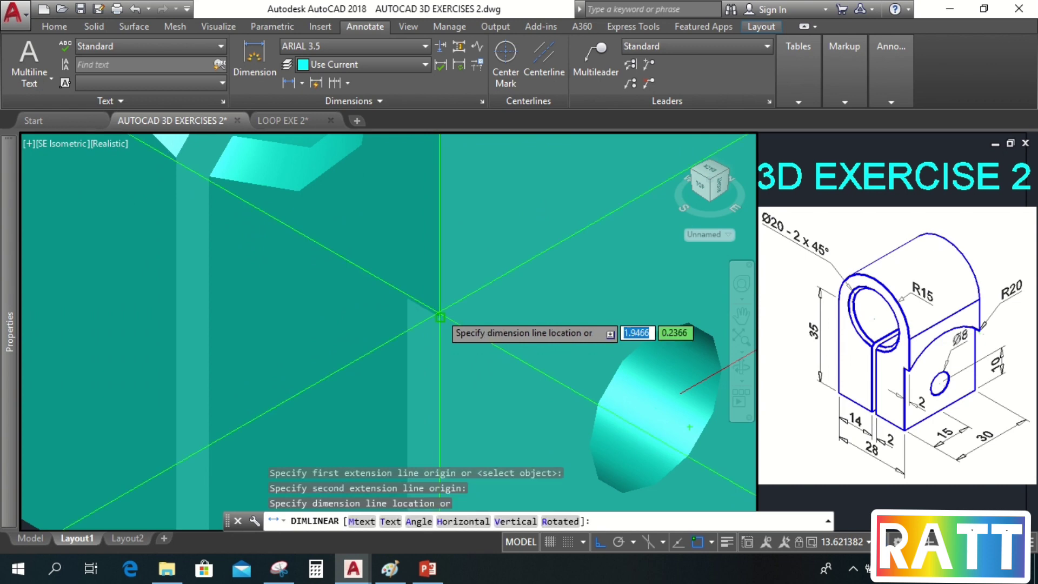
pyautogui.scroll(-6, 440, 336)
pyautogui.click(442, 399)
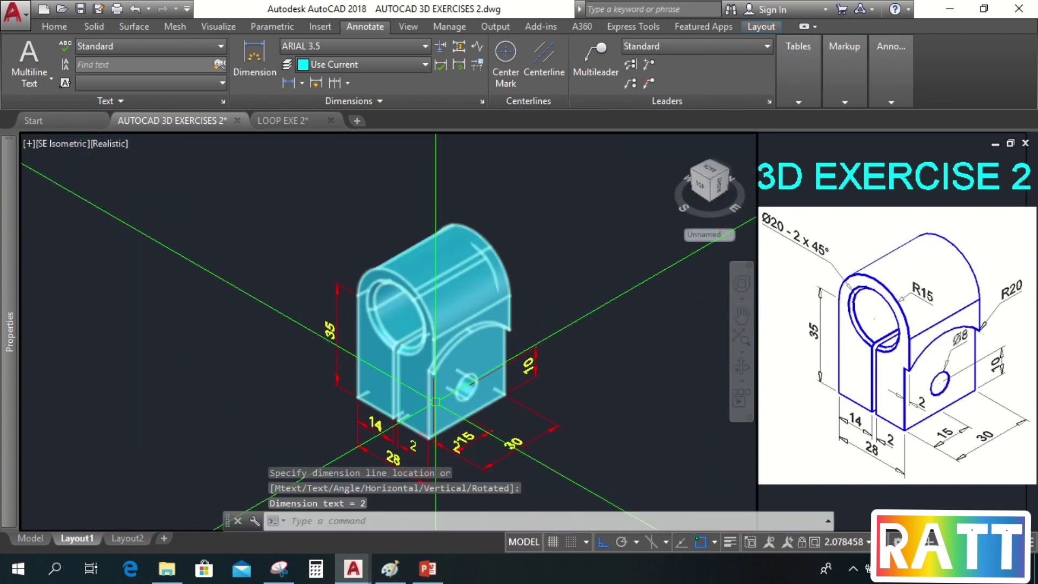
pyautogui.scroll(3, 441, 446)
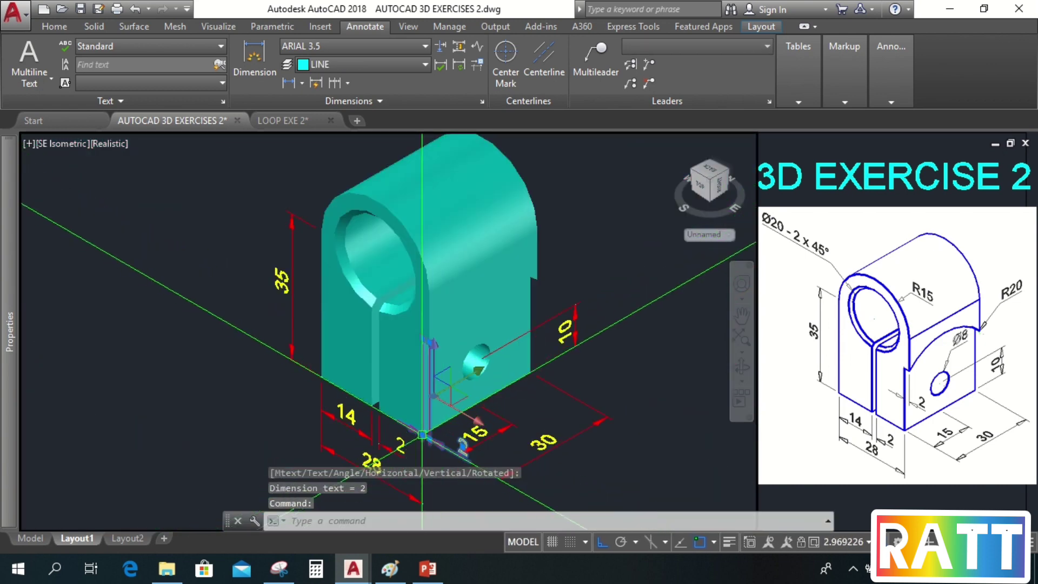
pyautogui.click(422, 435)
pyautogui.scroll(5, 412, 358)
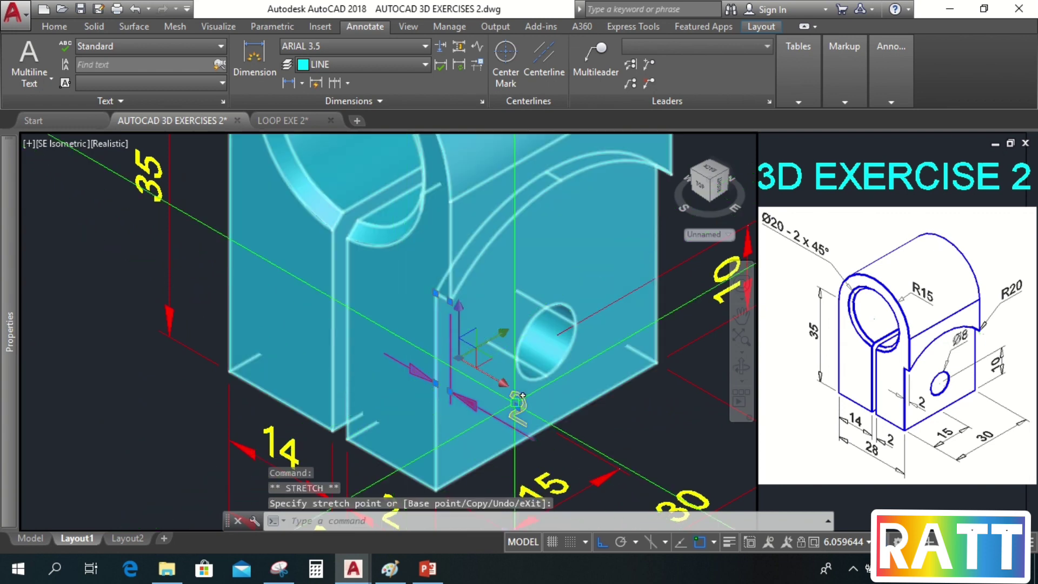
pyautogui.press('Escape')
pyautogui.scroll(-5, 497, 411)
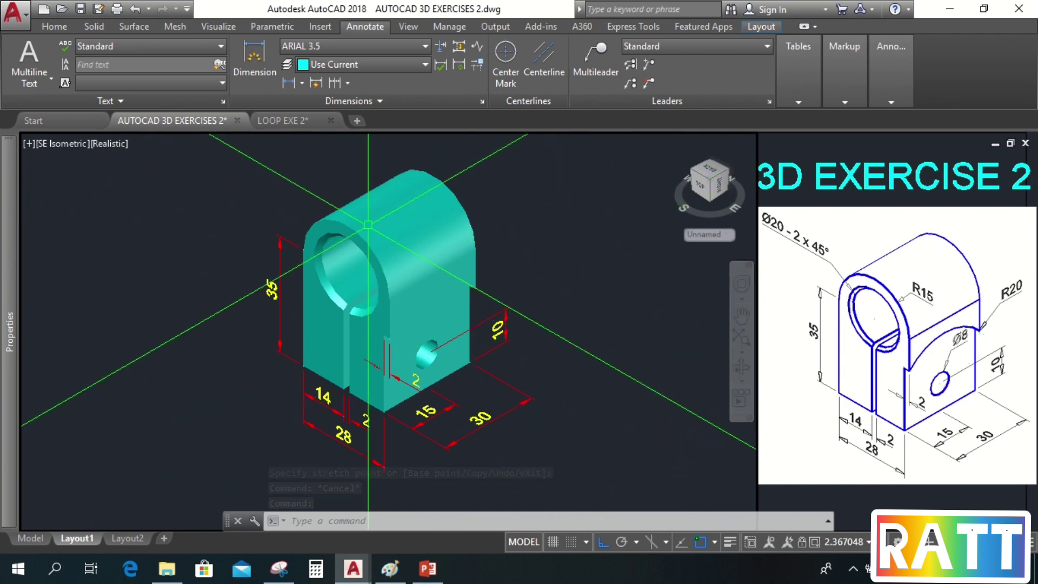
# Step: Define a 3-point UCS on the side face with its origin at the Ø8 hole centre
pyautogui.click(54, 27)
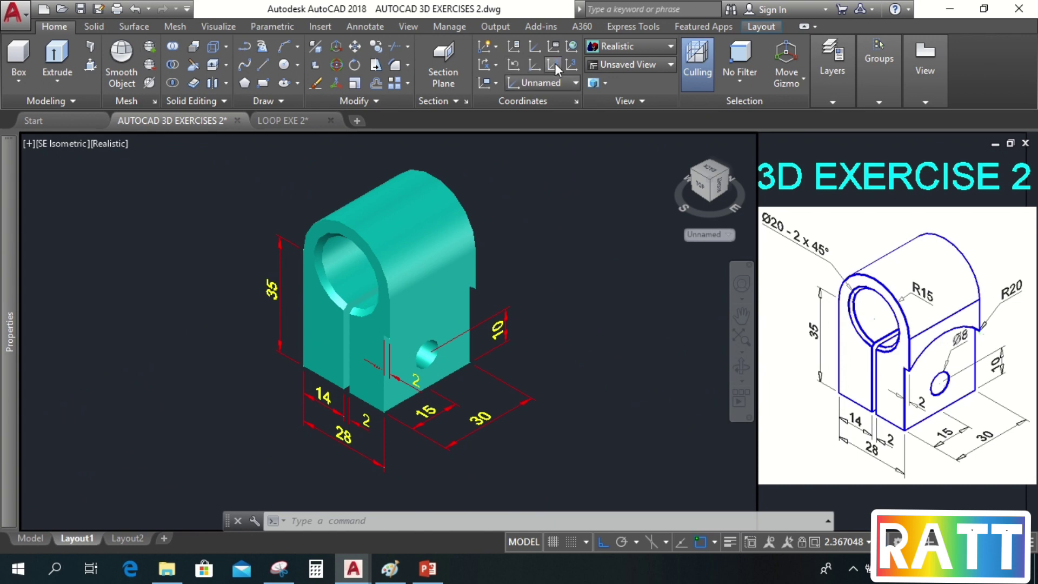
pyautogui.click(570, 64)
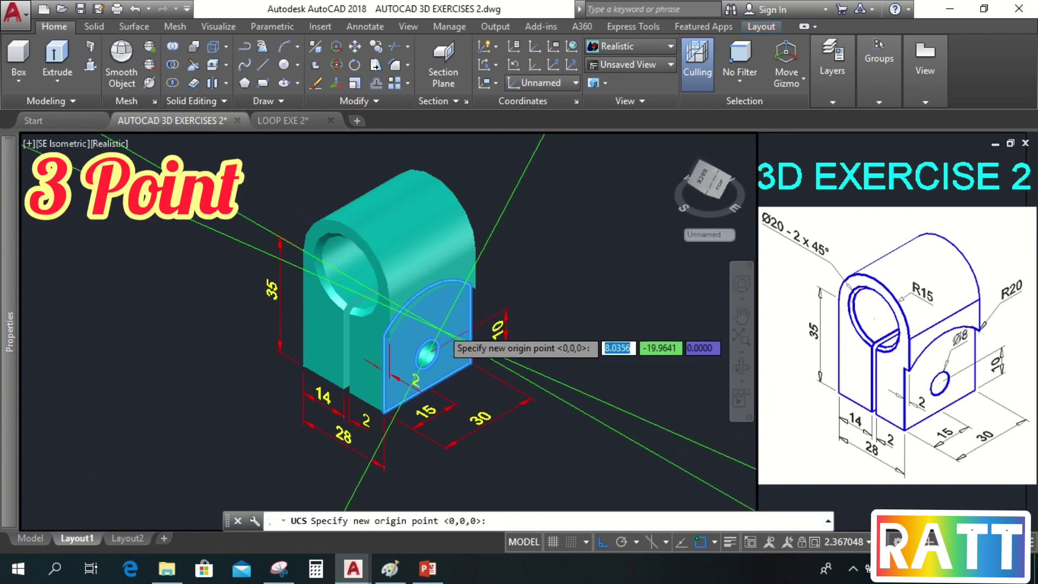
pyautogui.scroll(5, 441, 327)
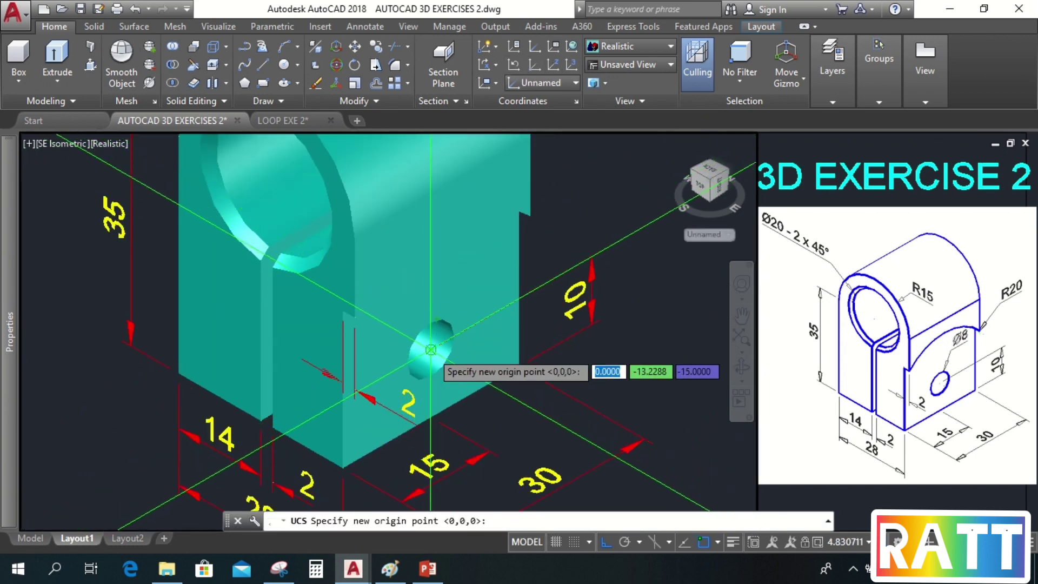
pyautogui.click(431, 349)
pyautogui.scroll(-5, 431, 350)
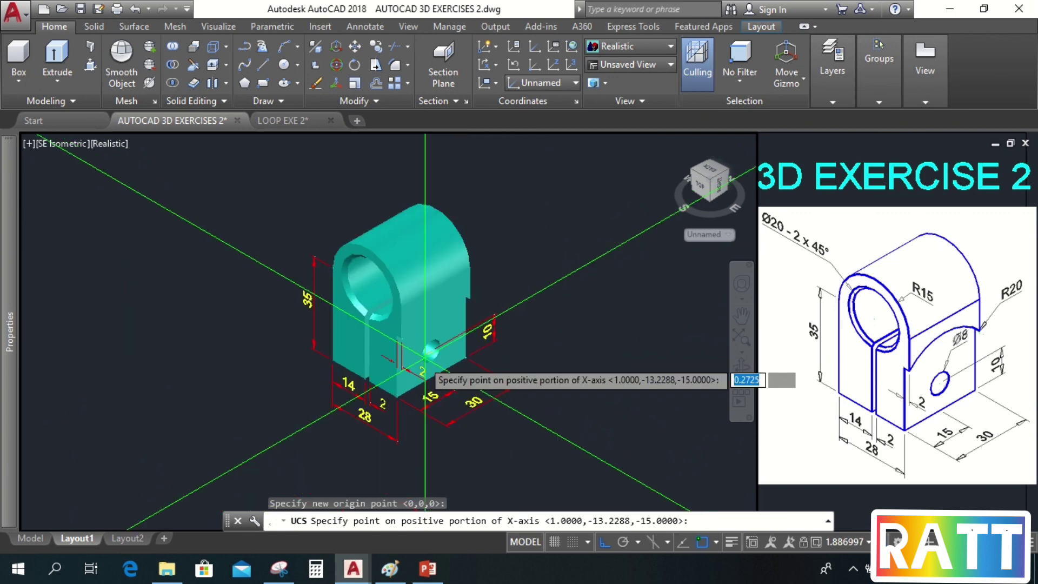
pyautogui.click(581, 264)
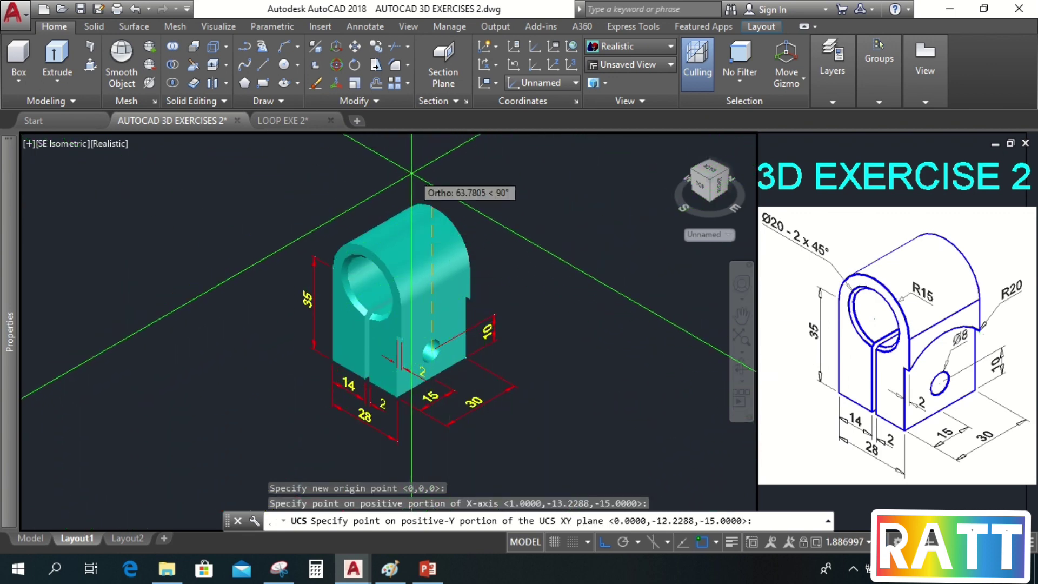
pyautogui.click(409, 168)
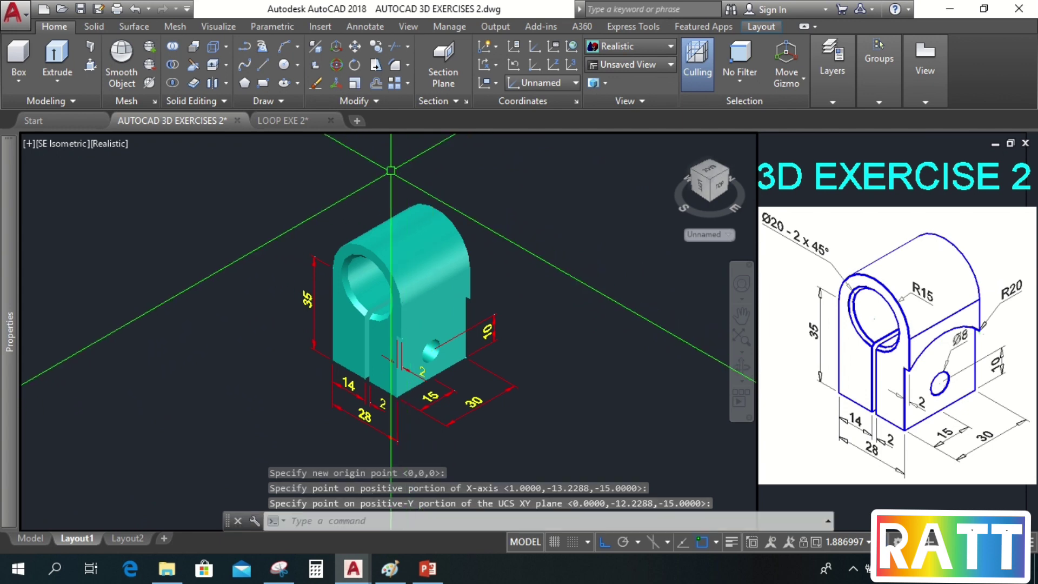
# Step: Add a Ø8 diameter dimension to the small side hole, label placed above it
pyautogui.click(358, 28)
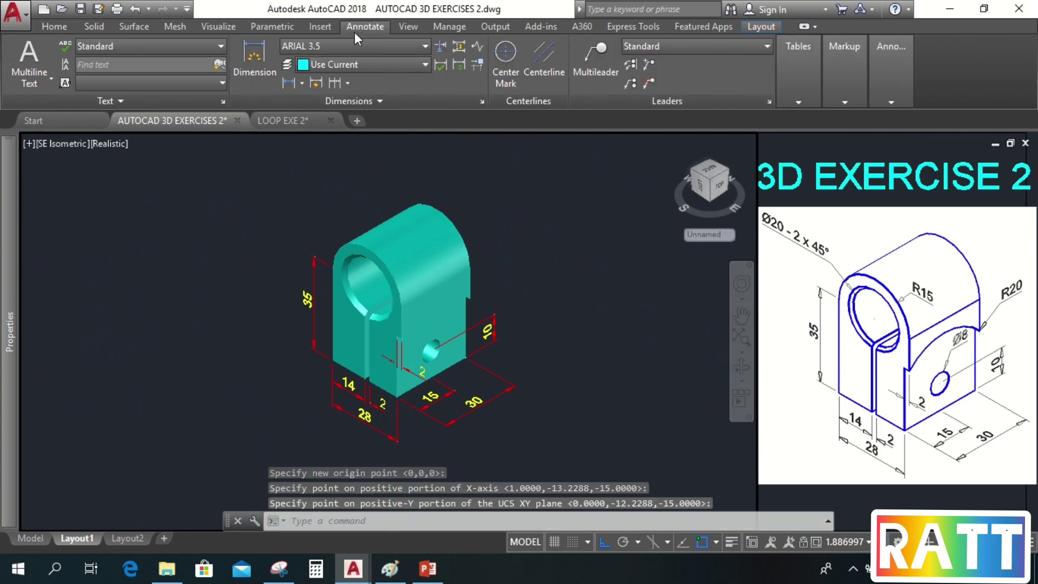
pyautogui.click(303, 83)
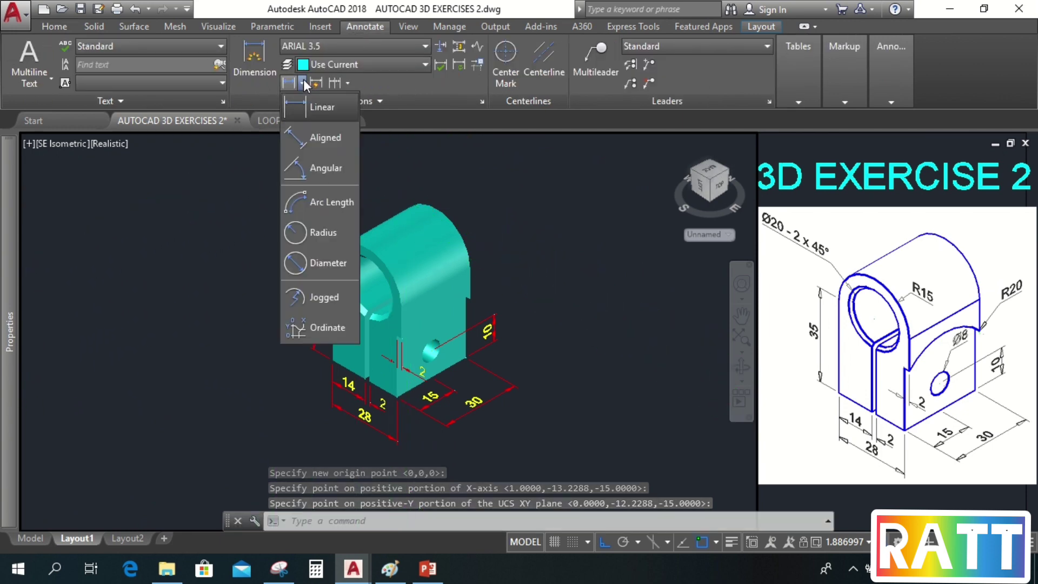
pyautogui.click(300, 263)
pyautogui.scroll(5, 435, 350)
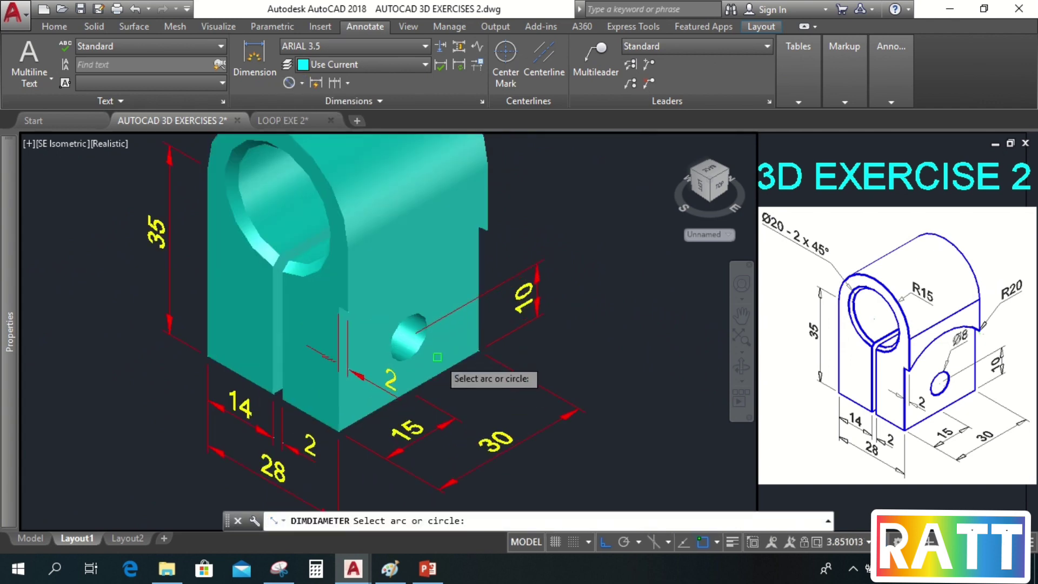
pyautogui.click(415, 315)
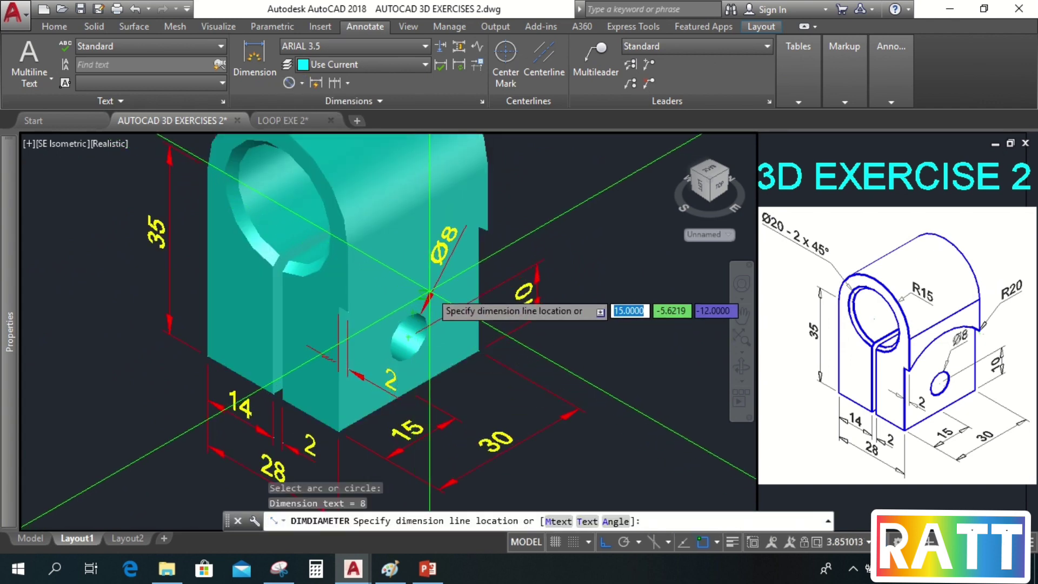
pyautogui.click(442, 262)
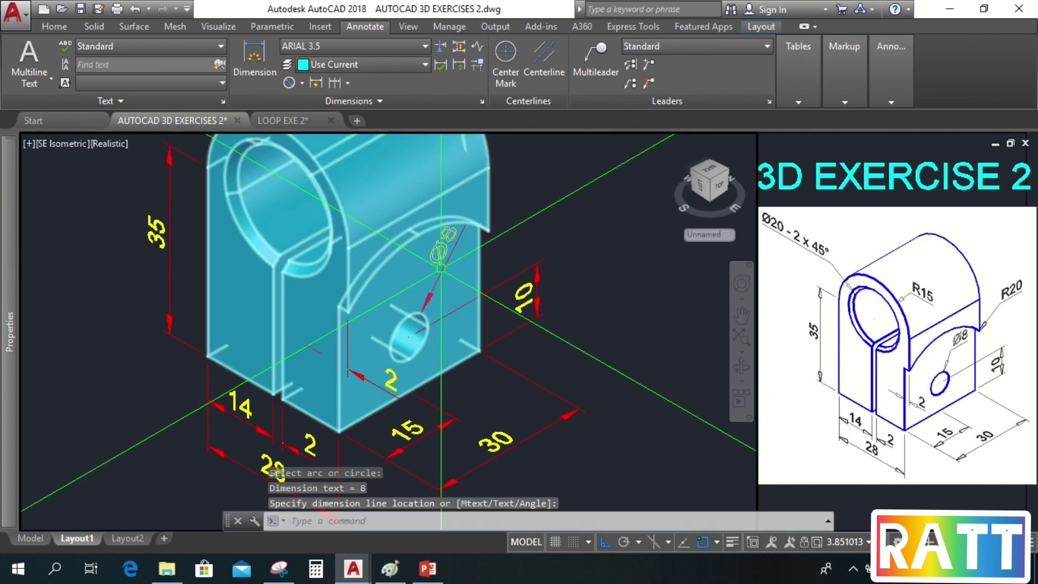
# Step: Switch the Ø8 dimension to the ARIAL 3.5 hor. dimension style
pyautogui.moveTo(14, 184)
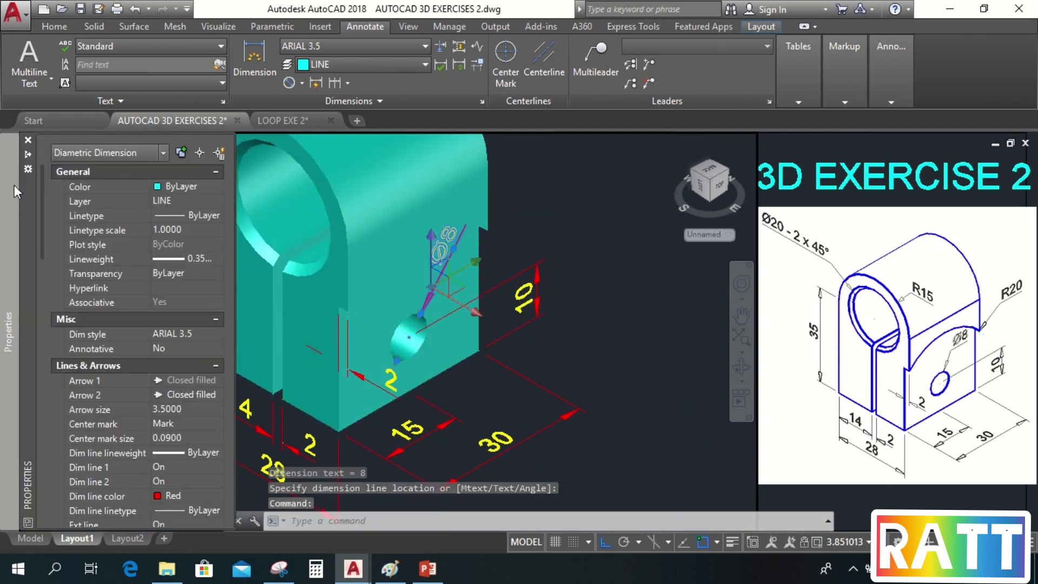
pyautogui.click(180, 333)
pyautogui.click(180, 334)
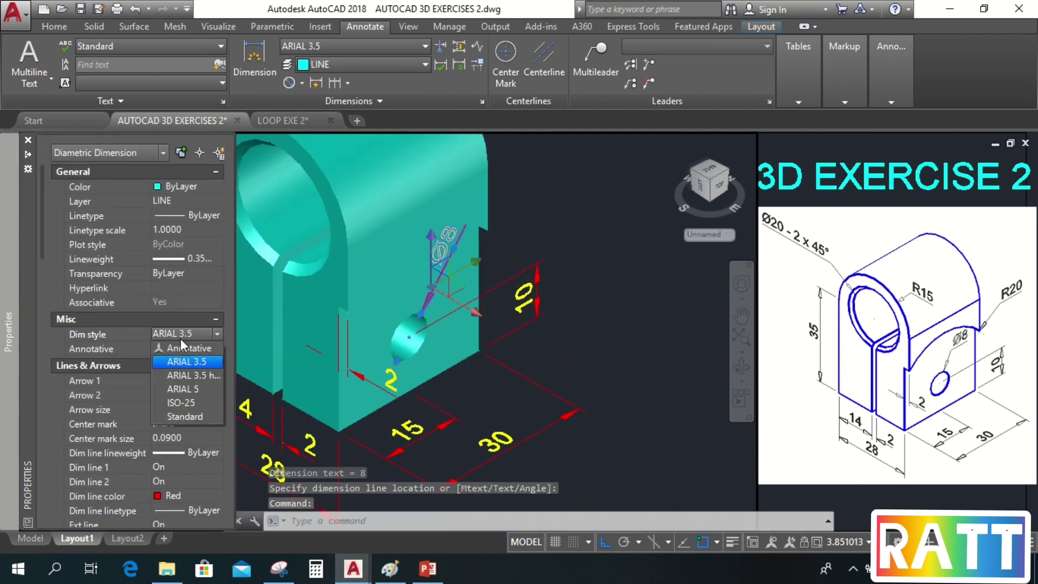
pyautogui.click(189, 375)
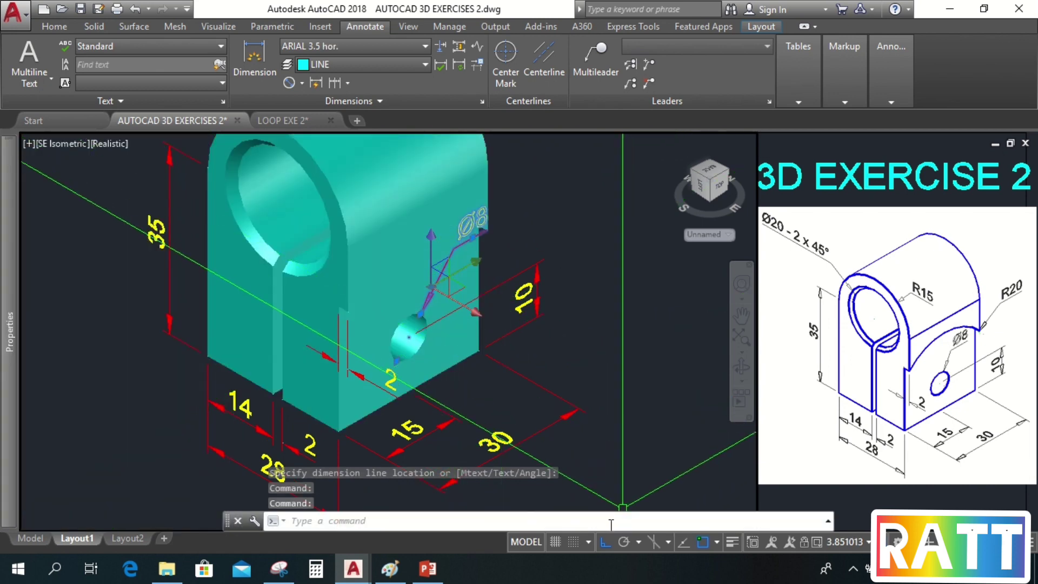
# Step: With Ortho off, try moving only the Ø8 text, cancel, and pan to recentre the bracket
pyautogui.click(601, 539)
pyautogui.click(472, 224)
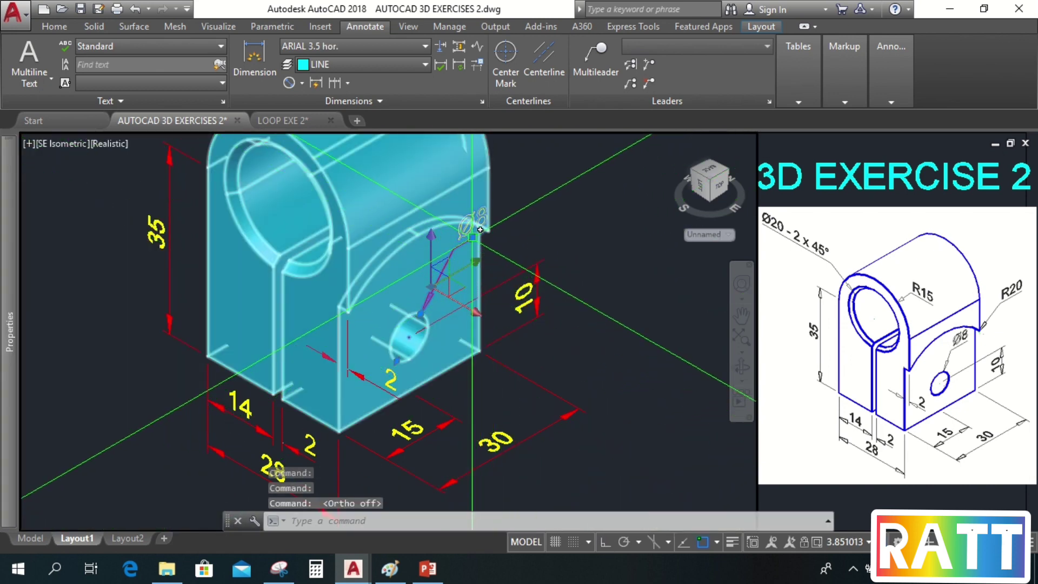
pyautogui.click(473, 235)
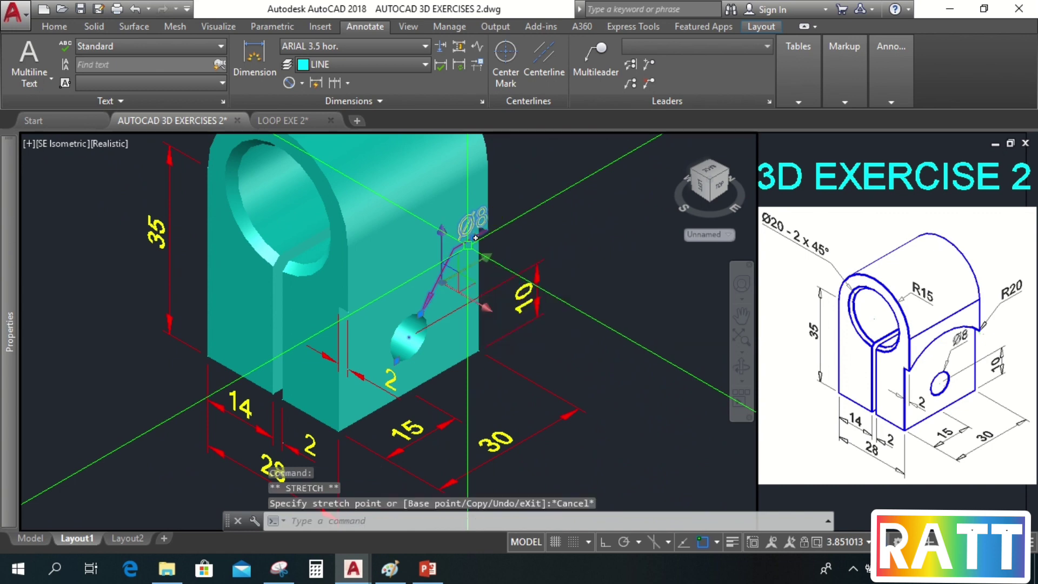
pyautogui.click(537, 304)
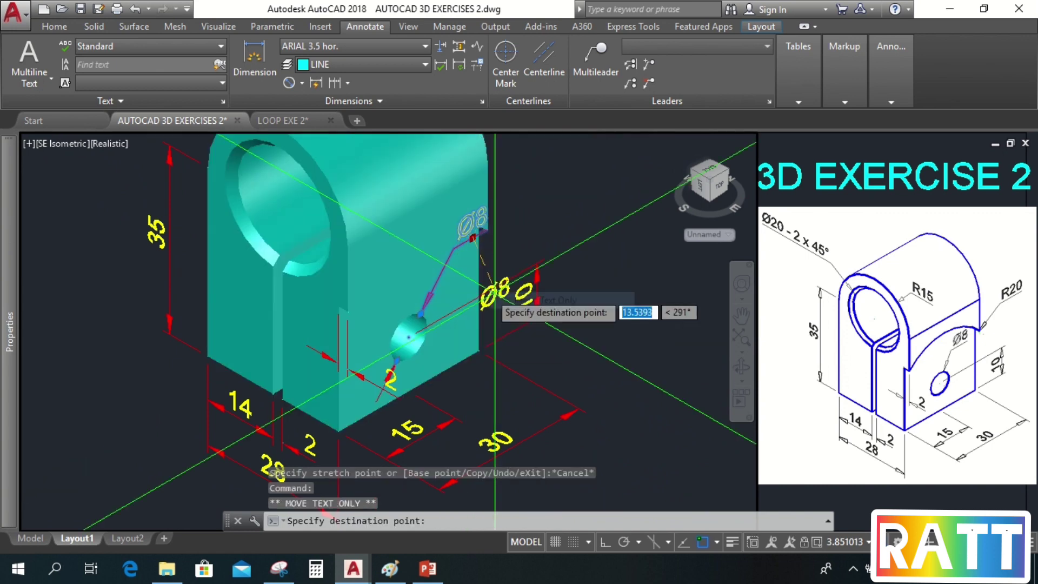
pyautogui.scroll(5, 460, 254)
pyautogui.scroll(-5, 428, 229)
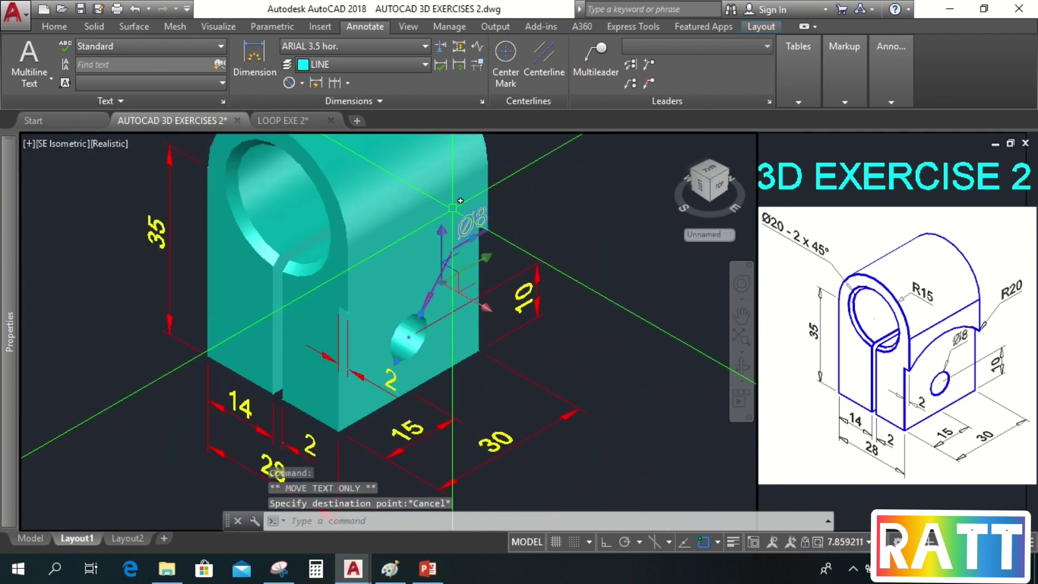
pyautogui.scroll(5, 465, 251)
pyautogui.press('Escape')
pyautogui.click(492, 222)
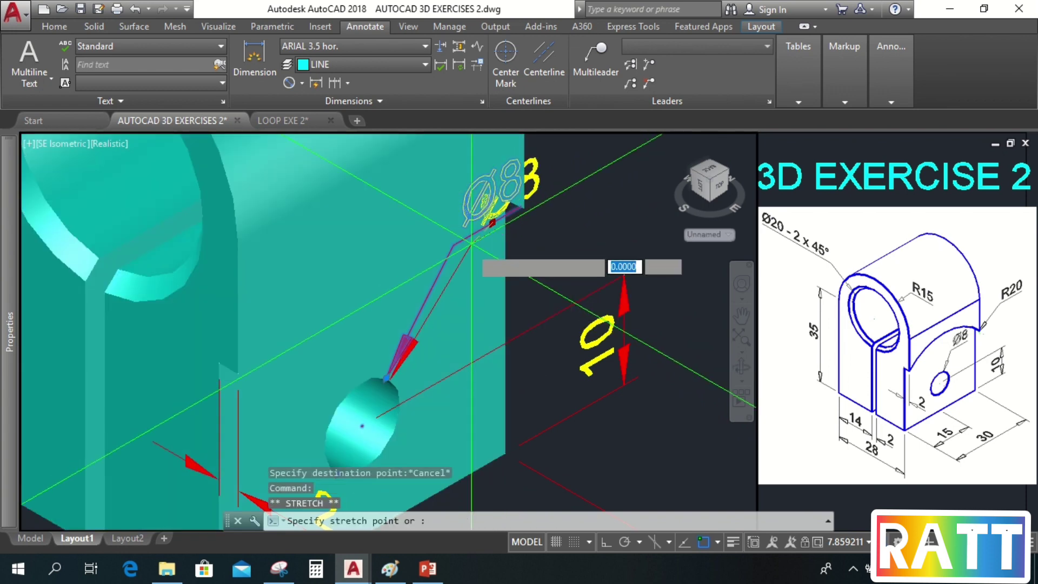
pyautogui.scroll(-5, 431, 292)
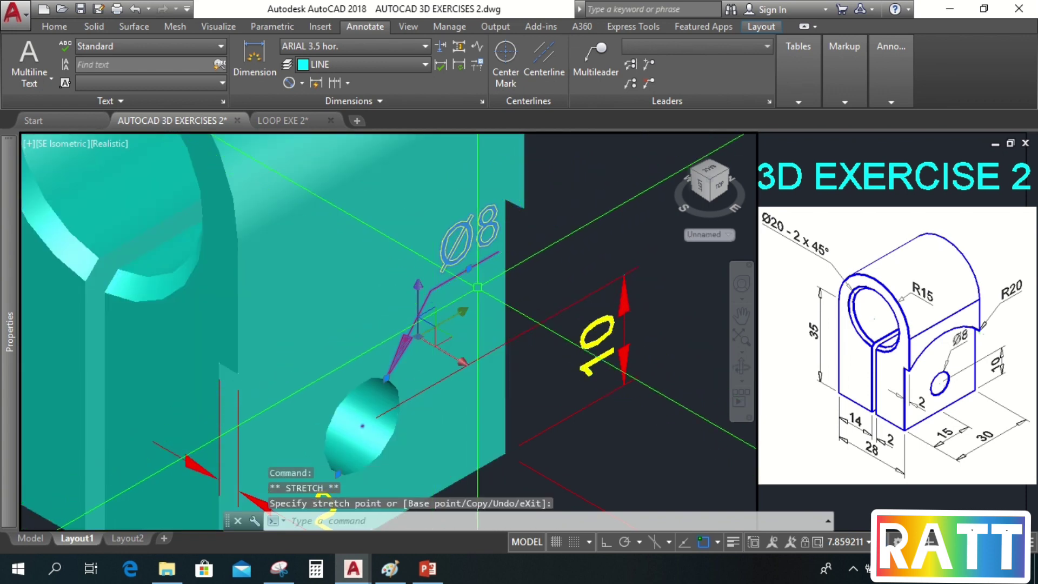
pyautogui.press('Escape')
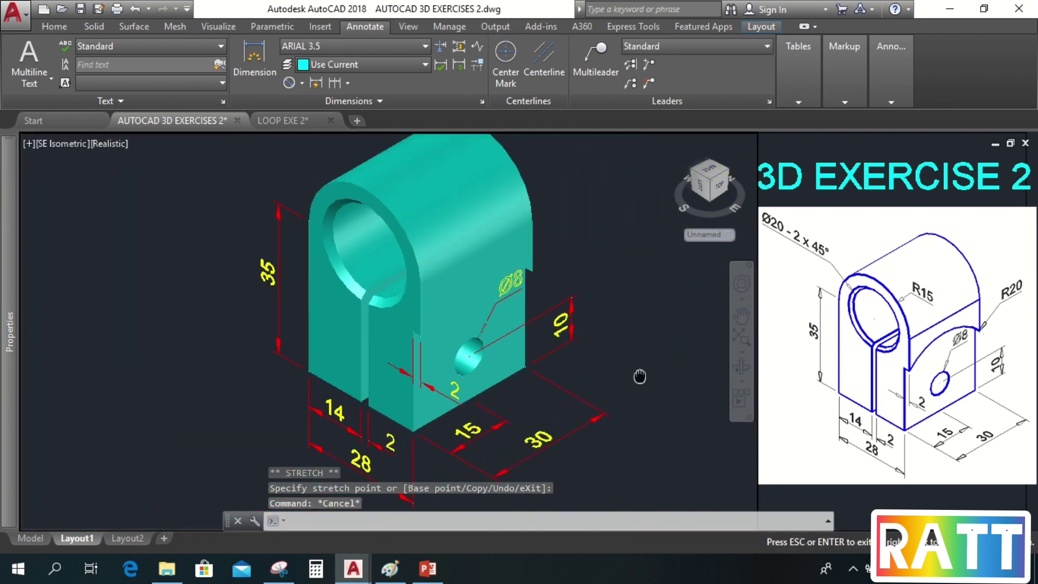
pyautogui.moveTo(639, 370); pyautogui.dragTo(578, 361, button='middle')
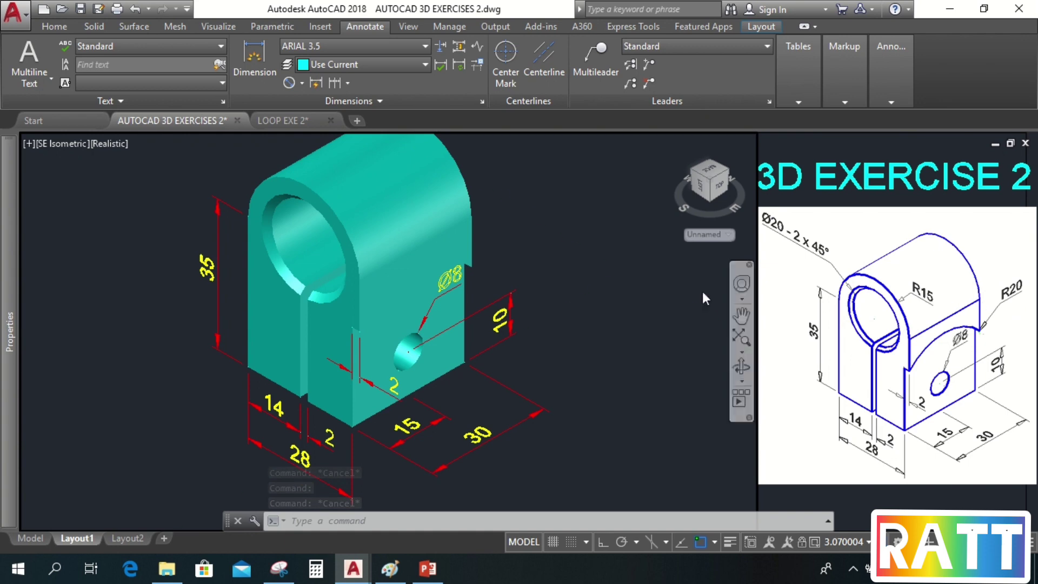
# Step: Define a 3-point UCS with origin Center-snapped to the Ø8 hole, X and Y set with Ortho on
pyautogui.click(55, 26)
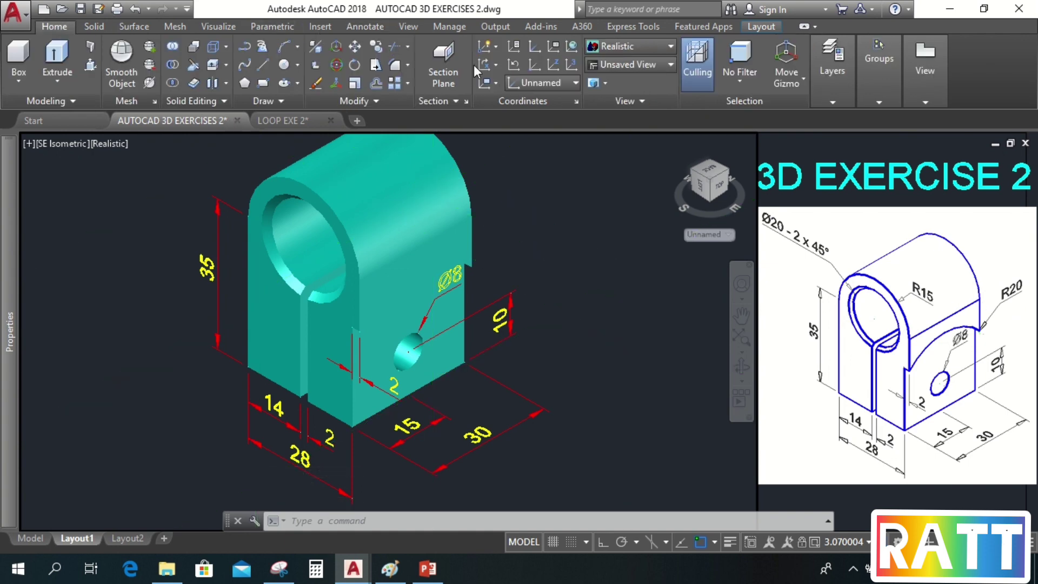
pyautogui.click(573, 65)
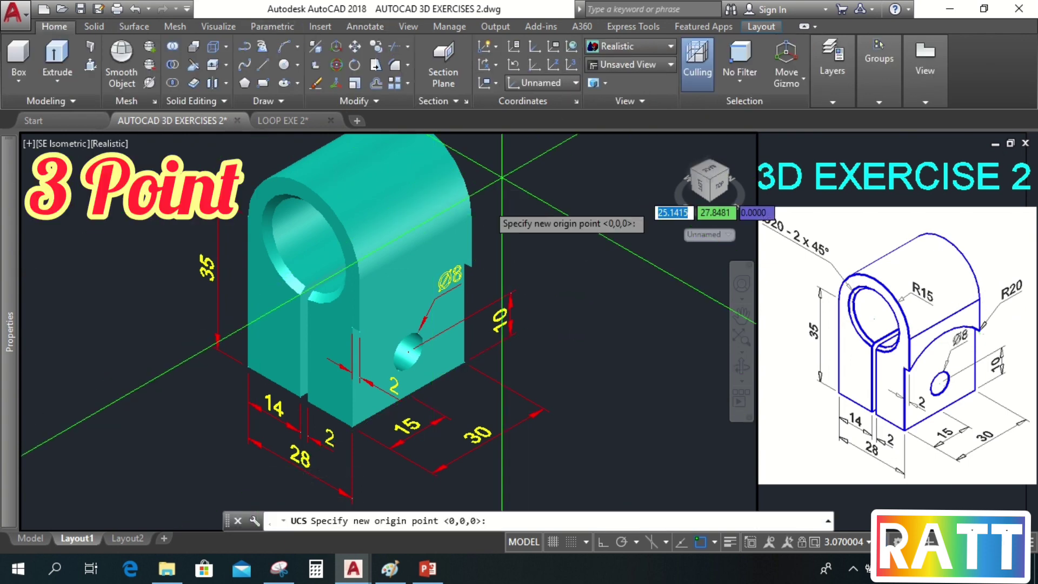
pyautogui.keyDown('shift'); pyautogui.rightClick(463, 169); pyautogui.keyUp('shift')
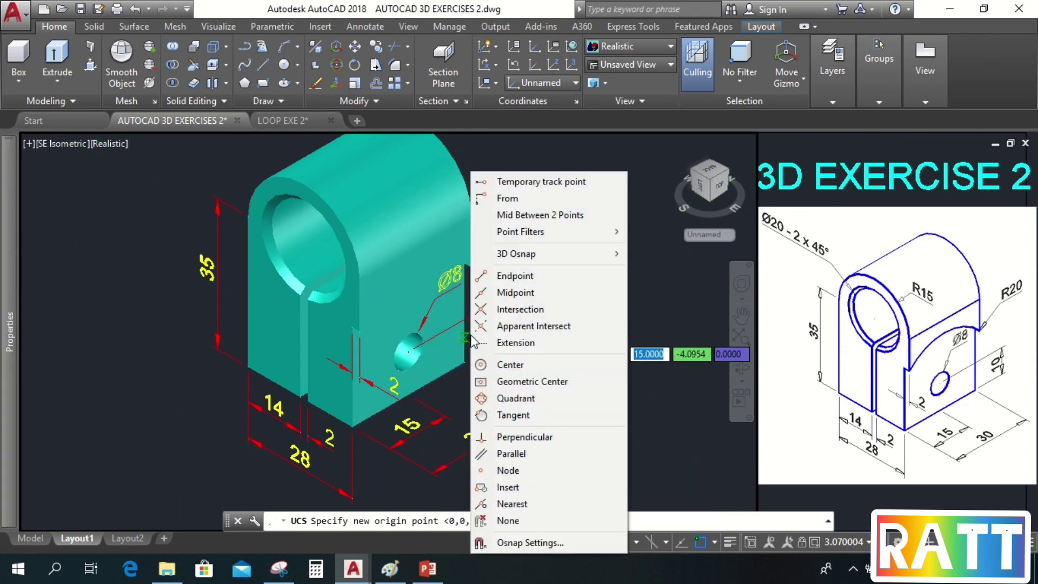
pyautogui.click(503, 365)
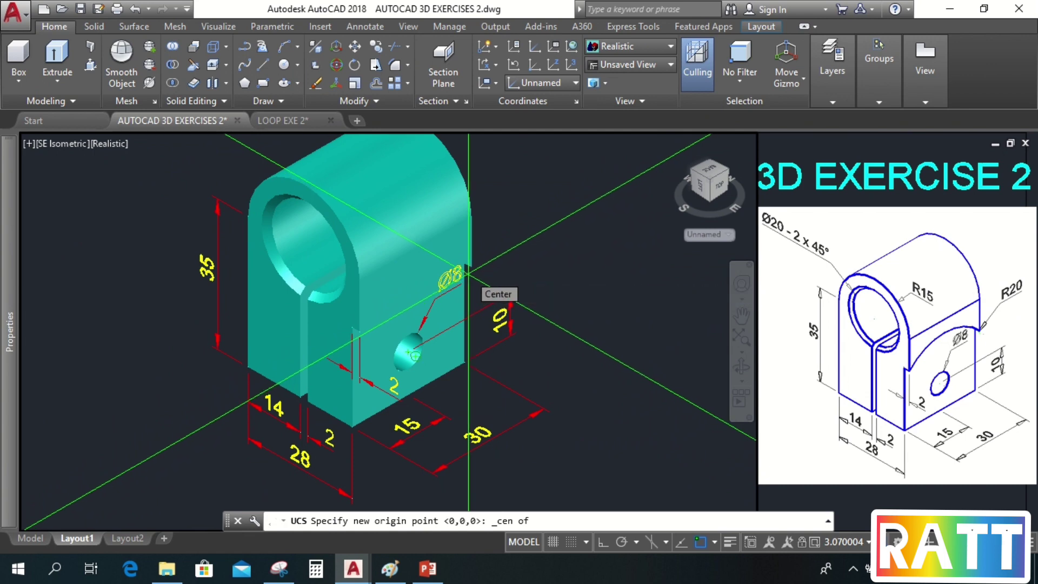
pyautogui.click(468, 274)
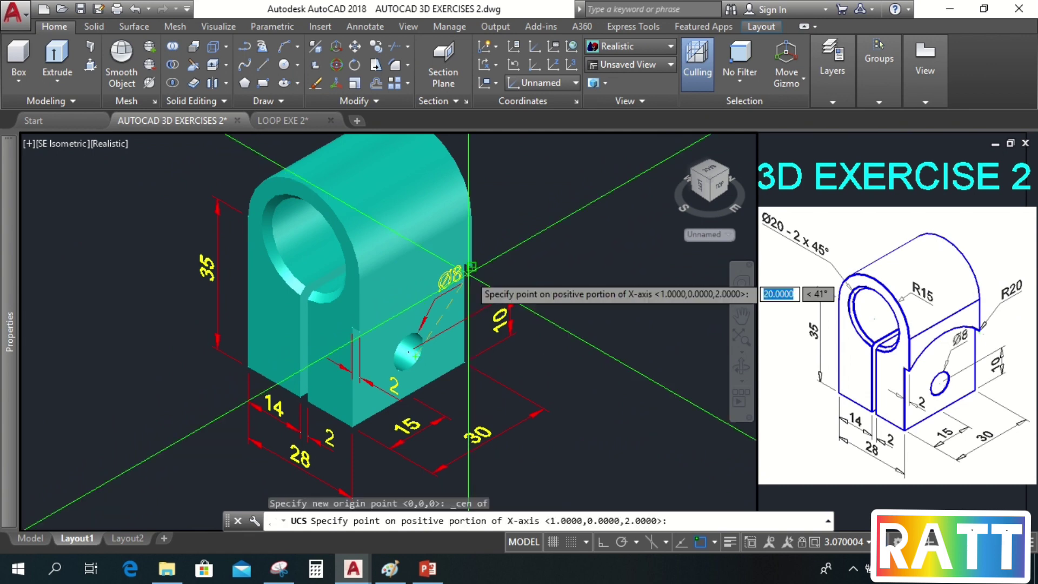
pyautogui.click(600, 541)
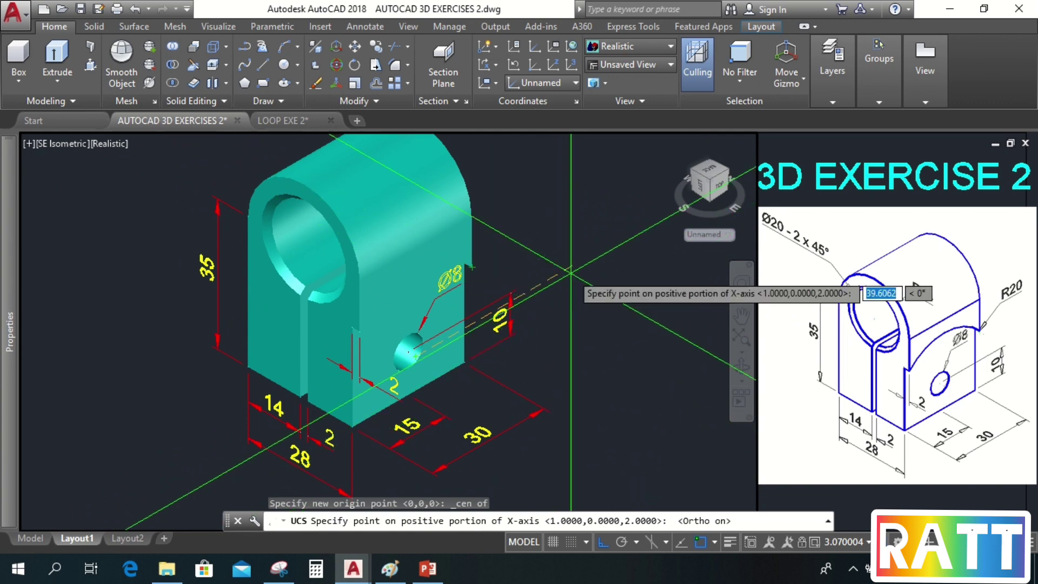
pyautogui.click(373, 184)
pyautogui.scroll(-4, 325, 187)
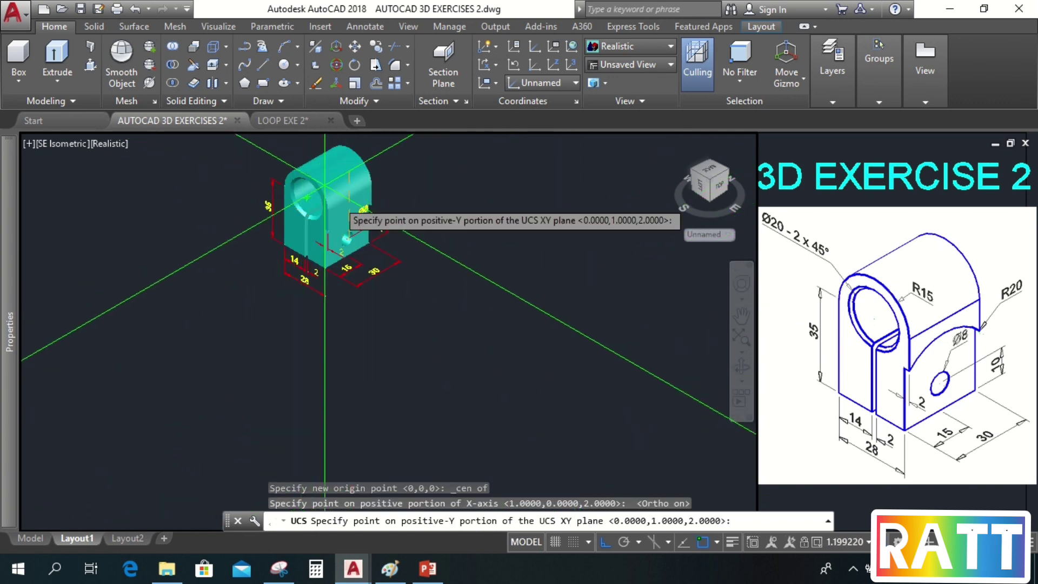
pyautogui.scroll(2, 332, 195)
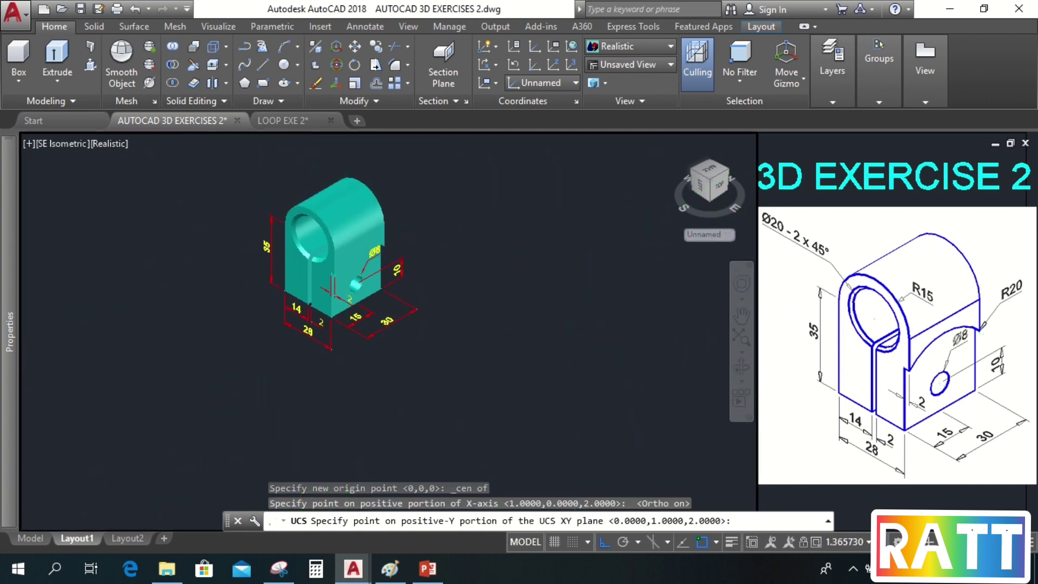
pyautogui.click(343, 271)
pyautogui.scroll(4, 393, 227)
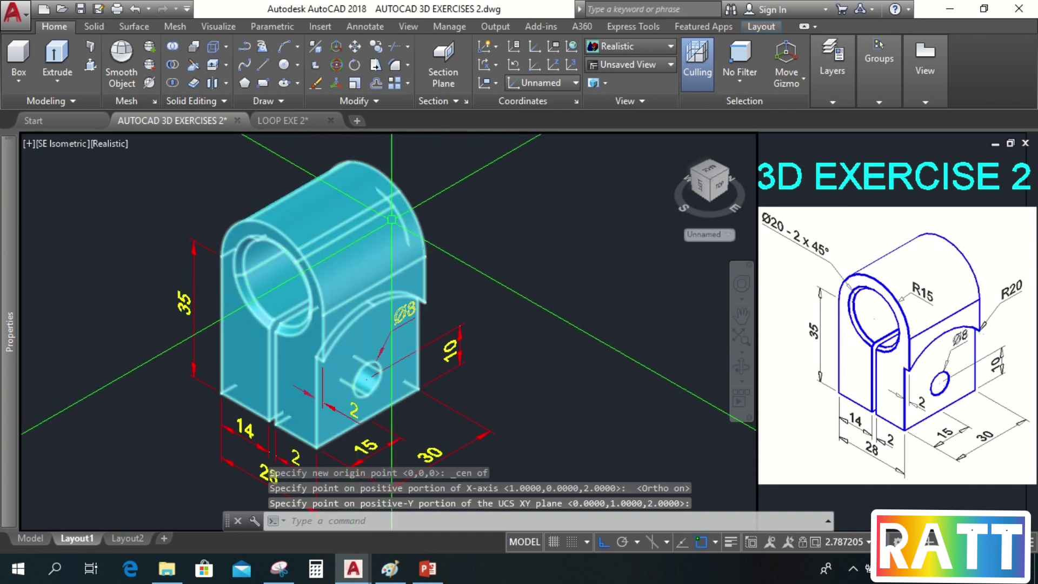
# Step: Add an R20 radius dimension to the rounded top arc
pyautogui.click(364, 26)
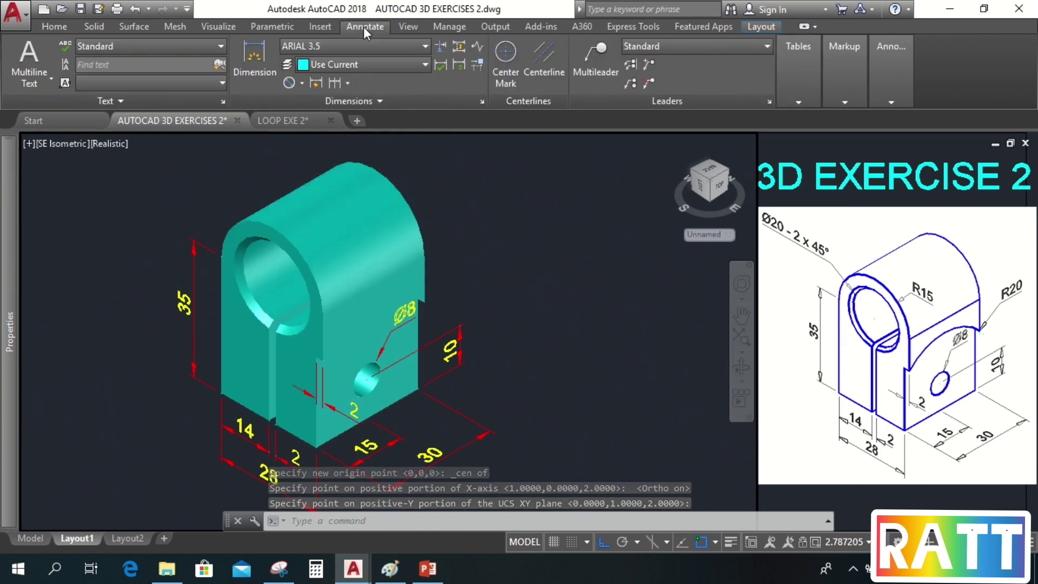
pyautogui.click(301, 83)
pyautogui.click(306, 231)
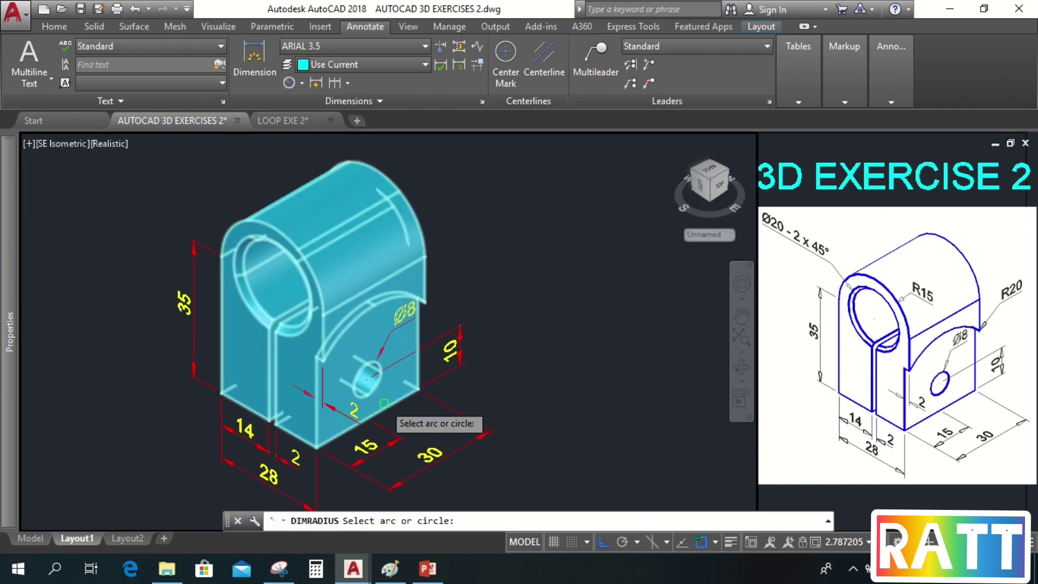
pyautogui.click(396, 297)
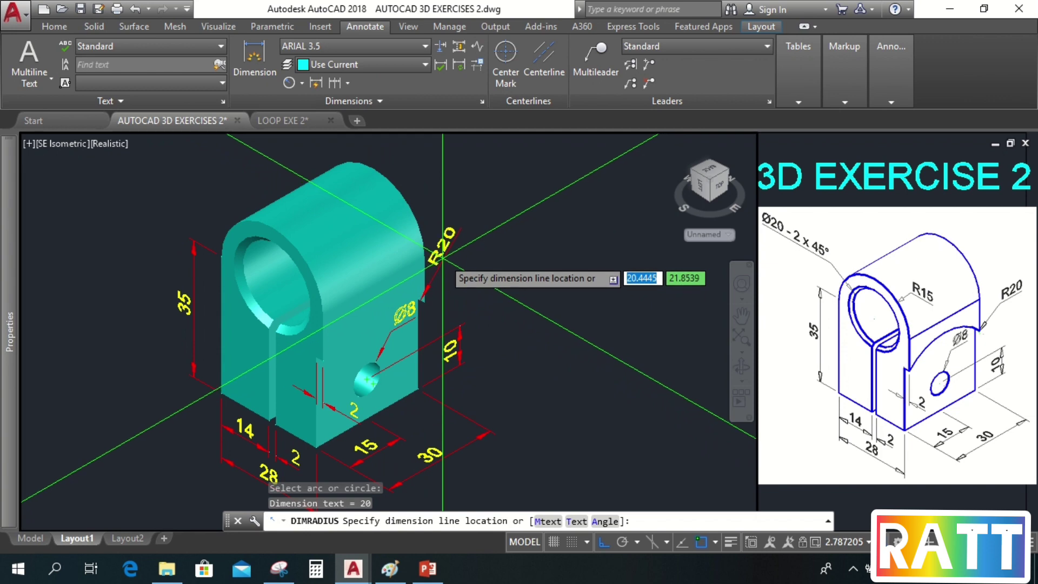
pyautogui.click(437, 273)
# Step: Switch the R20 dimension to the ARIAL 3.5 hor. dimension style
pyautogui.click(442, 250)
pyautogui.moveTo(9, 295)
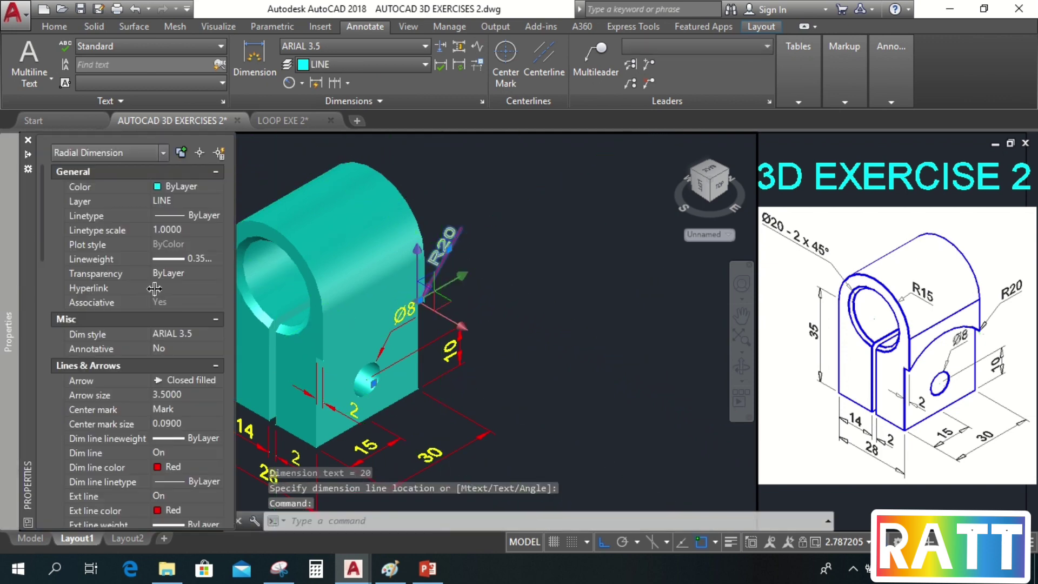
pyautogui.click(166, 333)
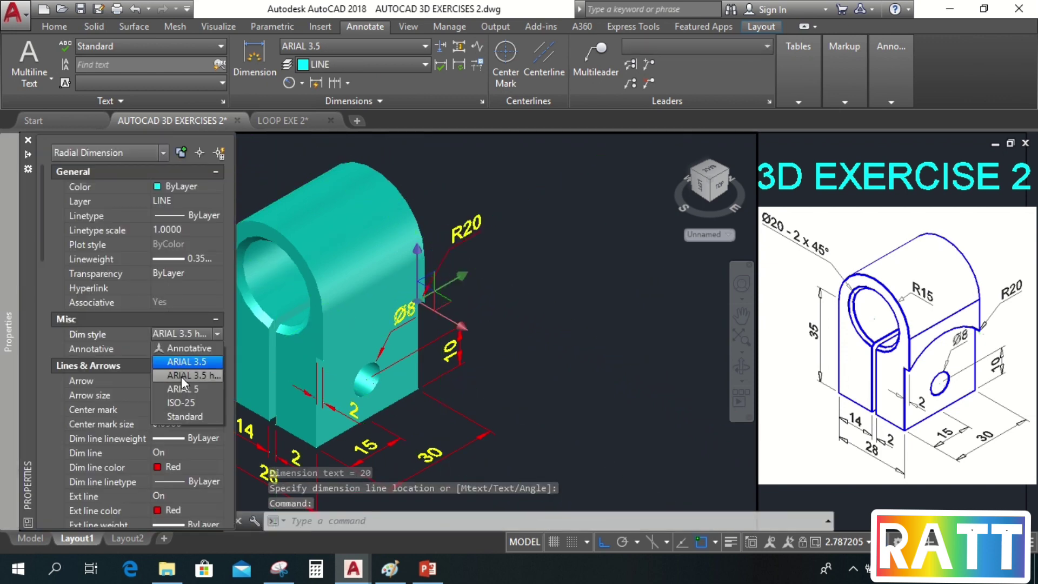
pyautogui.click(180, 376)
pyautogui.scroll(2, 414, 279)
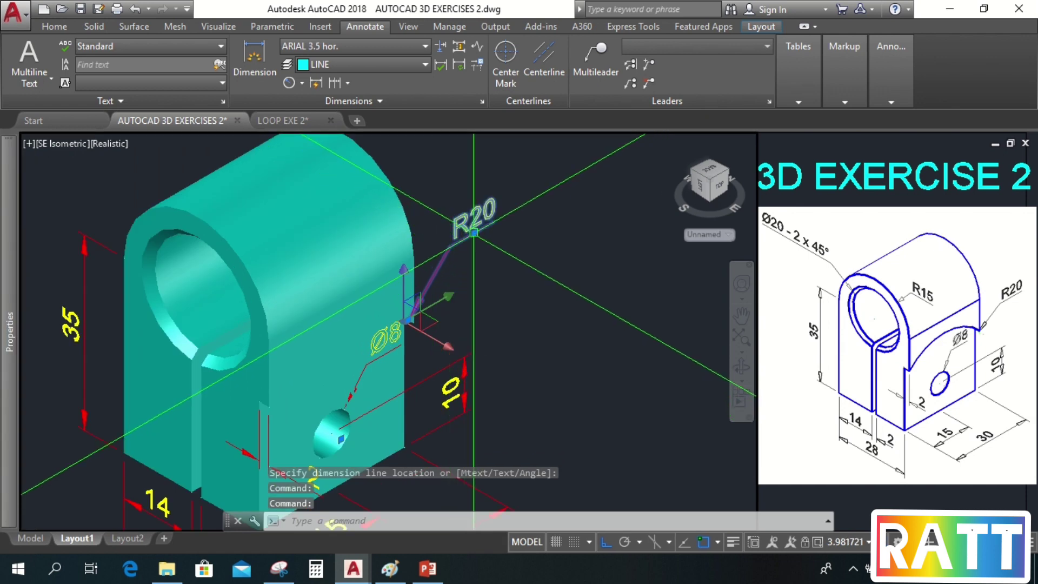
# Step: Reposition the R20 label to its new spot and deselect it
pyautogui.click(406, 273)
pyautogui.press('Down')
pyautogui.click(525, 319)
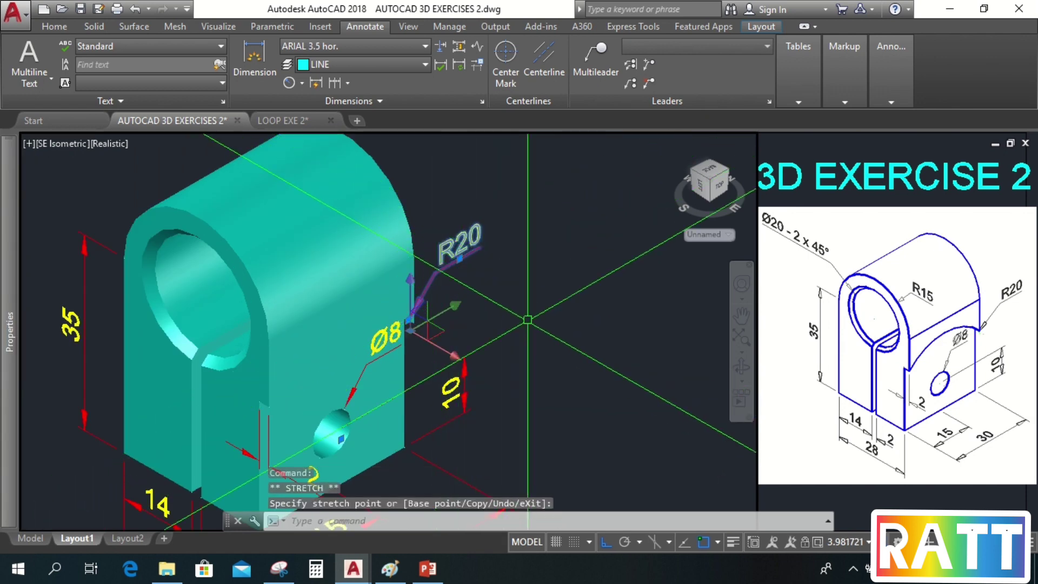
pyautogui.press('Escape')
pyautogui.press('Escape')
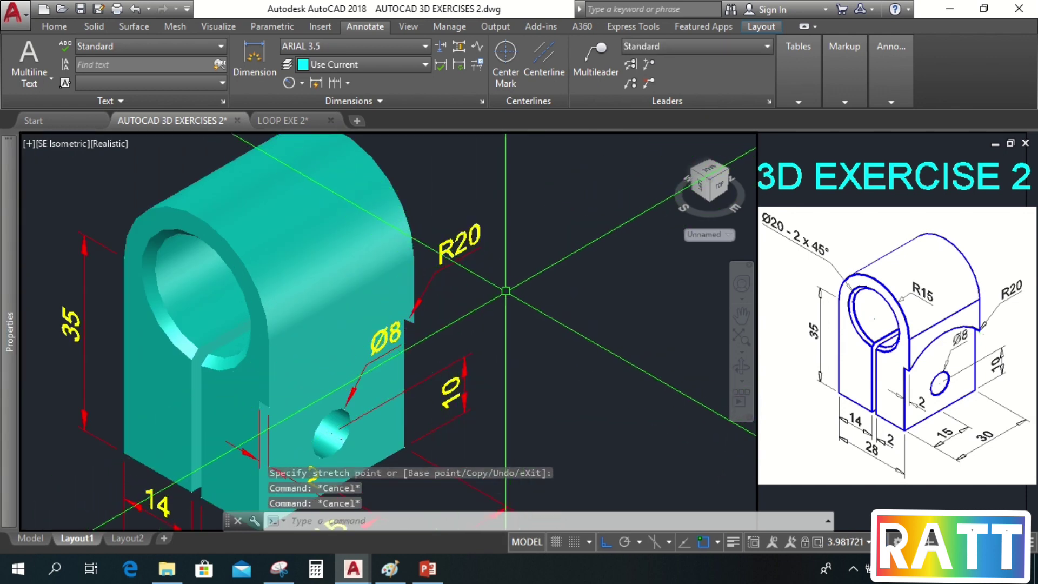
pyautogui.scroll(-4, 508, 308)
pyautogui.scroll(2, 538, 324)
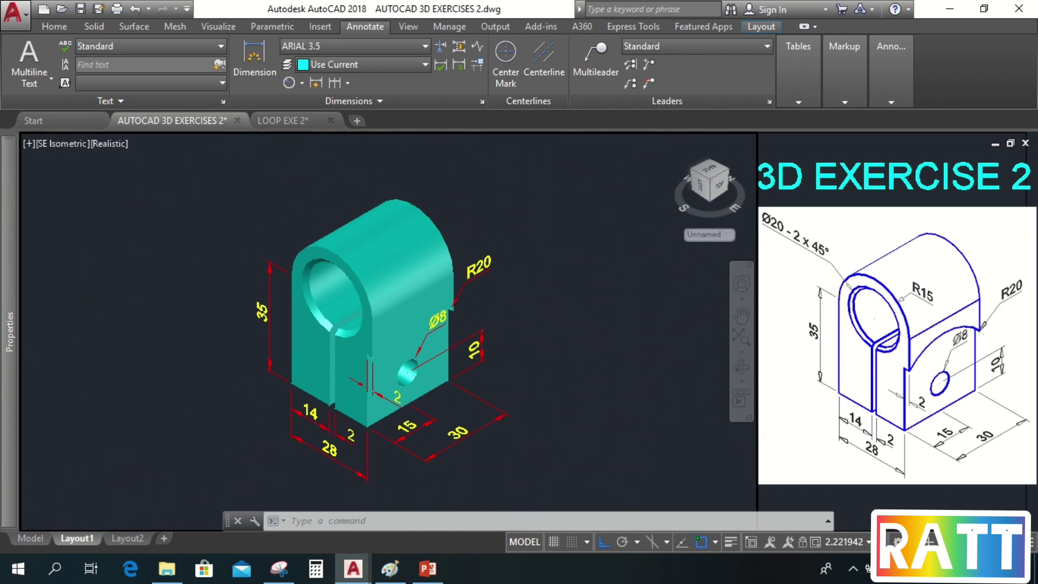
# Step: Define a 3-point UCS on the bracket from origin, X and positive-Y picks
pyautogui.click(53, 27)
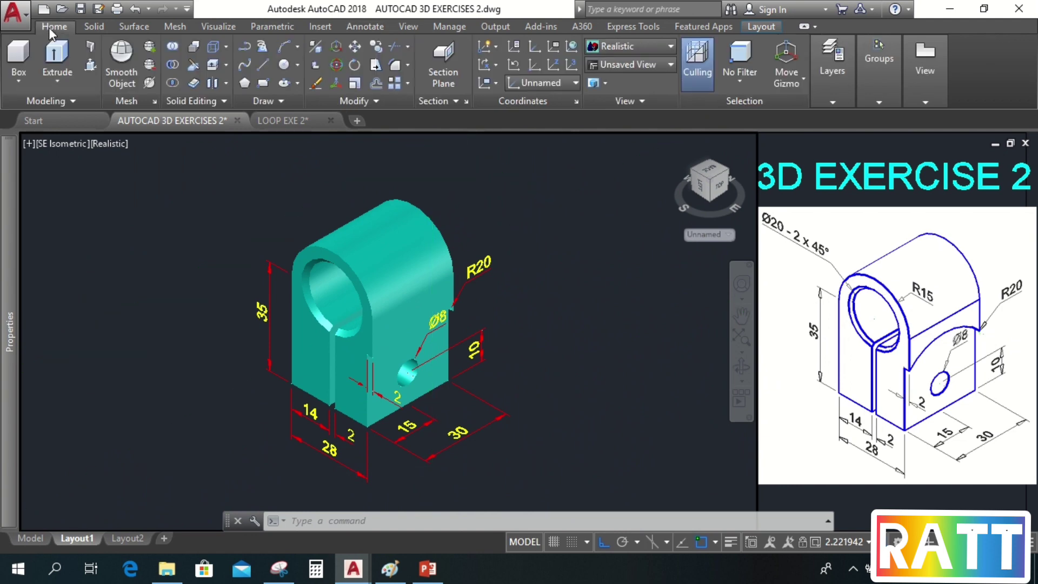
pyautogui.click(573, 65)
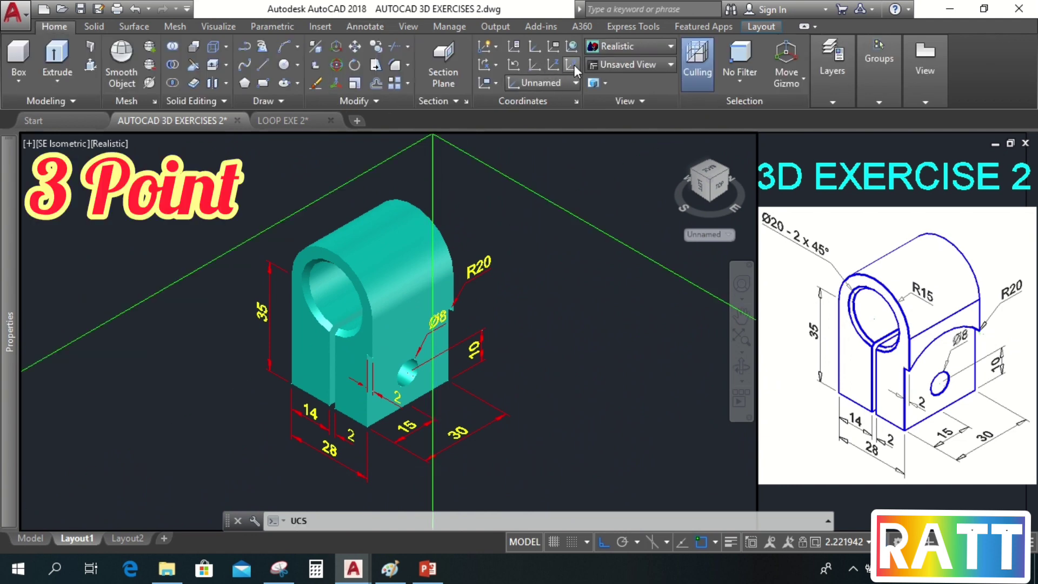
pyautogui.click(331, 297)
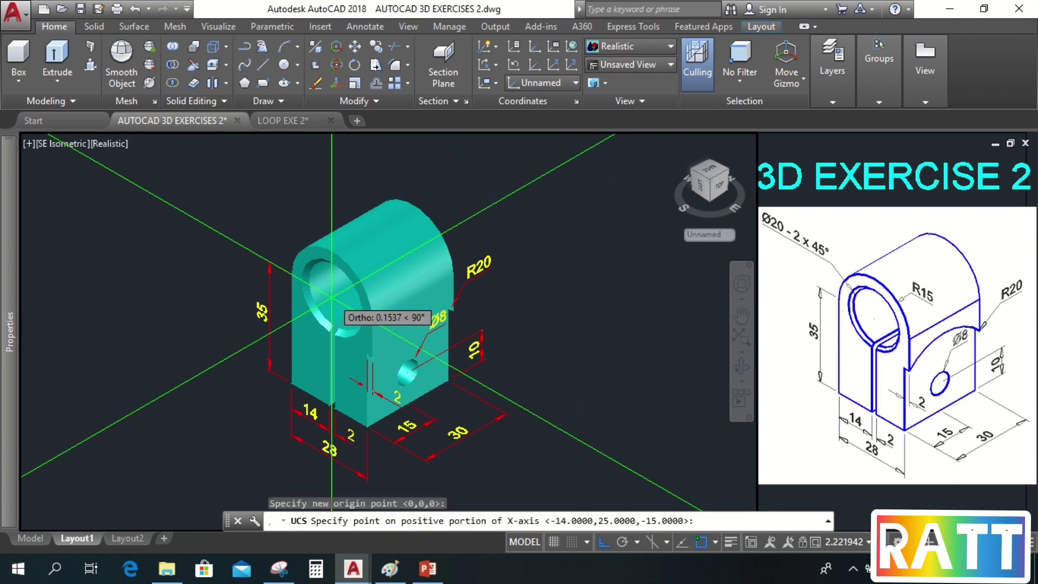
pyautogui.click(581, 371)
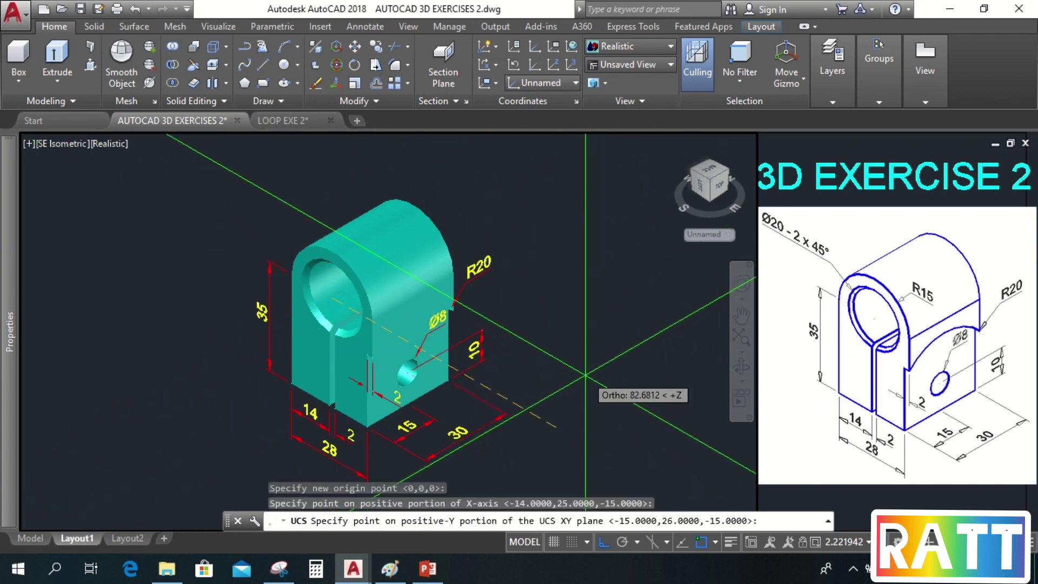
pyautogui.click(334, 178)
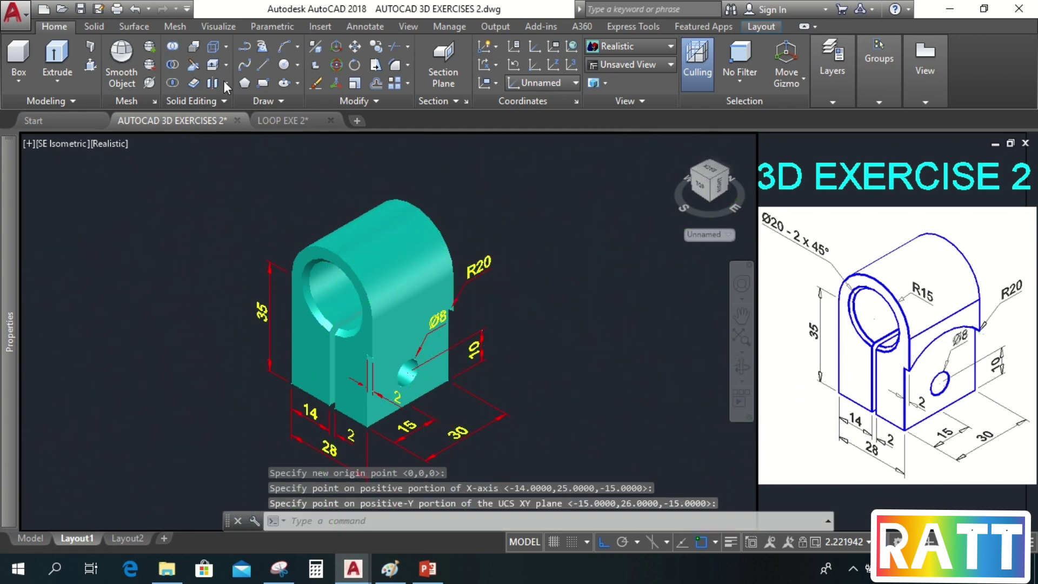
pyautogui.click(364, 27)
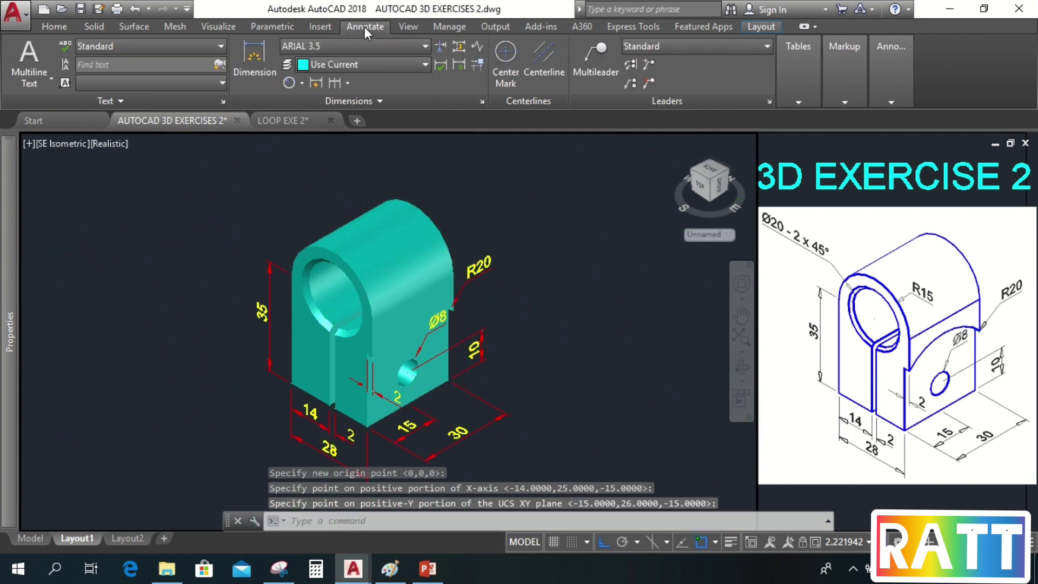
# Step: Add an R15 radius dimension to the large hole
pyautogui.click(290, 83)
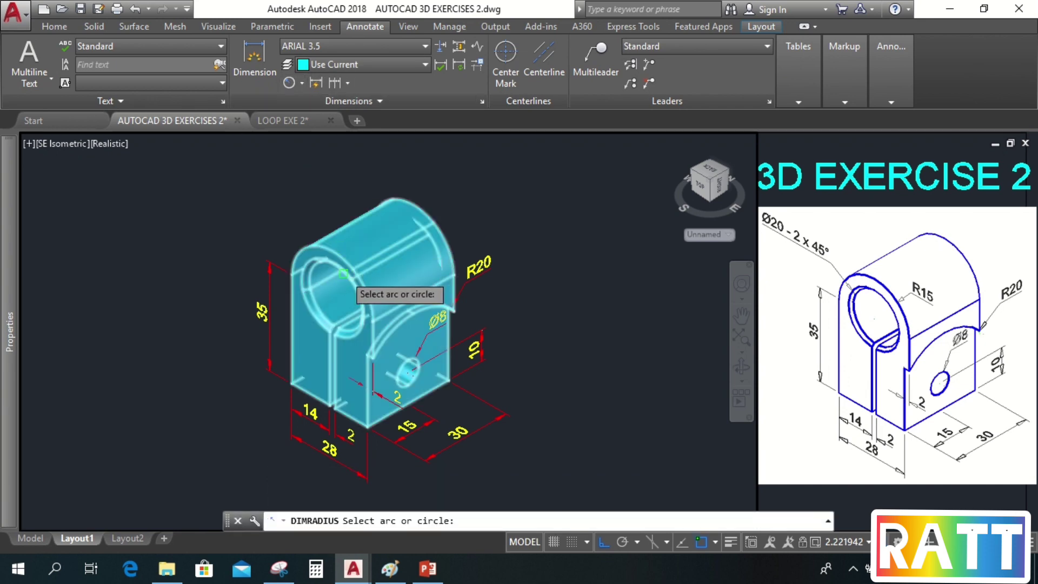
pyautogui.click(343, 262)
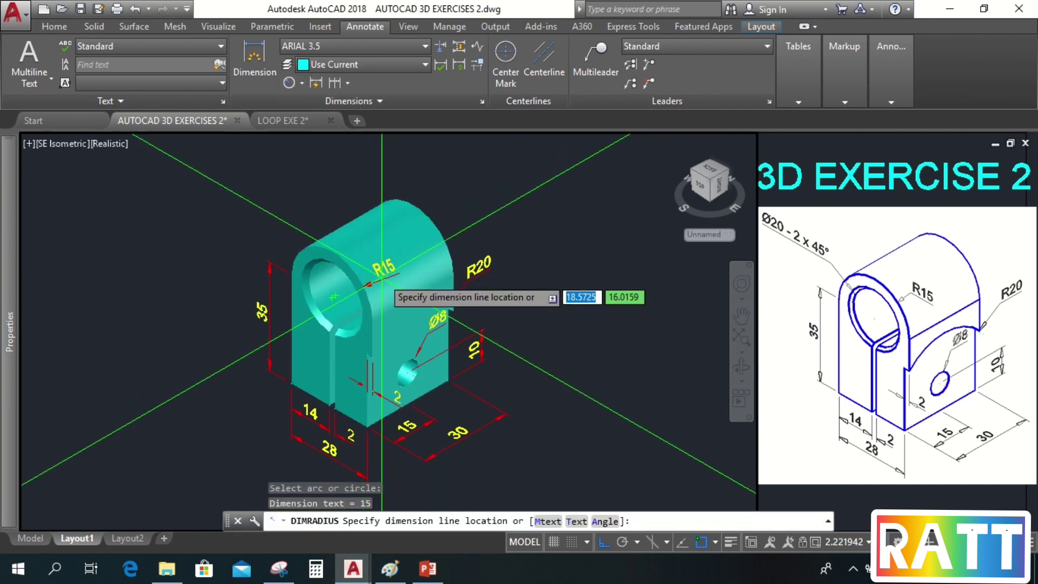
pyautogui.click(382, 278)
# Step: Switch the R15 dimension to the ARIAL 3.5 hor. dimension style
pyautogui.click(379, 281)
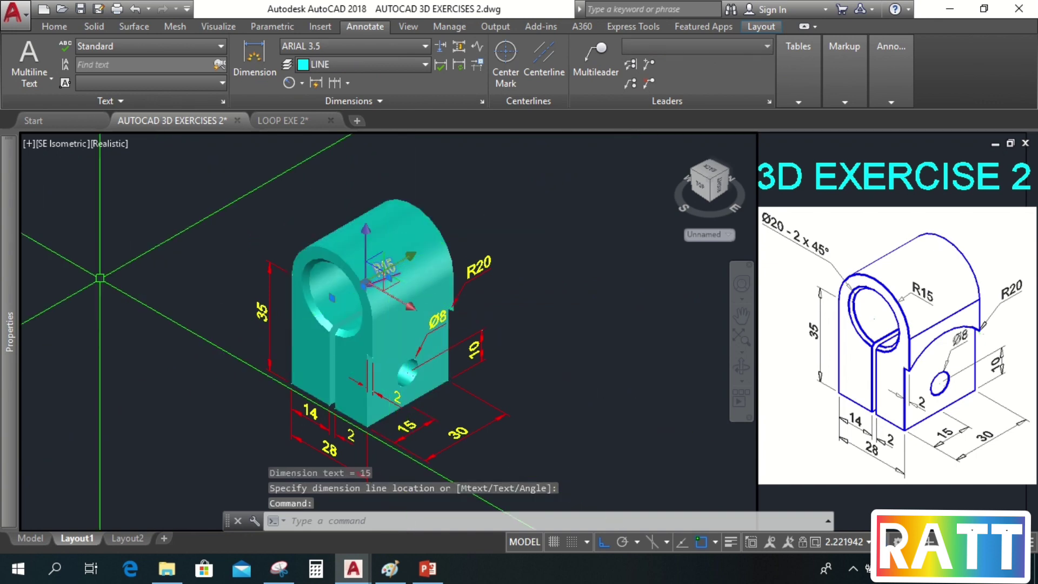
pyautogui.moveTo(15, 291)
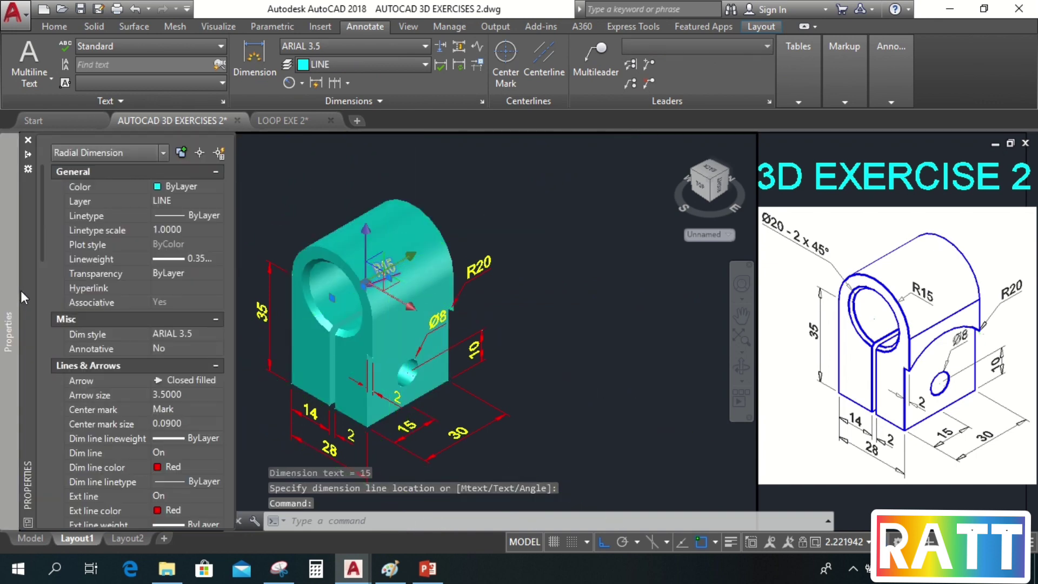
pyautogui.click(160, 332)
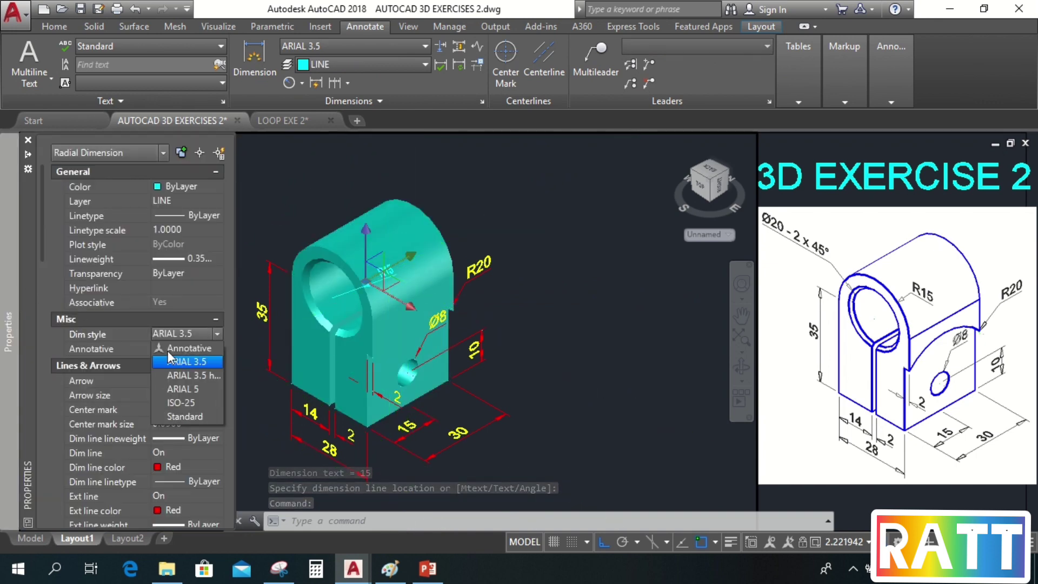
pyautogui.click(185, 374)
pyautogui.press('Escape')
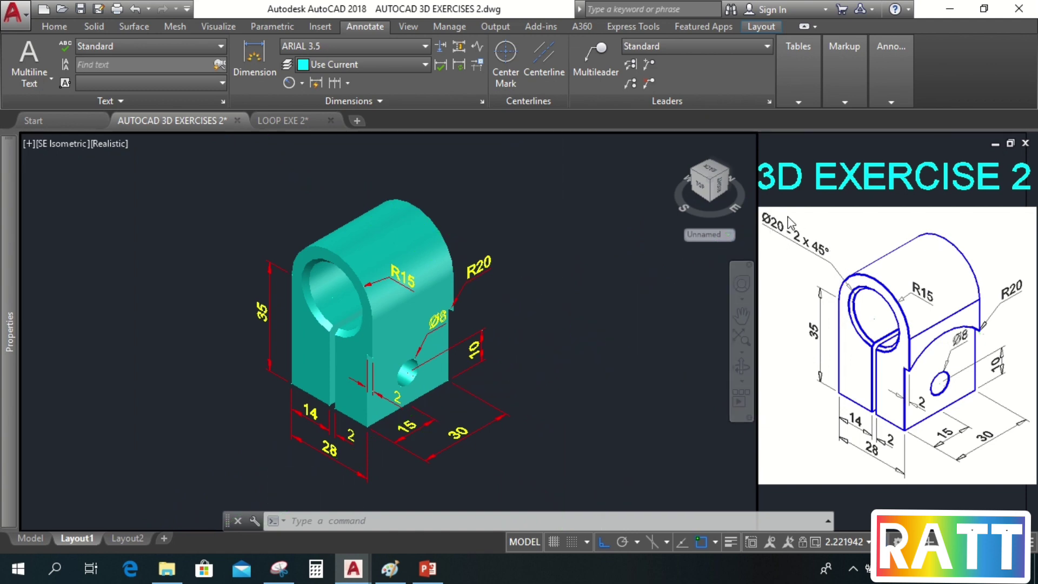
pyautogui.click(55, 26)
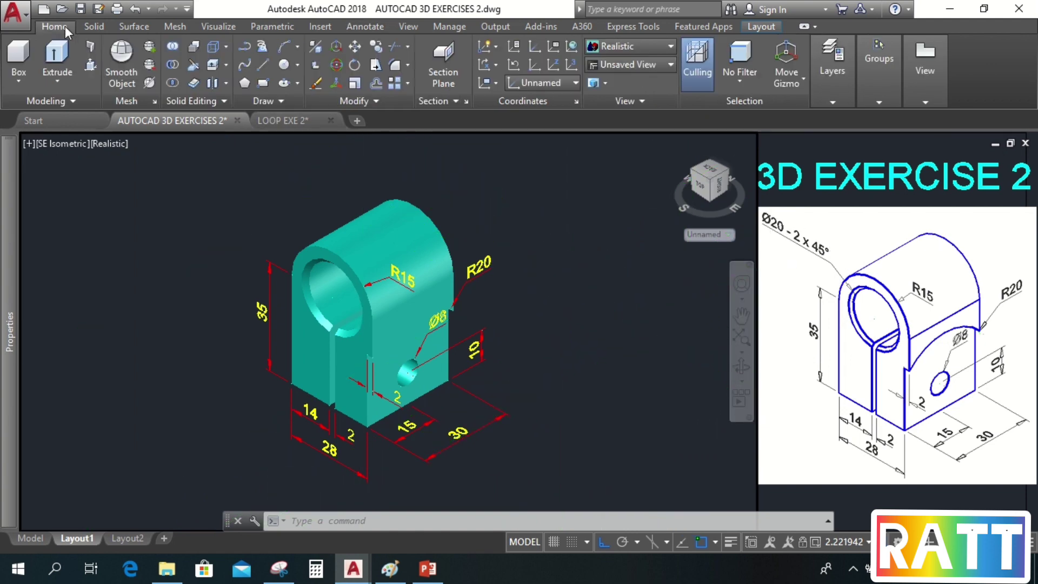
# Step: Define a 3-point UCS with its origin at the large hole's centre
pyautogui.click(572, 66)
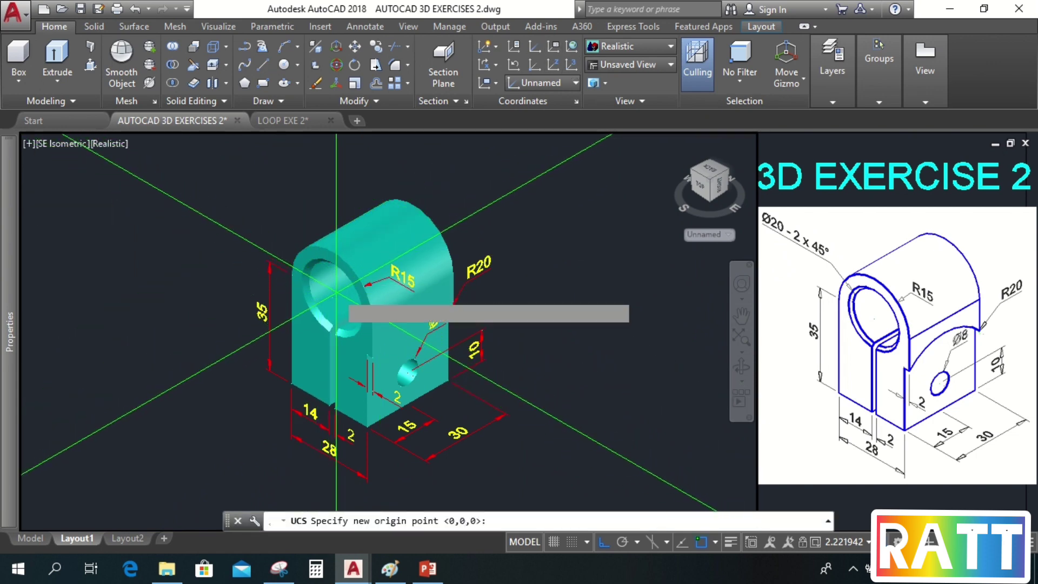
pyautogui.click(334, 294)
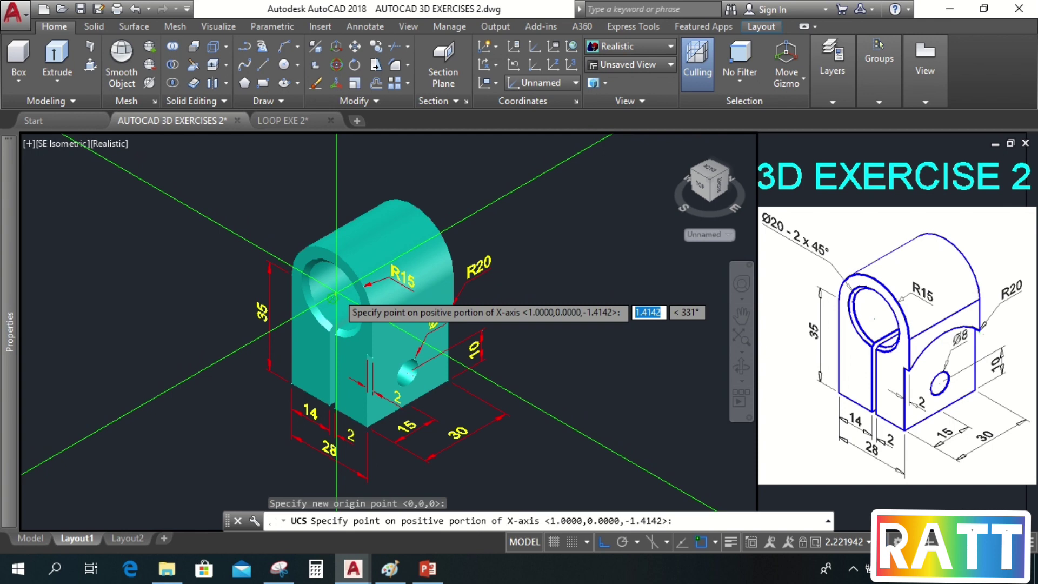
pyautogui.click(545, 381)
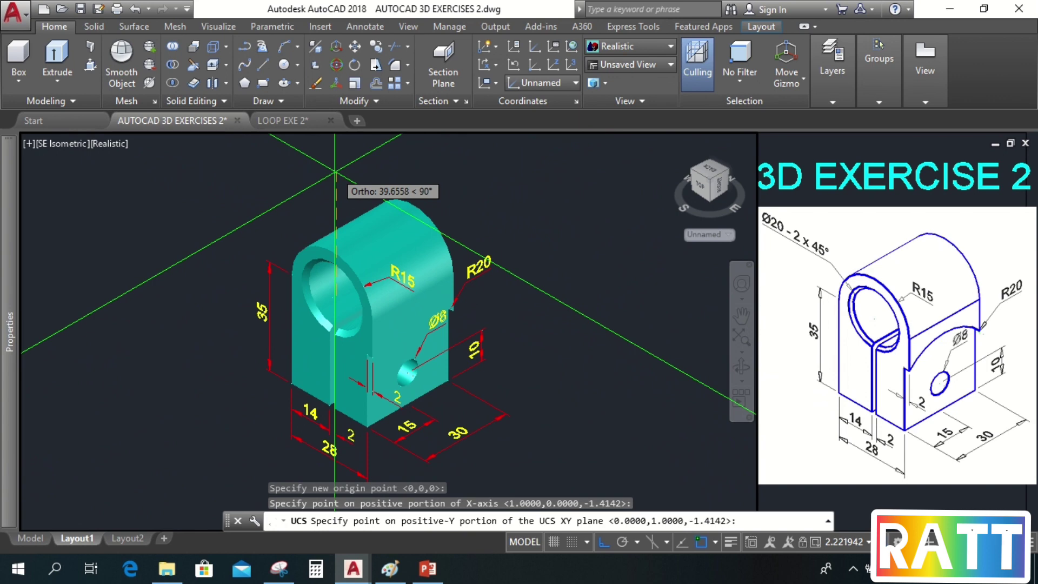
pyautogui.click(335, 172)
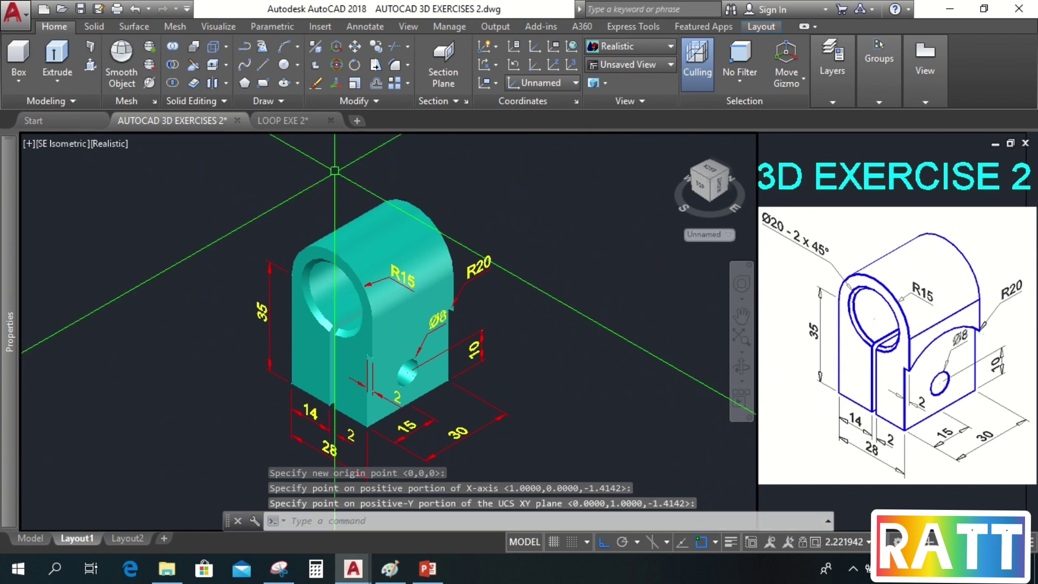
pyautogui.click(359, 24)
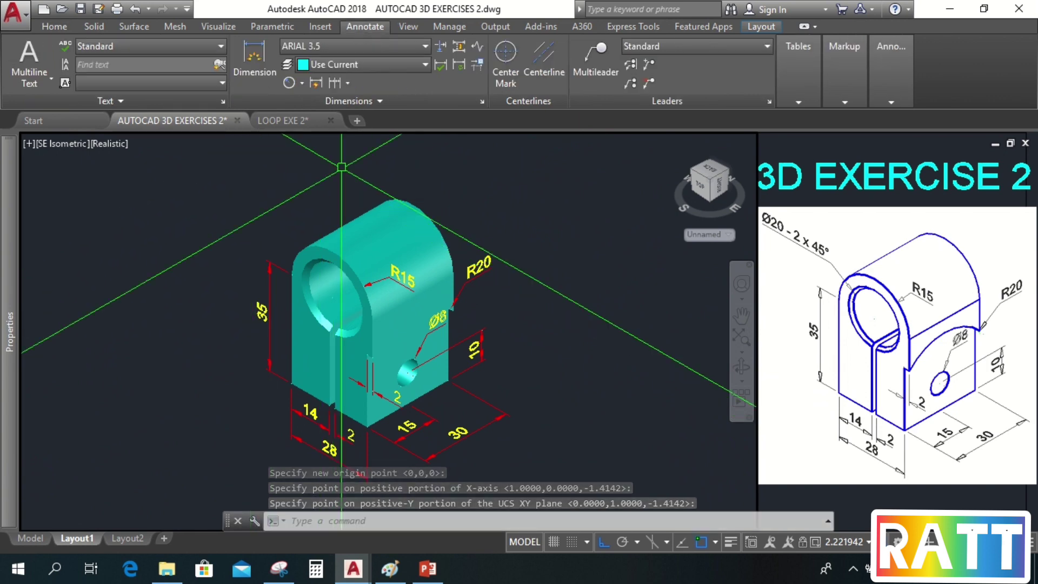
# Step: Add a Ø20 diameter dimension to the large hole
pyautogui.click(301, 82)
pyautogui.click(306, 264)
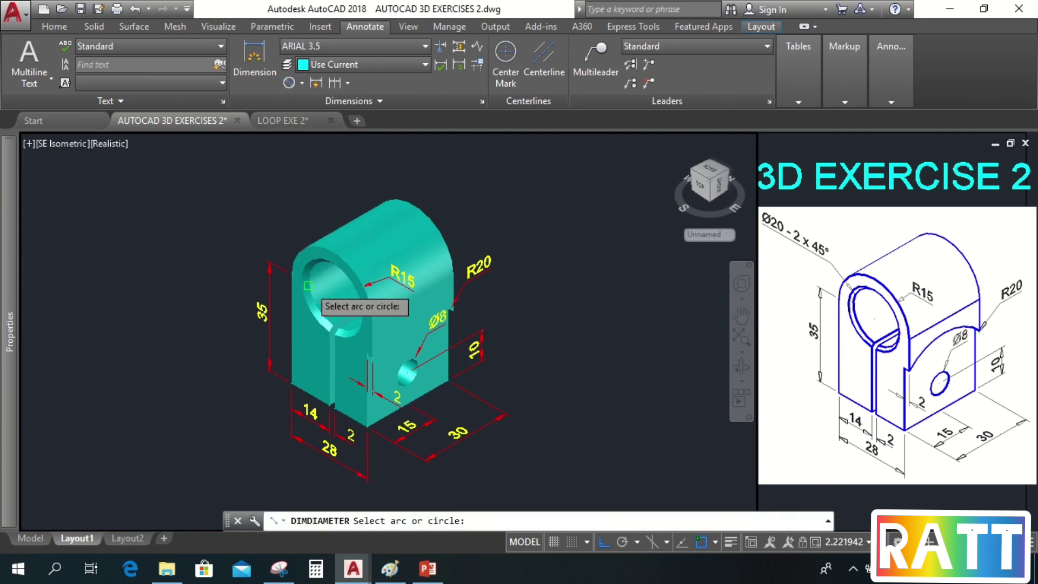
pyautogui.click(312, 270)
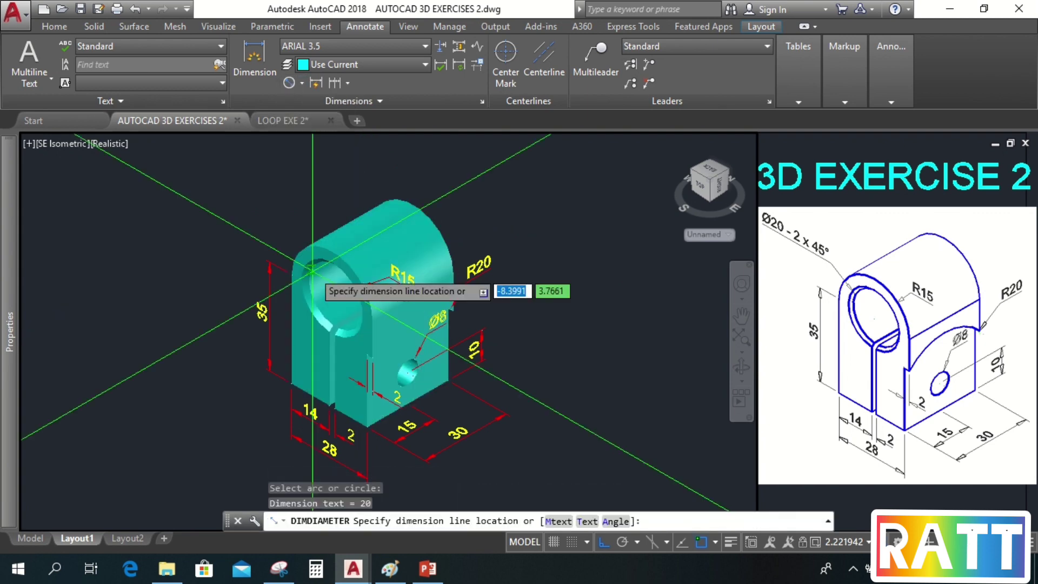
pyautogui.click(261, 231)
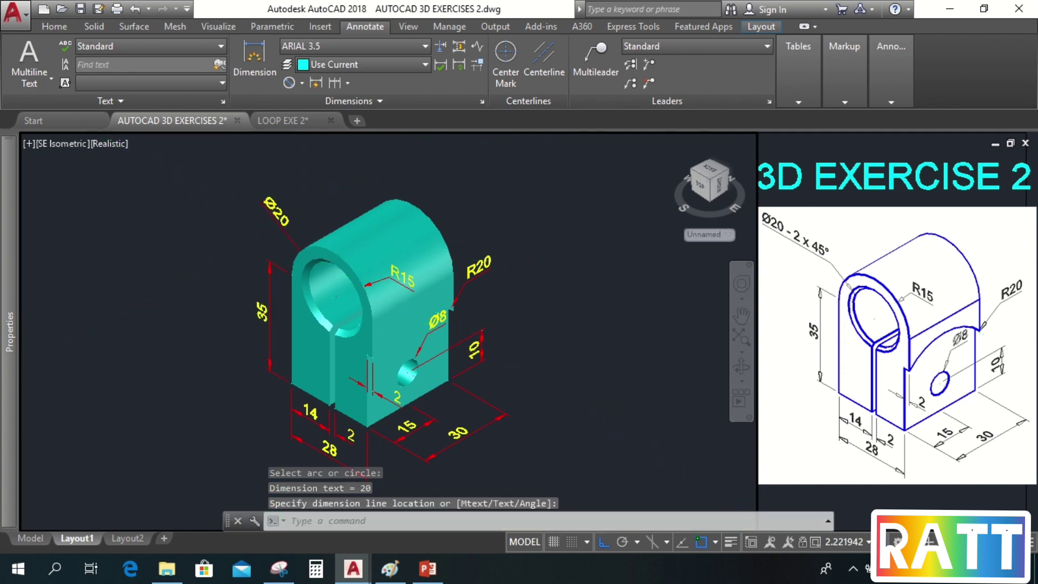
# Step: Switch the Ø20 dimension to the ARIAL 3.5 hor. dimension style
pyautogui.click(277, 212)
pyautogui.moveTo(12, 252)
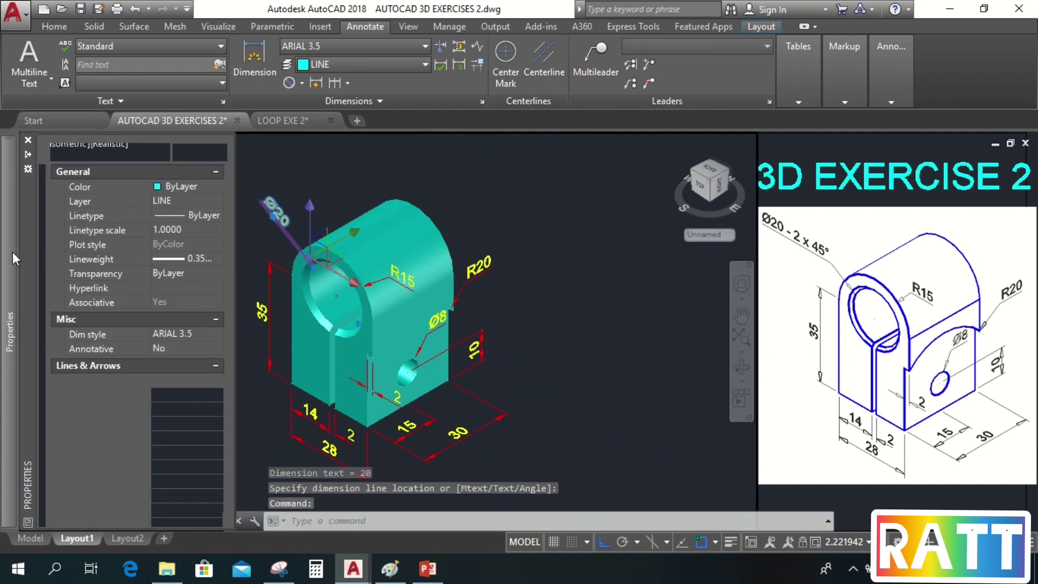
pyautogui.click(173, 331)
pyautogui.click(186, 371)
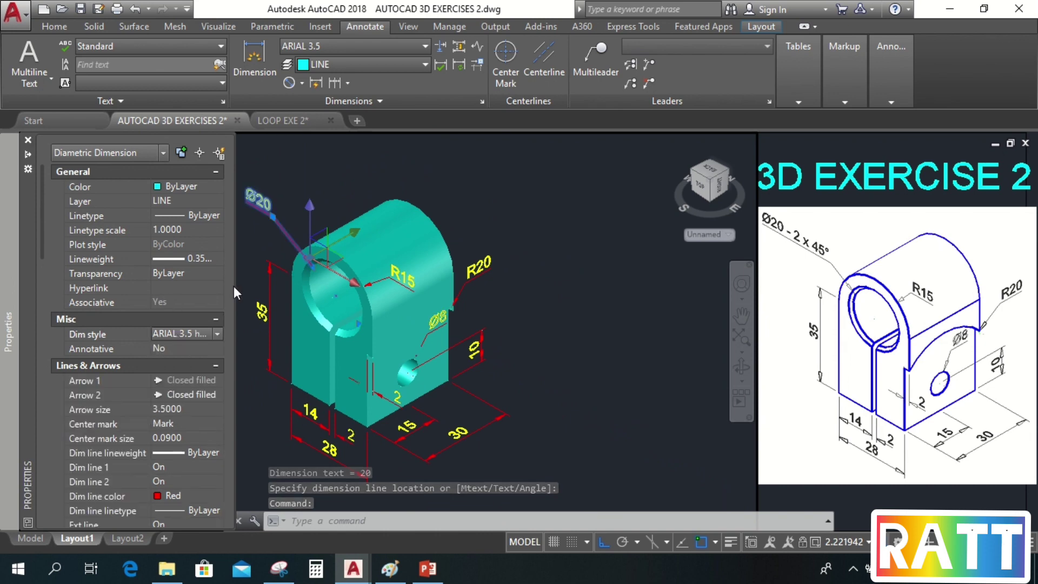
pyautogui.scroll(4, 276, 211)
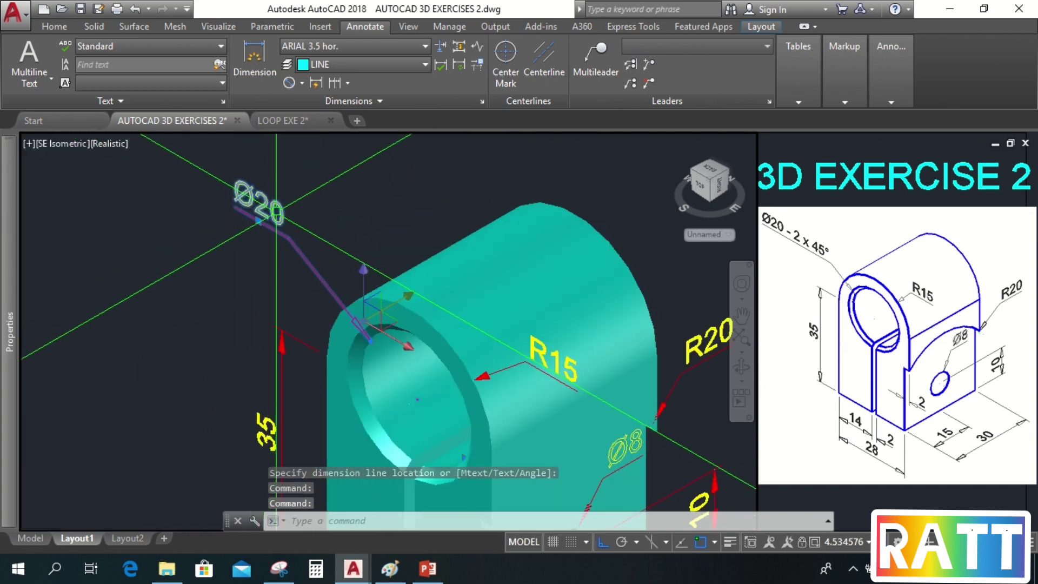
# Step: Append ' - 2 x 45%%d' to the Ø20 label so it reads Ø20 - 2 x 45°
pyautogui.doubleClick(273, 212)
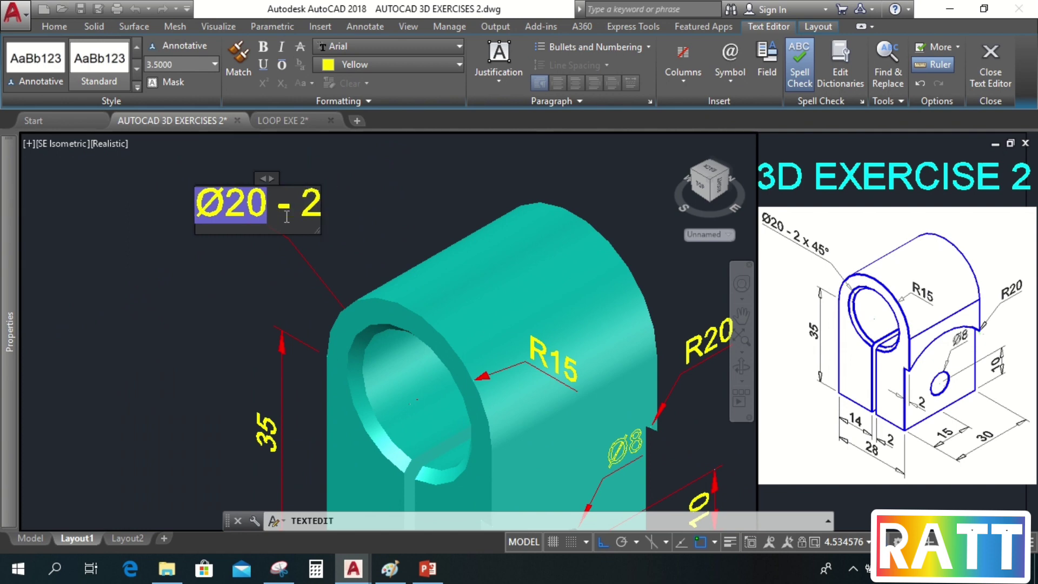
pyautogui.write('45')
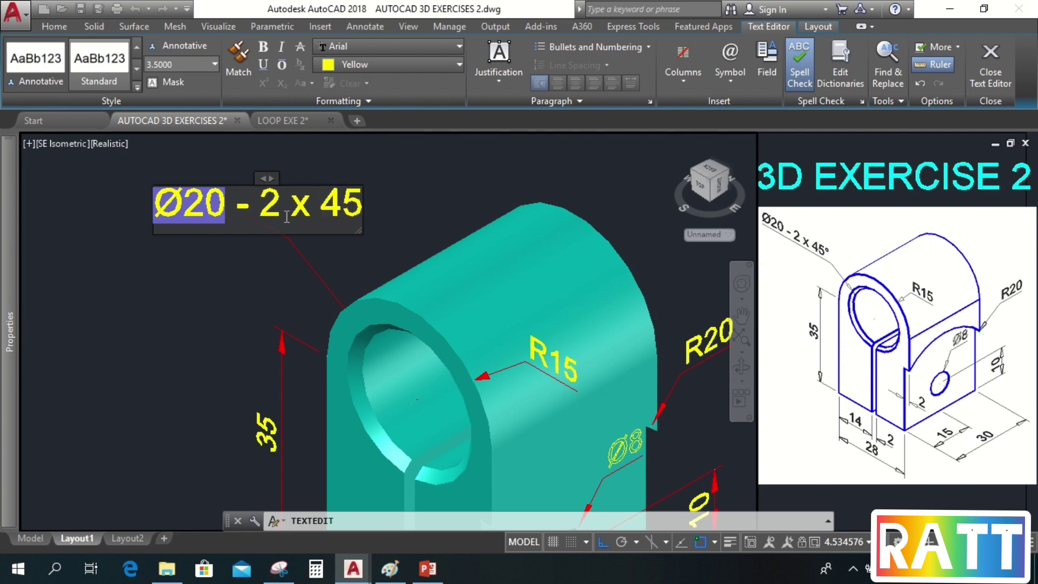
pyautogui.write('%%d')
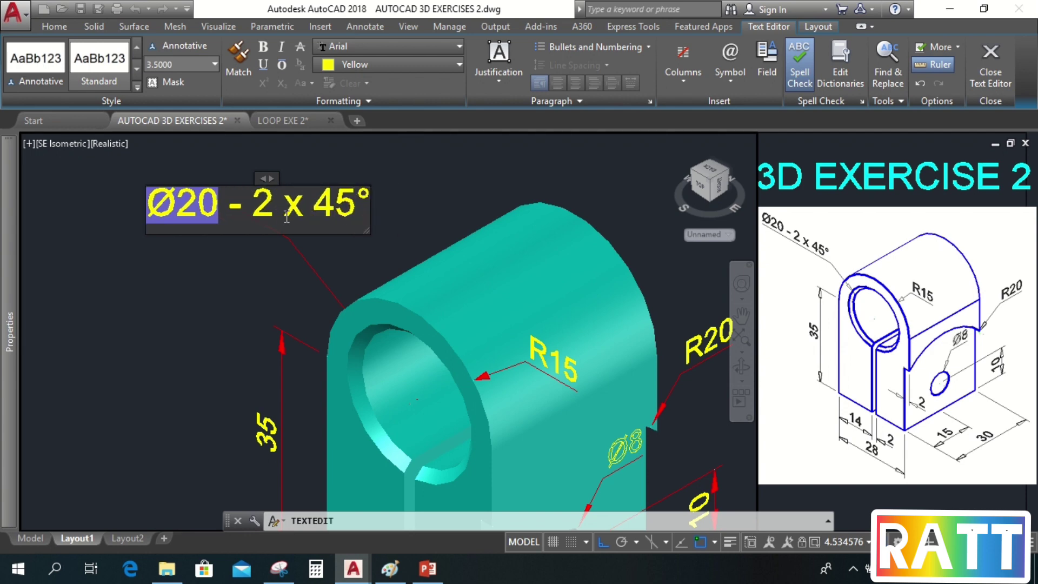
pyautogui.click(247, 304)
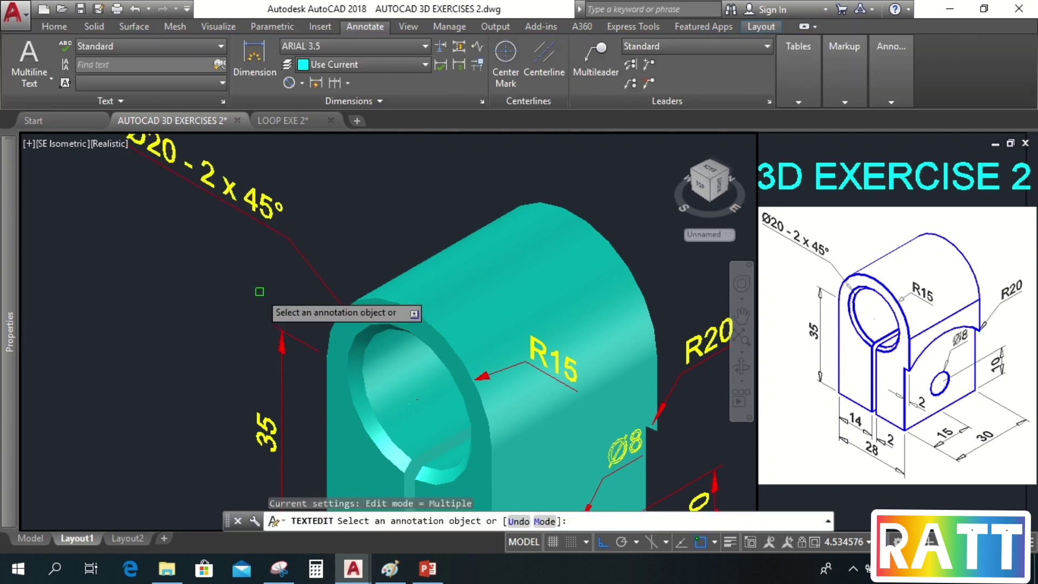
pyautogui.press('Escape')
pyautogui.scroll(-3, 305, 327)
pyautogui.scroll(3, 343, 476)
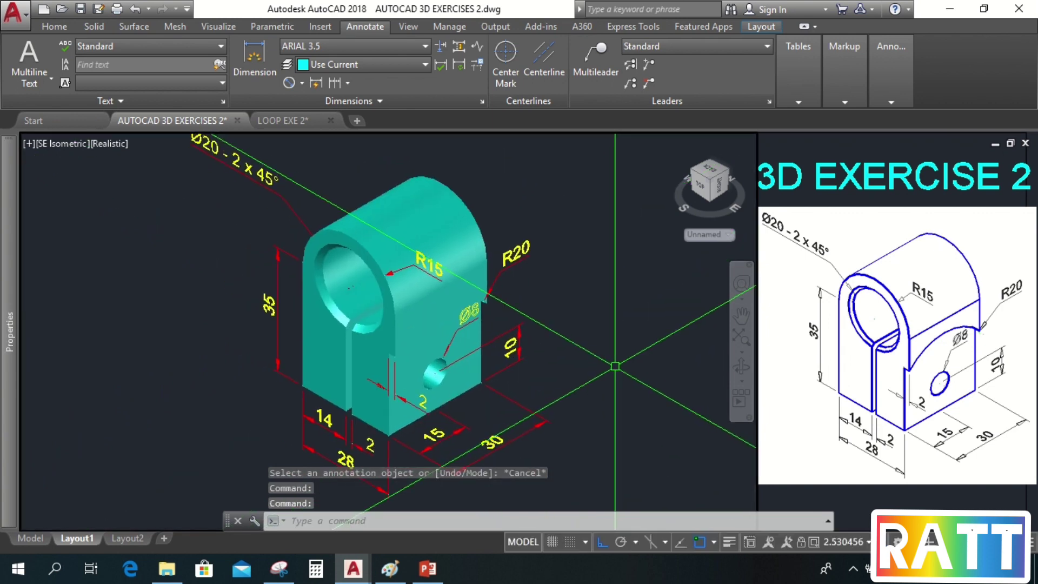
pyautogui.moveTo(615, 366); pyautogui.dragTo(616, 377, button='middle')
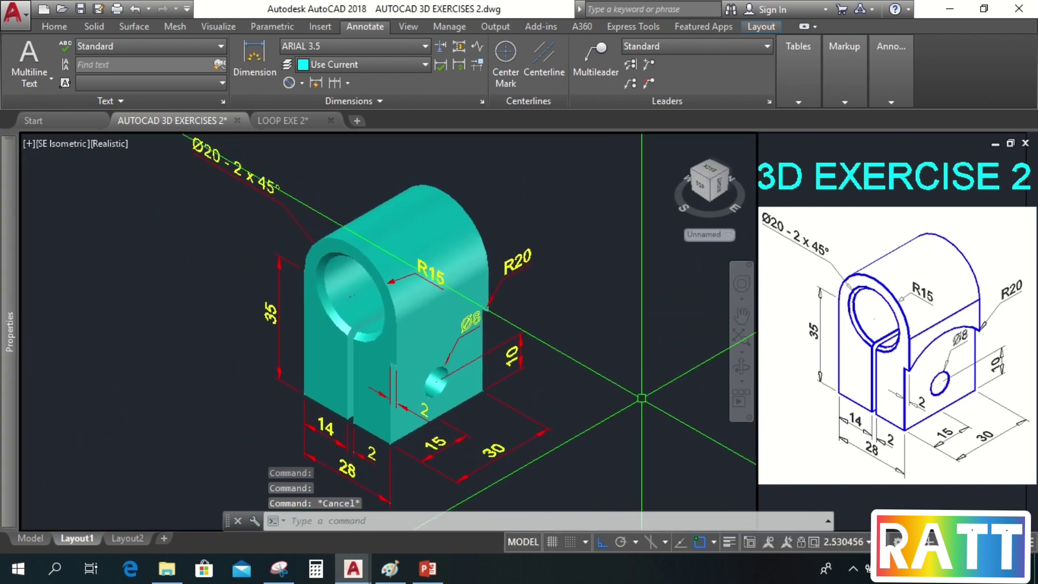